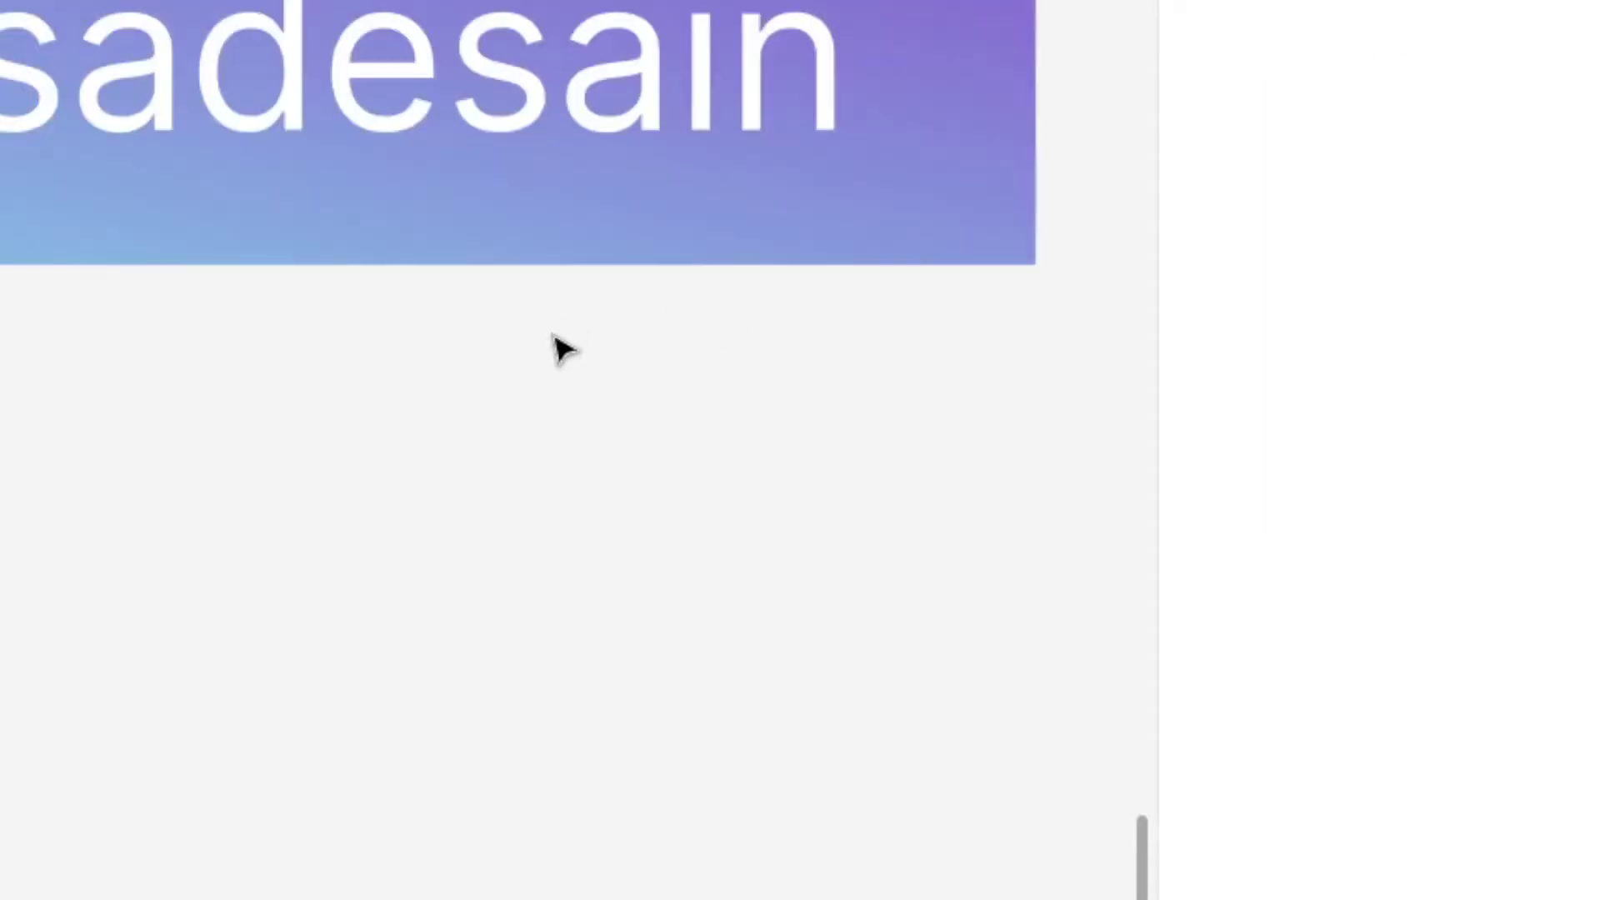
- Open the advanced auto layout settings, try text baseline alignment, and set canvas stacking to First on top
scroll(392, 500, "down", 5)
left_click(1555, 108)
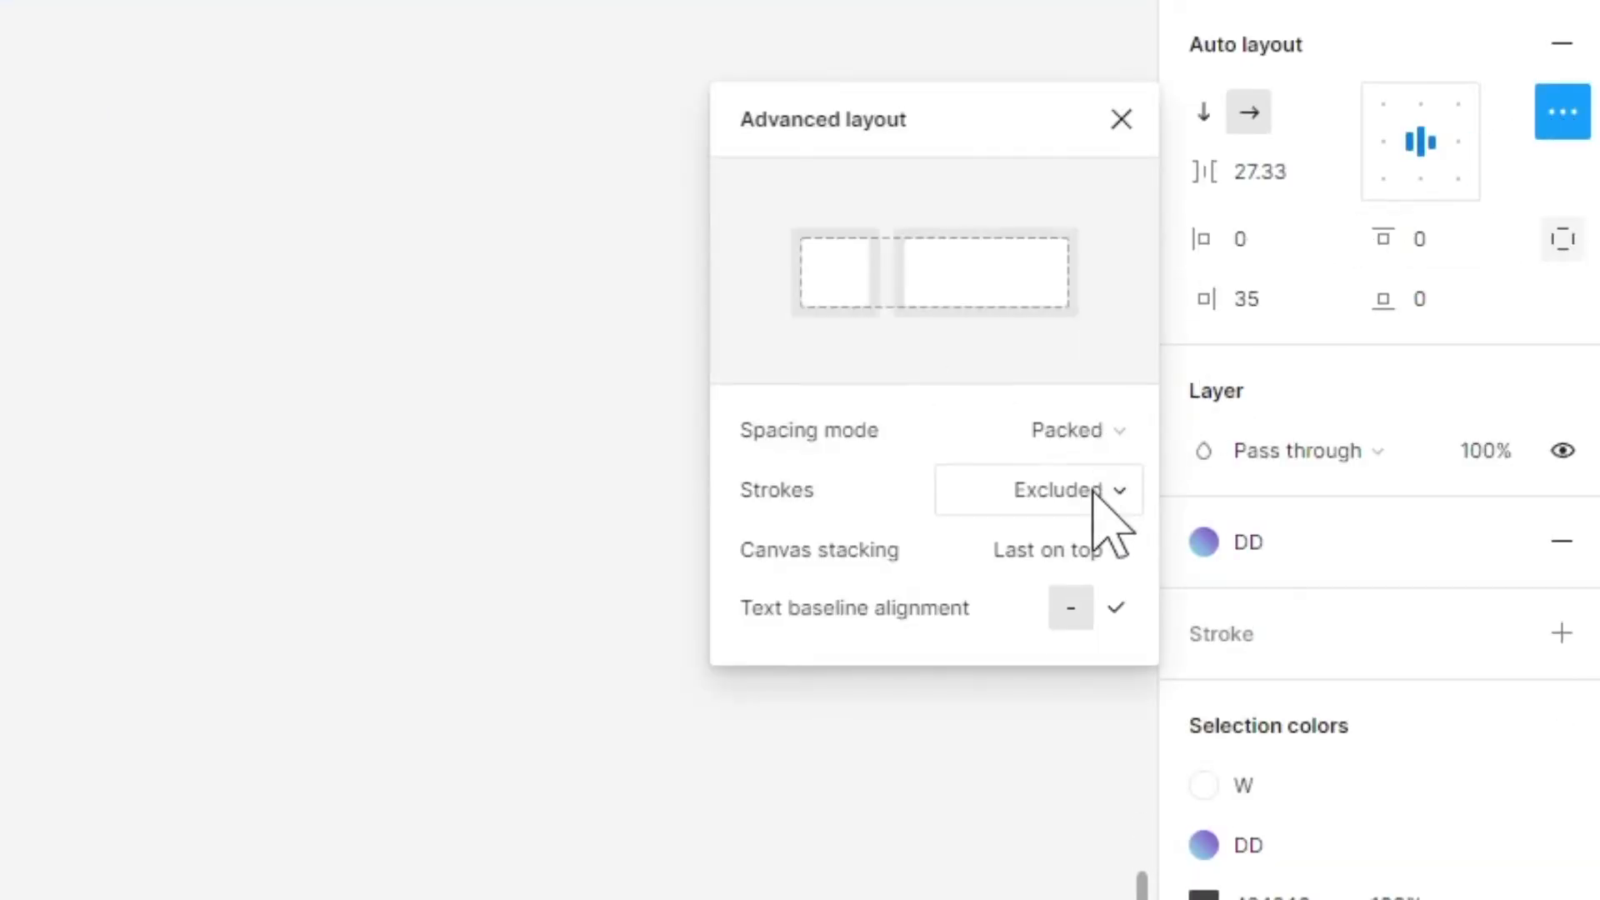
left_click(1116, 608)
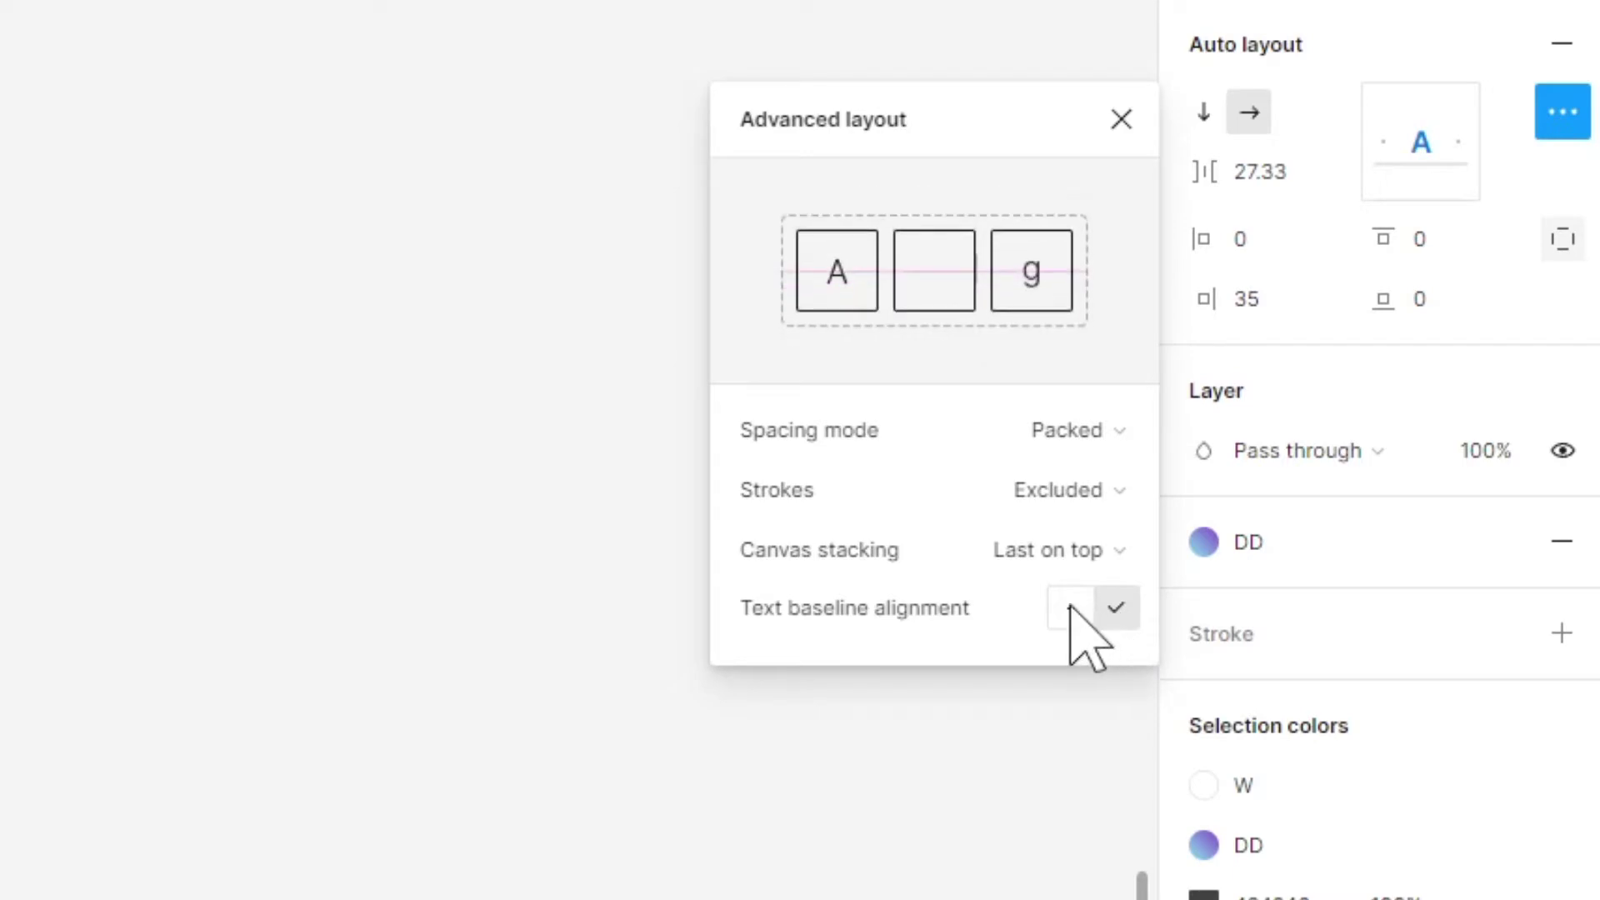
left_click(1117, 550)
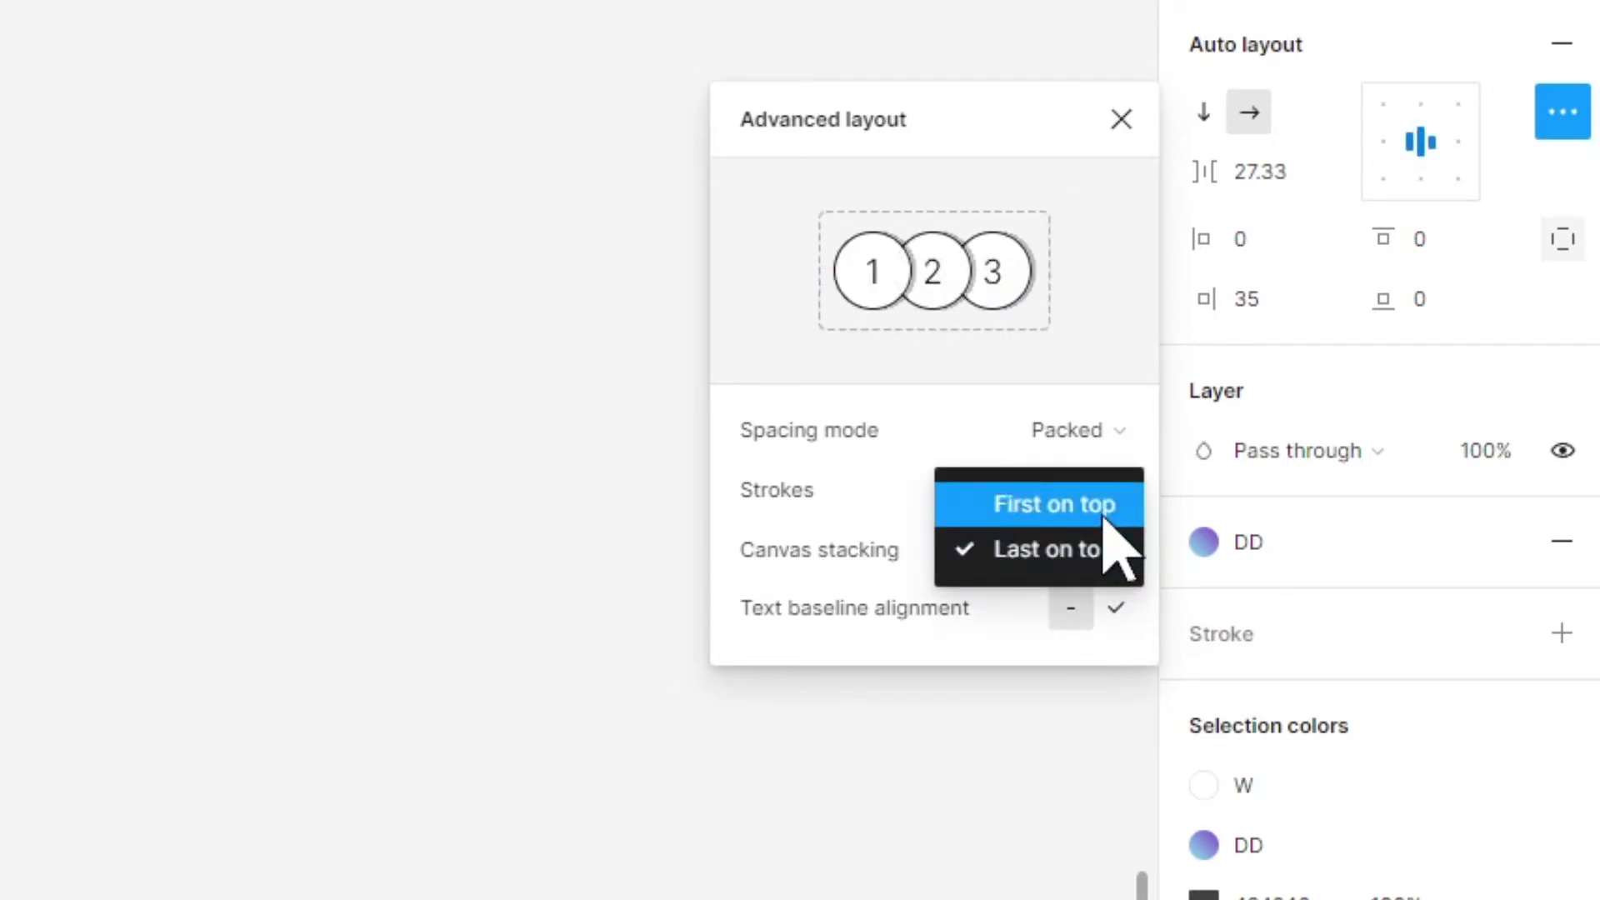
left_click(1113, 513)
- Set strokes to Included in layout and the spacing mode to Space between in the advanced layout settings
left_click(1116, 493)
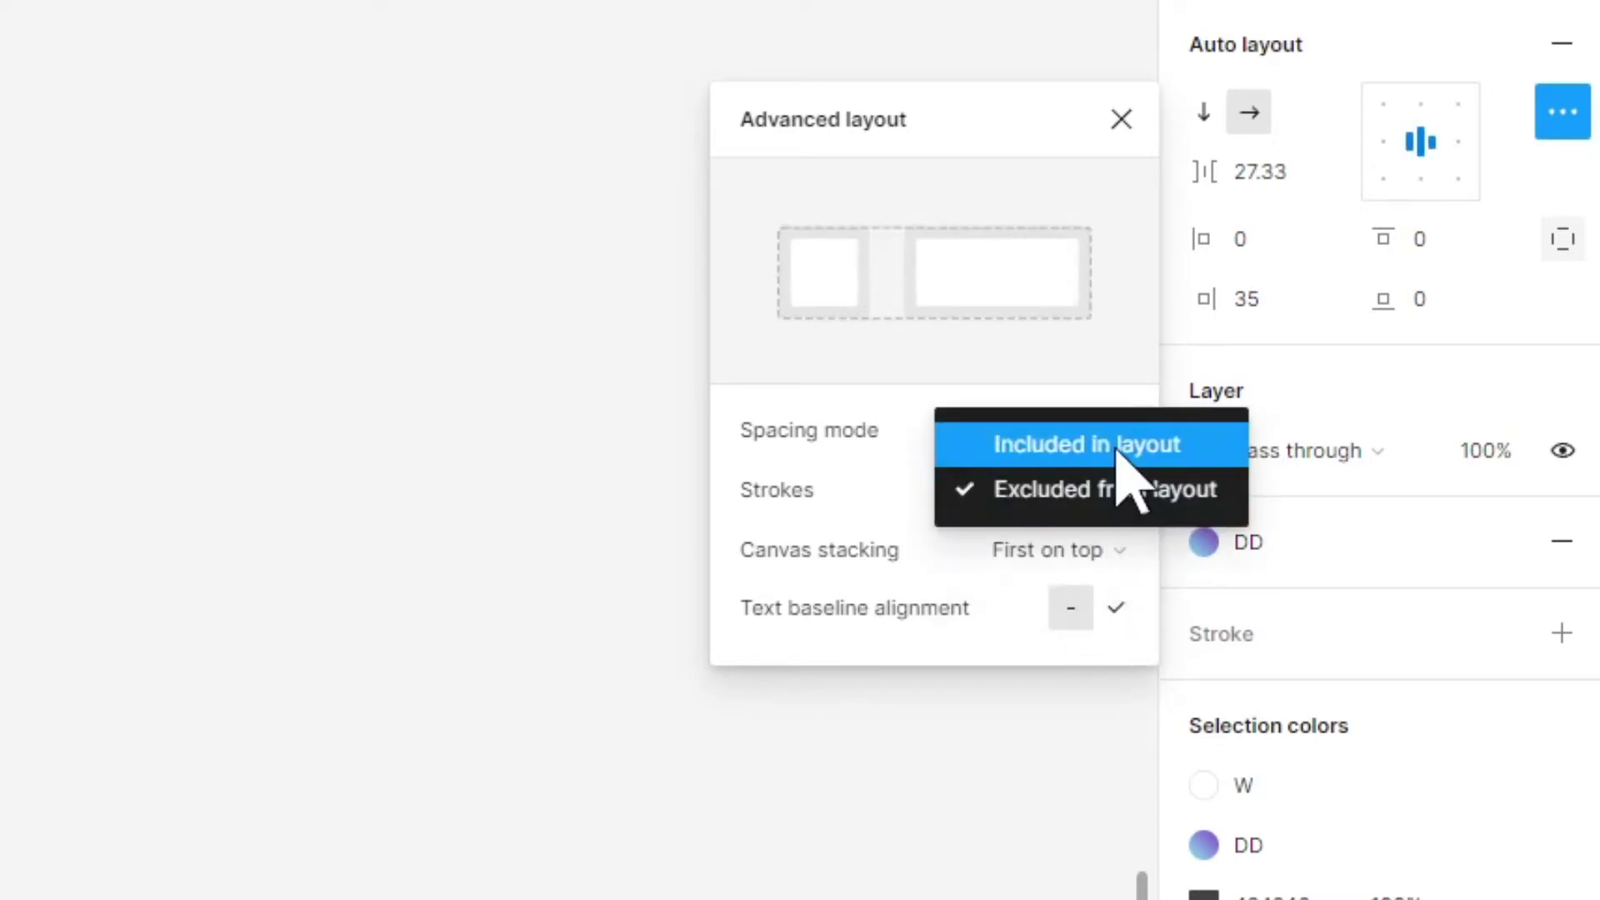
left_click(1058, 442)
left_click(1115, 432)
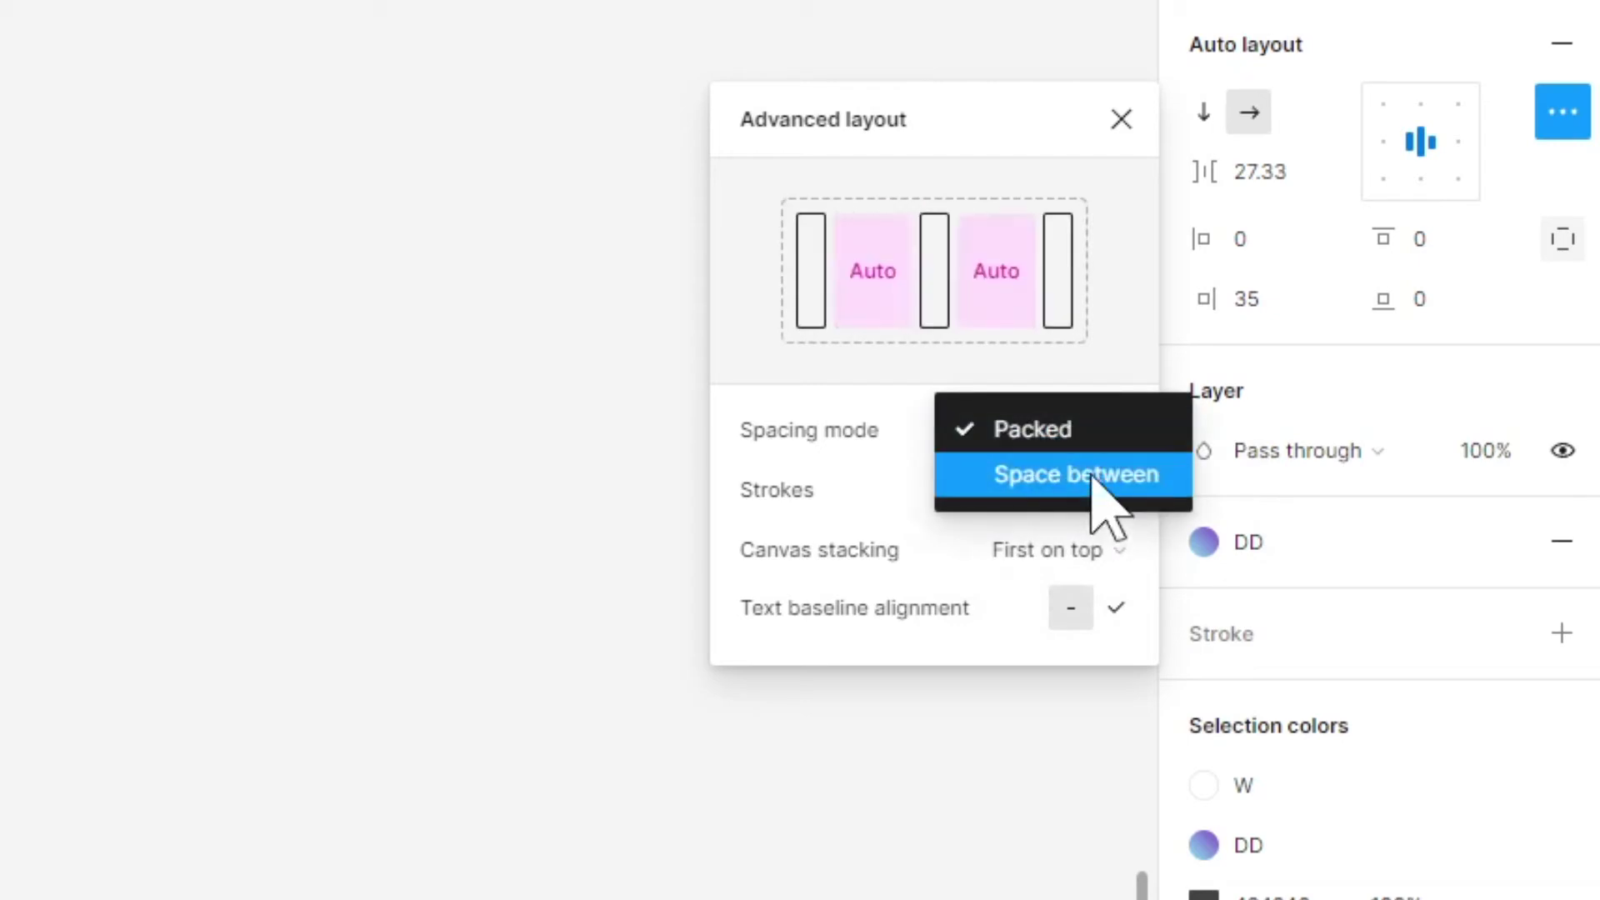
left_click(1090, 475)
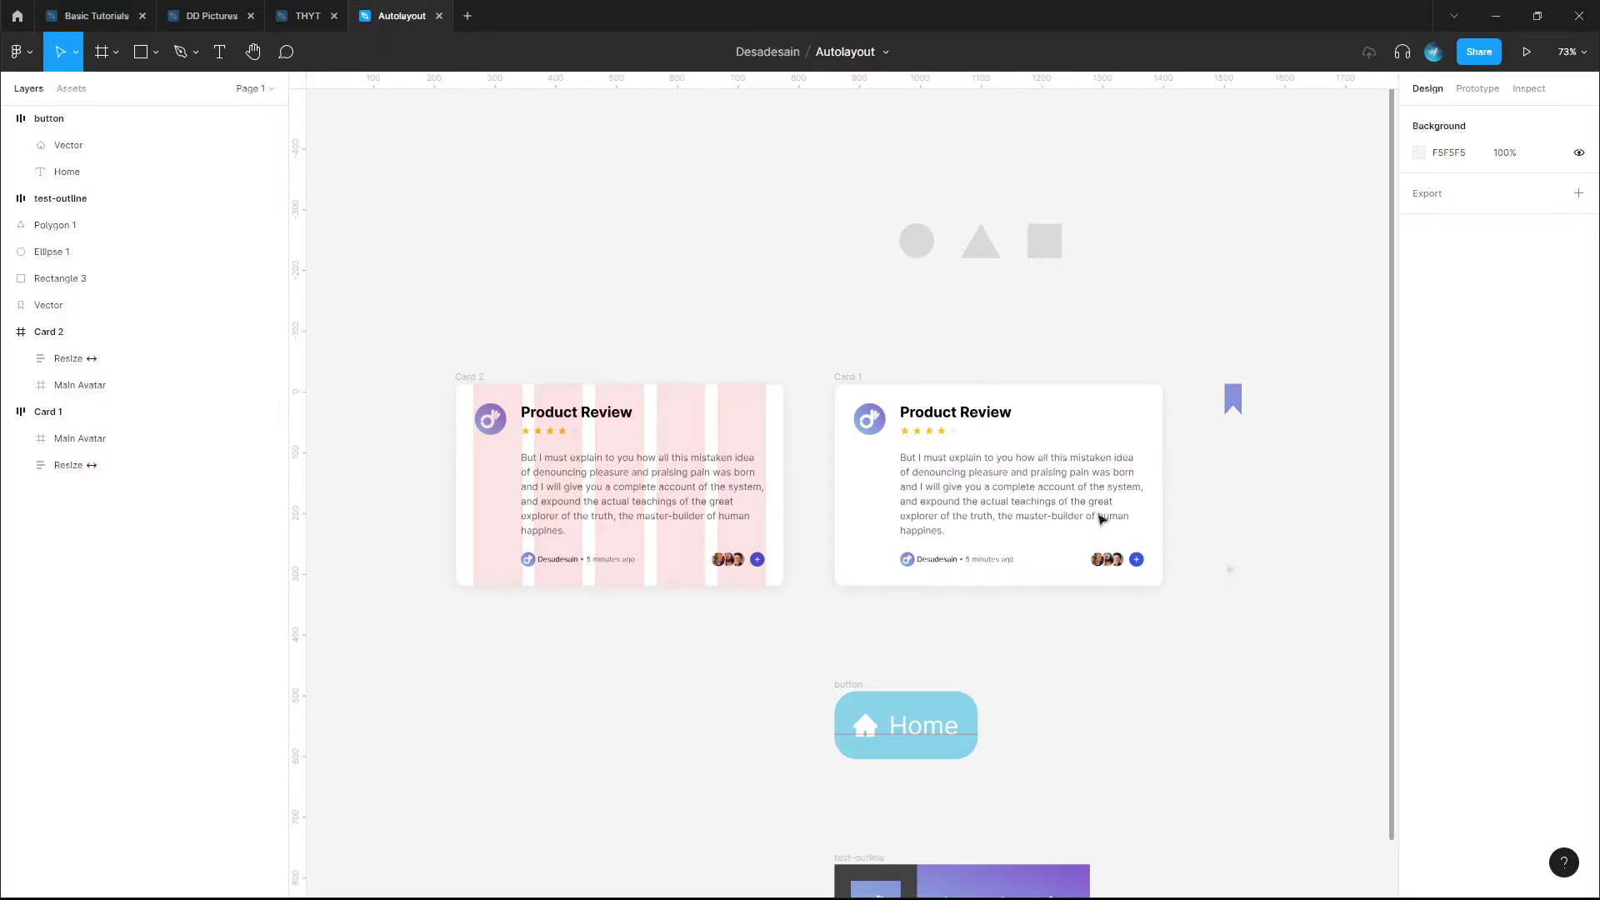
- Compare Card 2's column layout grid, toggling its visibility off and on, with Card 1's auto layout settings
left_click(471, 376)
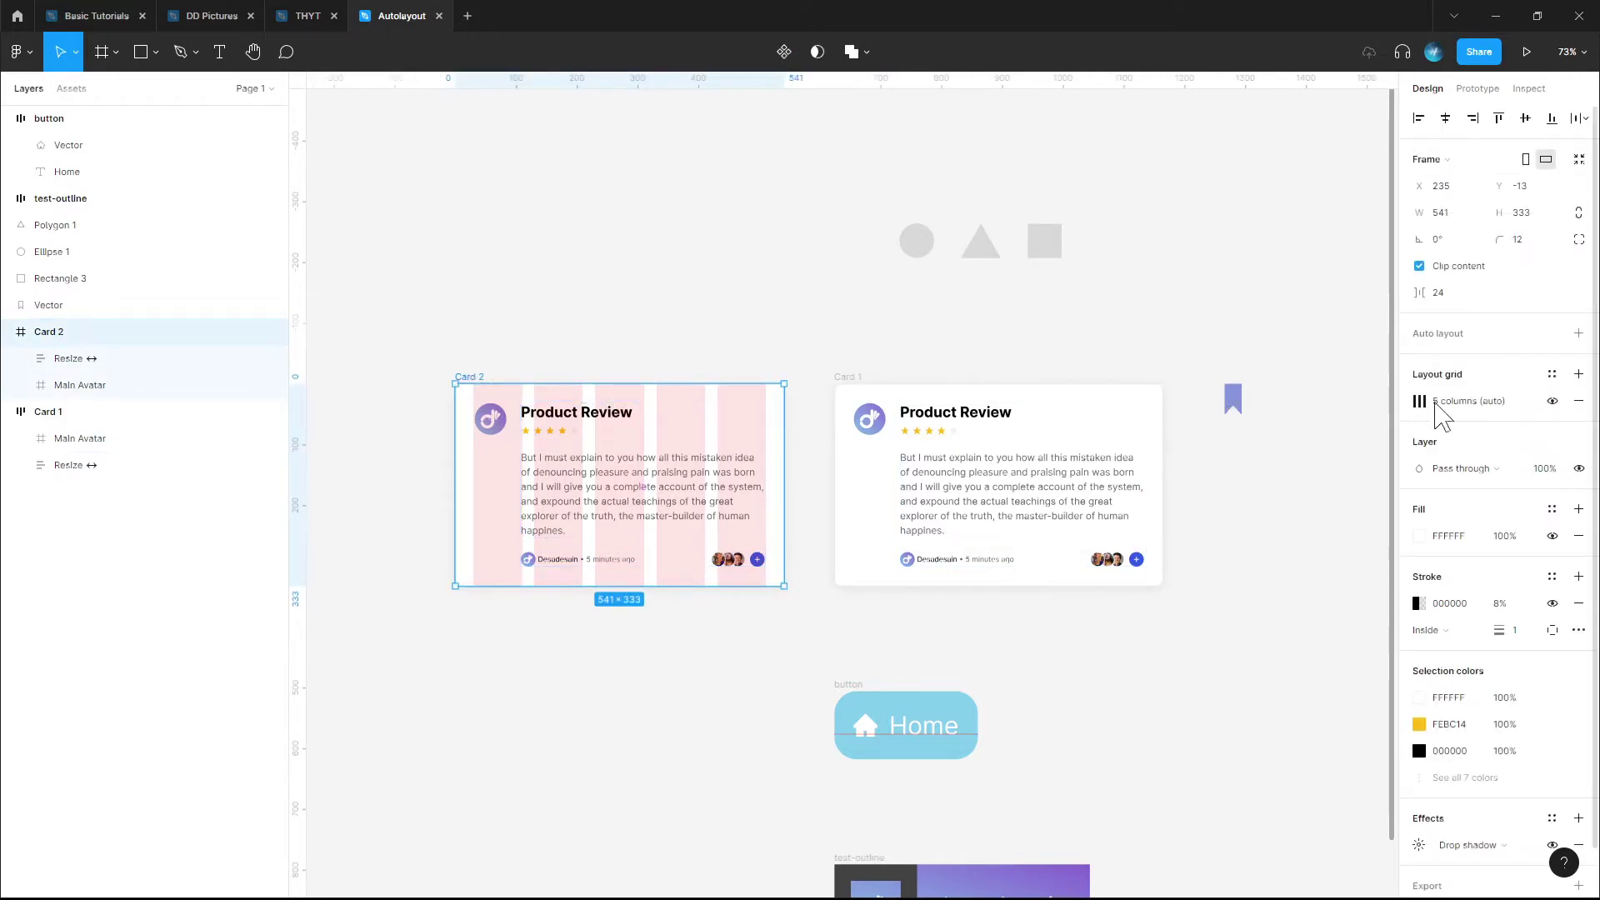
left_click(1552, 401)
left_click(1552, 402)
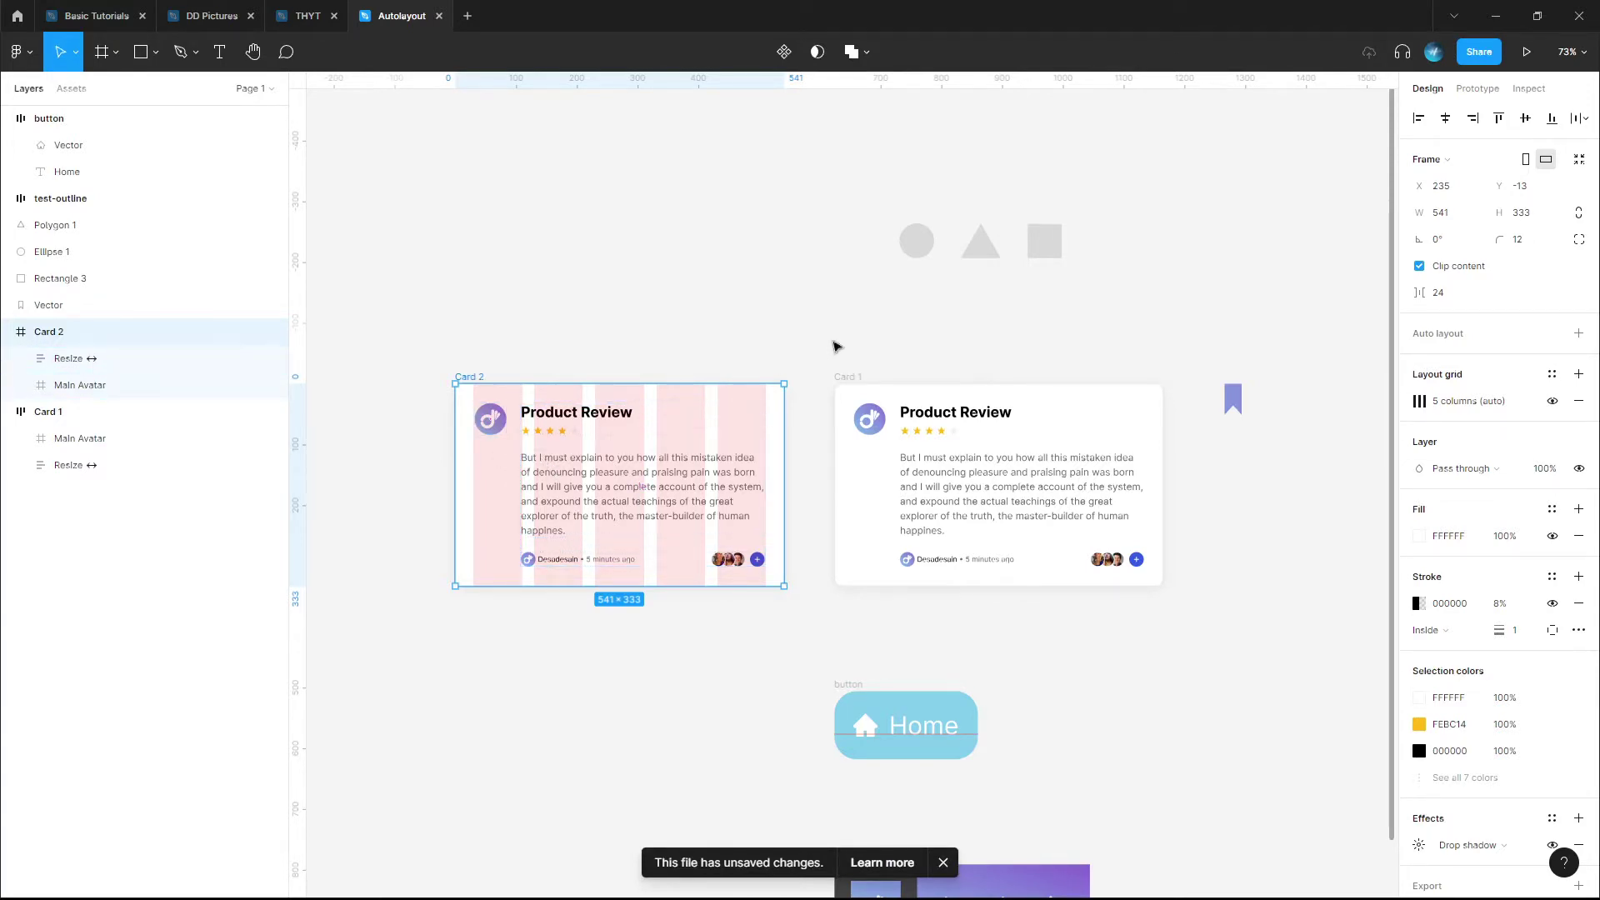
left_click(853, 385)
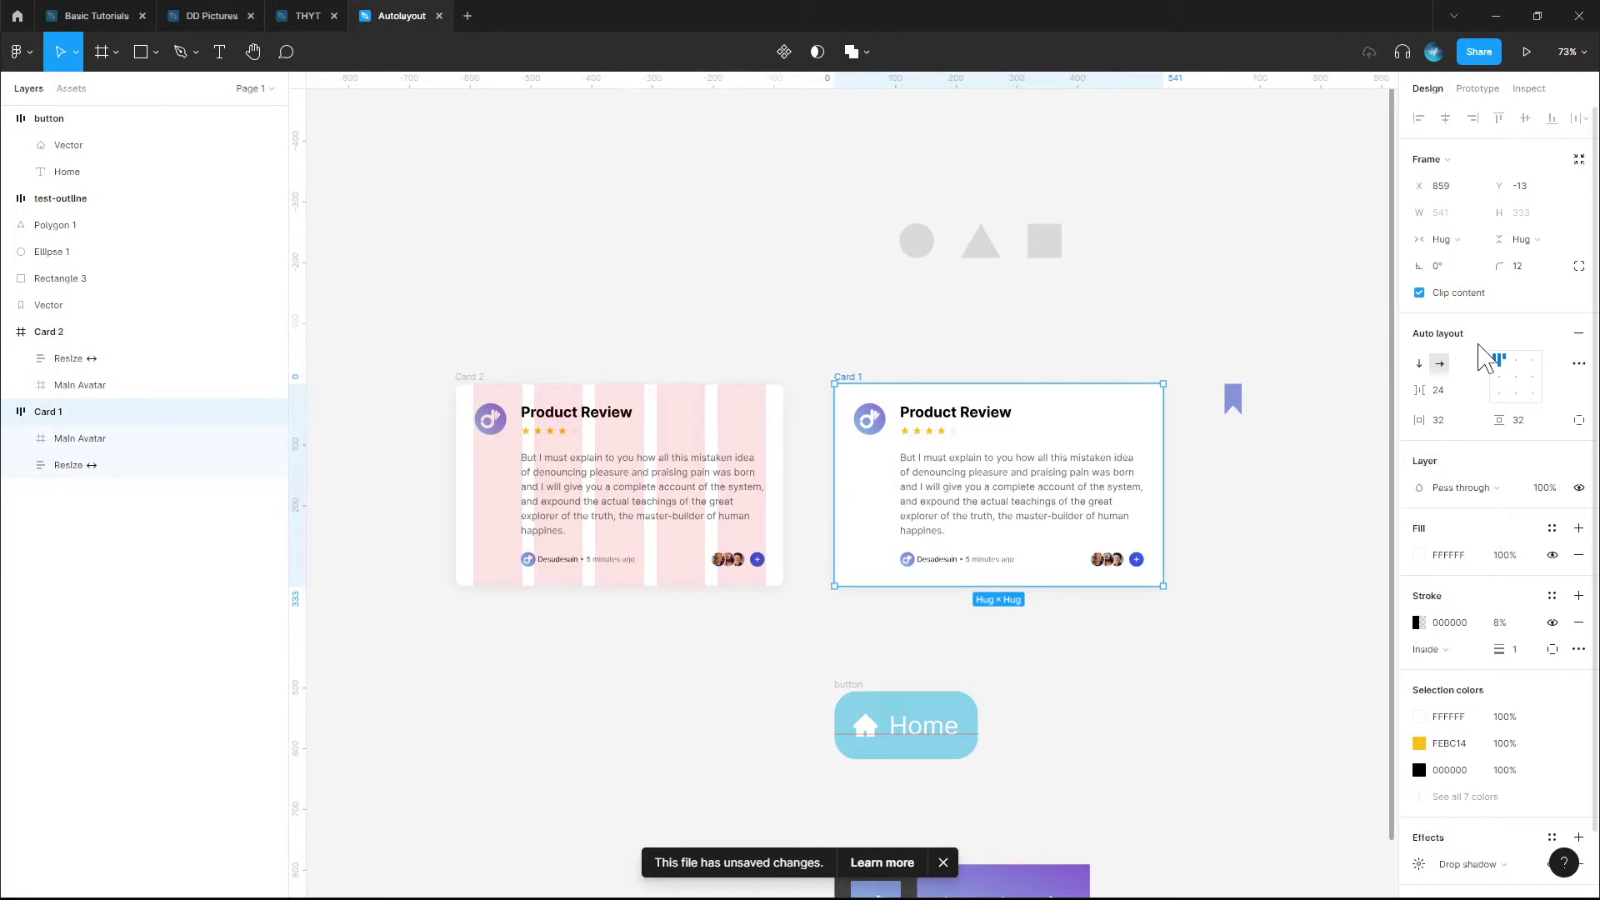
left_click(1216, 285)
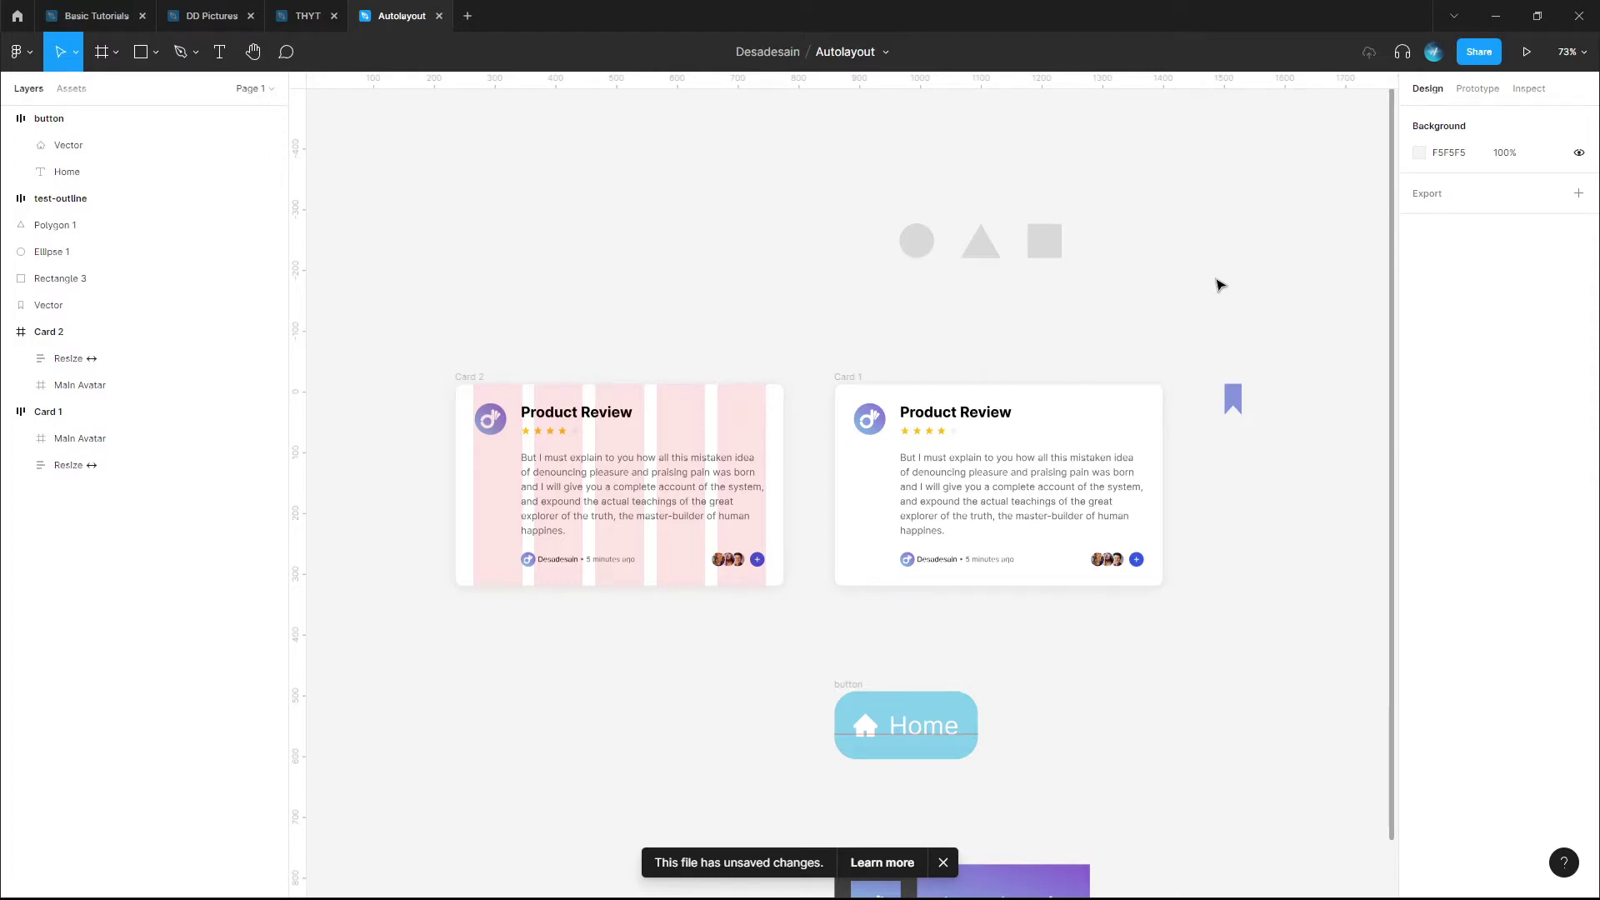
- Set the spacing between the three grey shapes to 48 and reorder them as square, circle, triangle
left_click(920, 248)
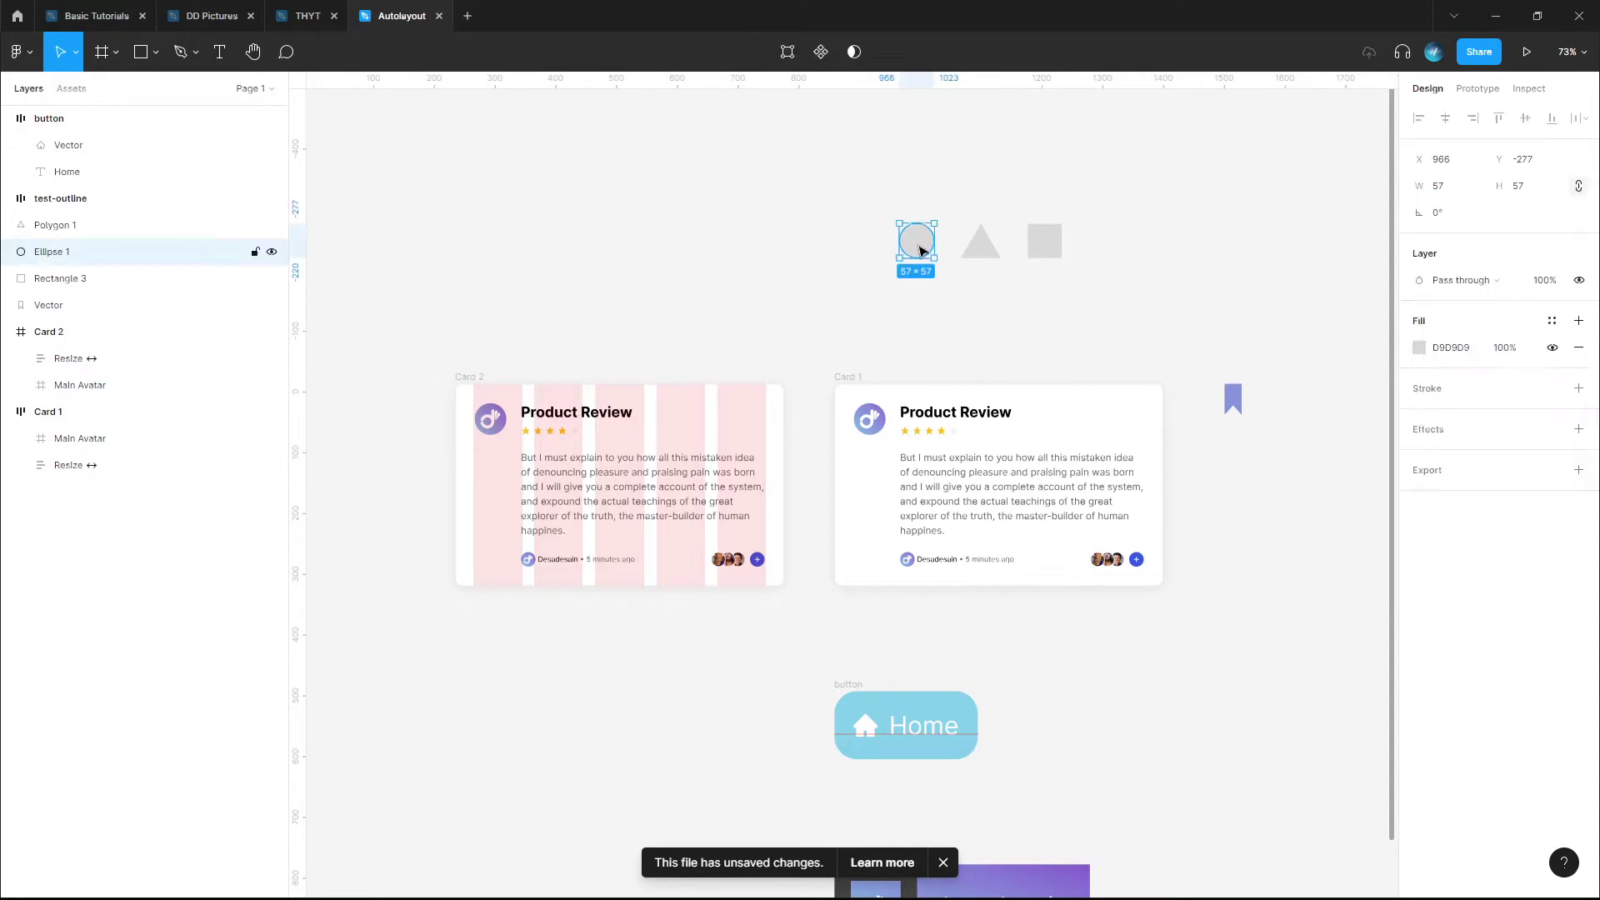
left_click(936, 189)
left_click_drag(809, 176, 1129, 325)
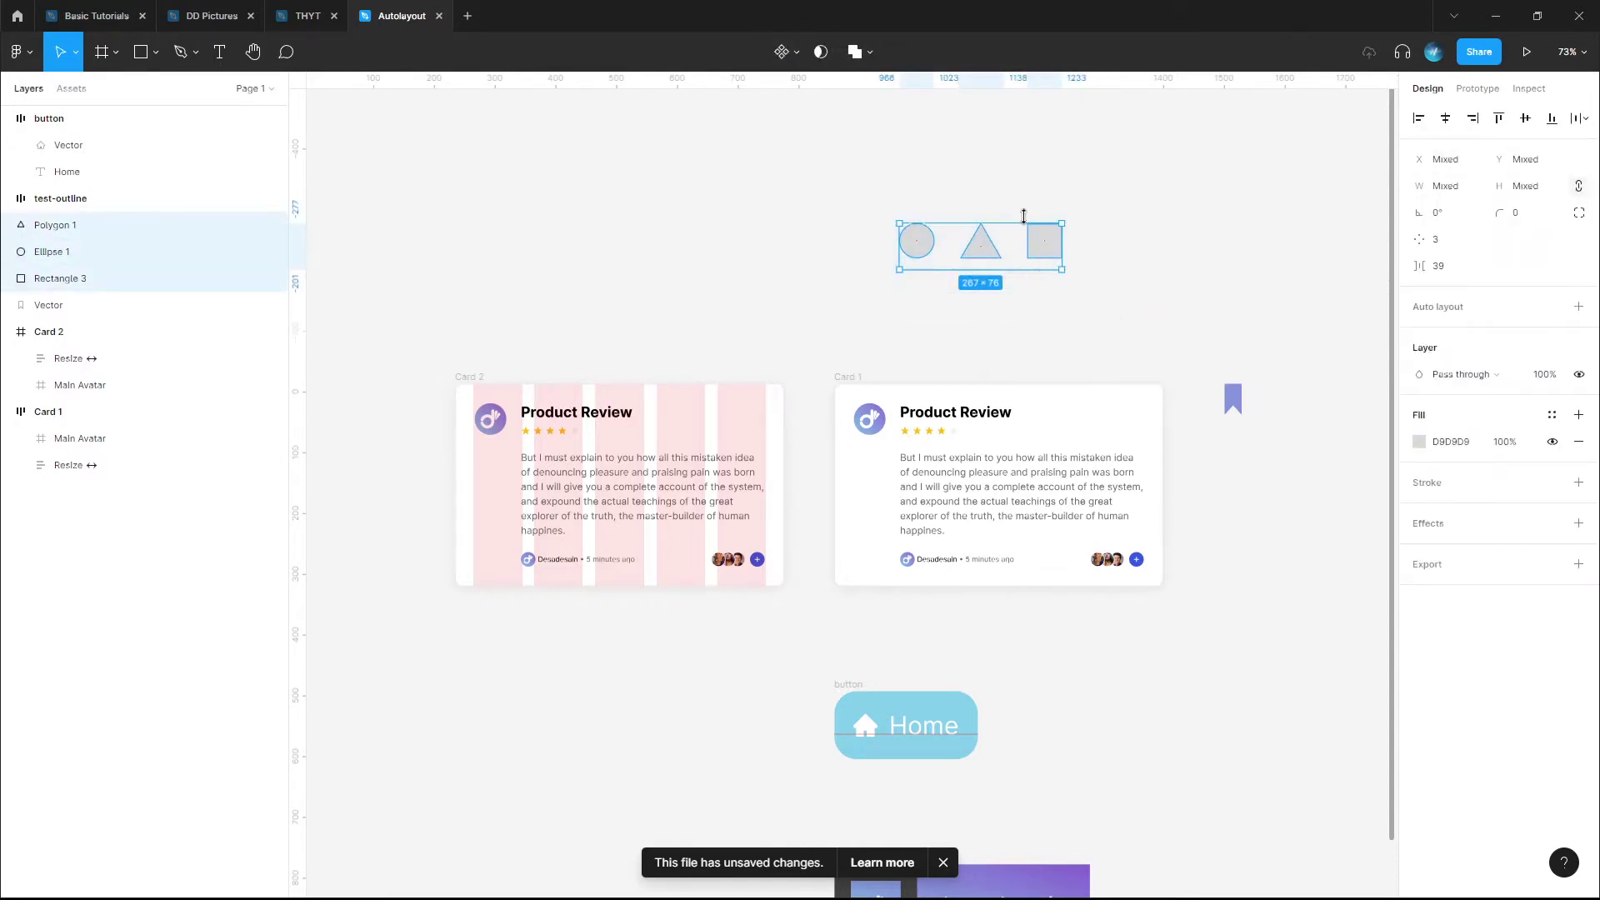
scroll(1024, 221, "up", 3)
scroll(1056, 427, "up", 5)
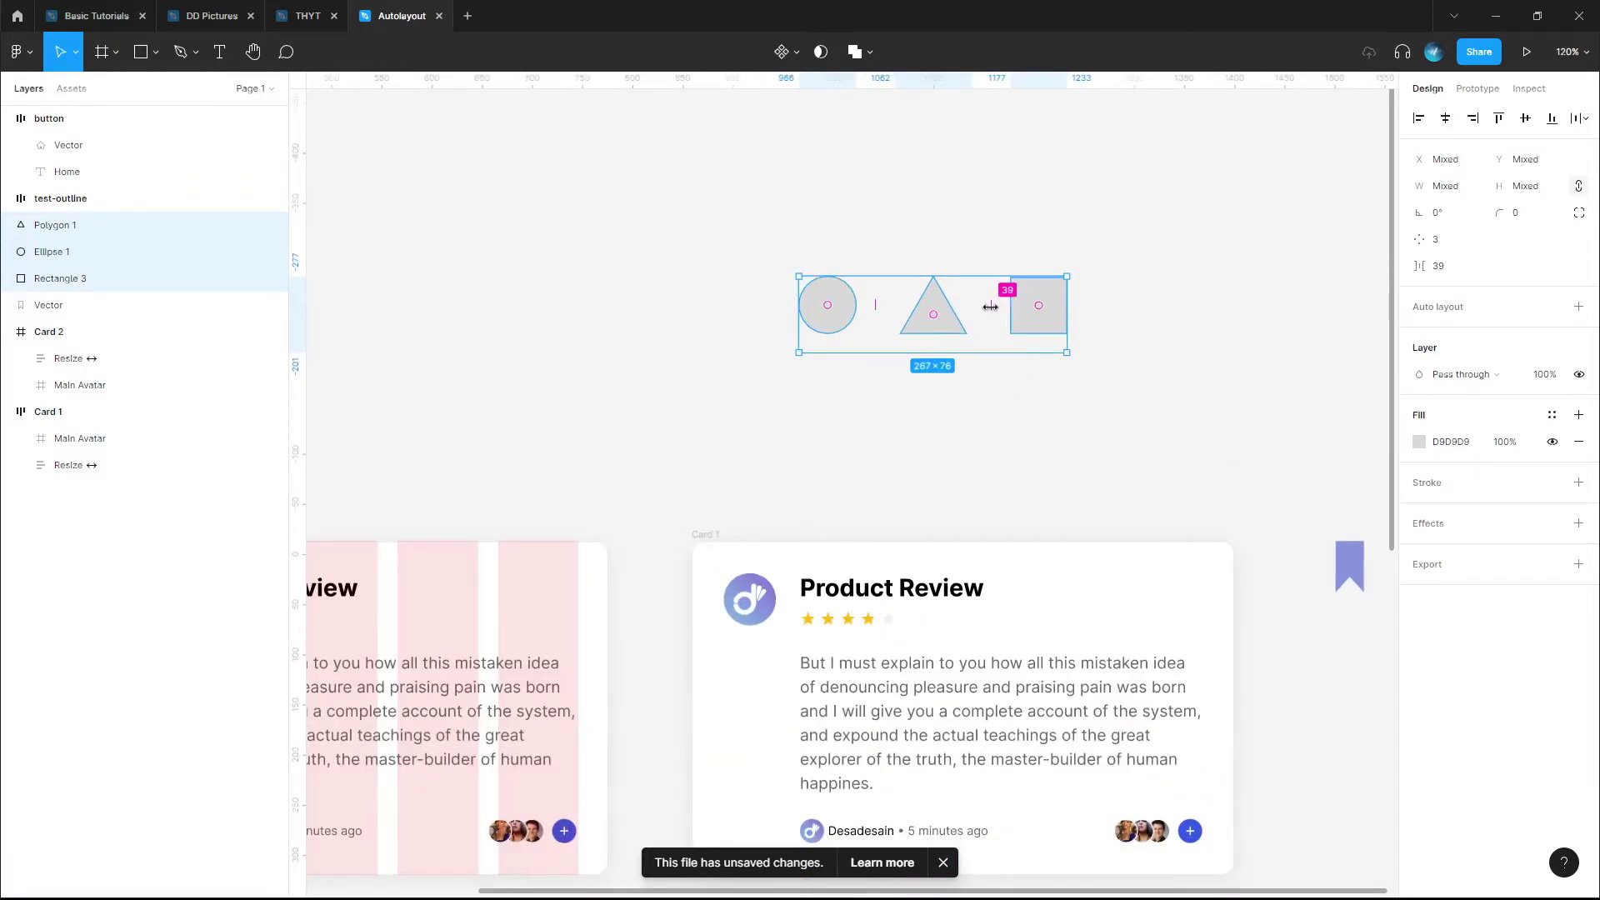
left_click_drag(990, 307, 943, 310)
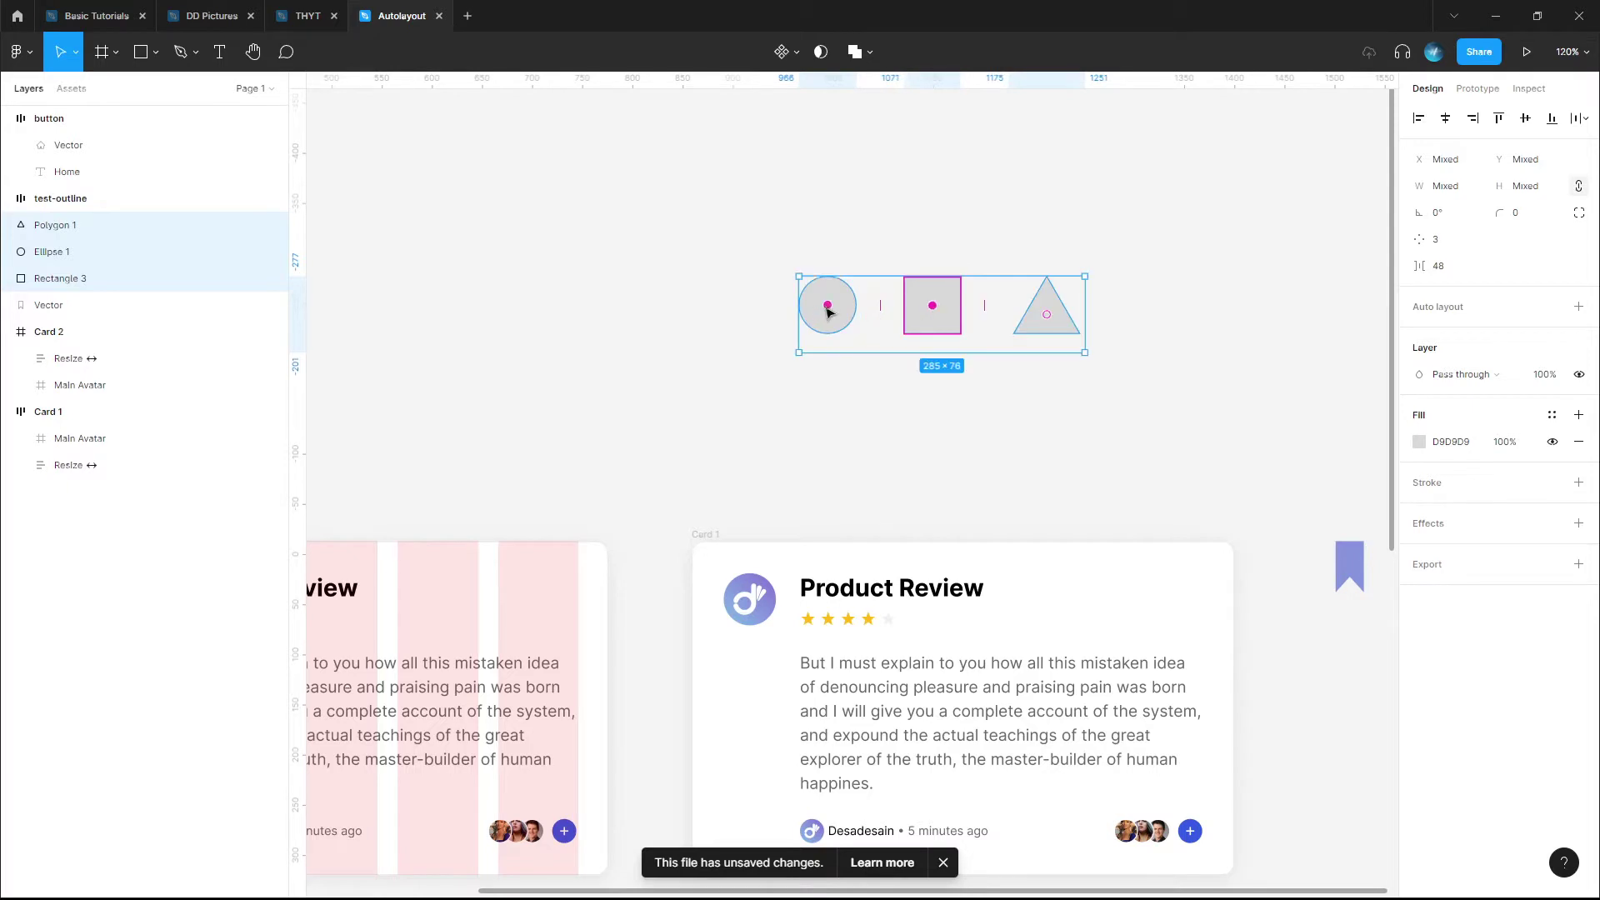
left_click_drag(844, 312, 939, 345)
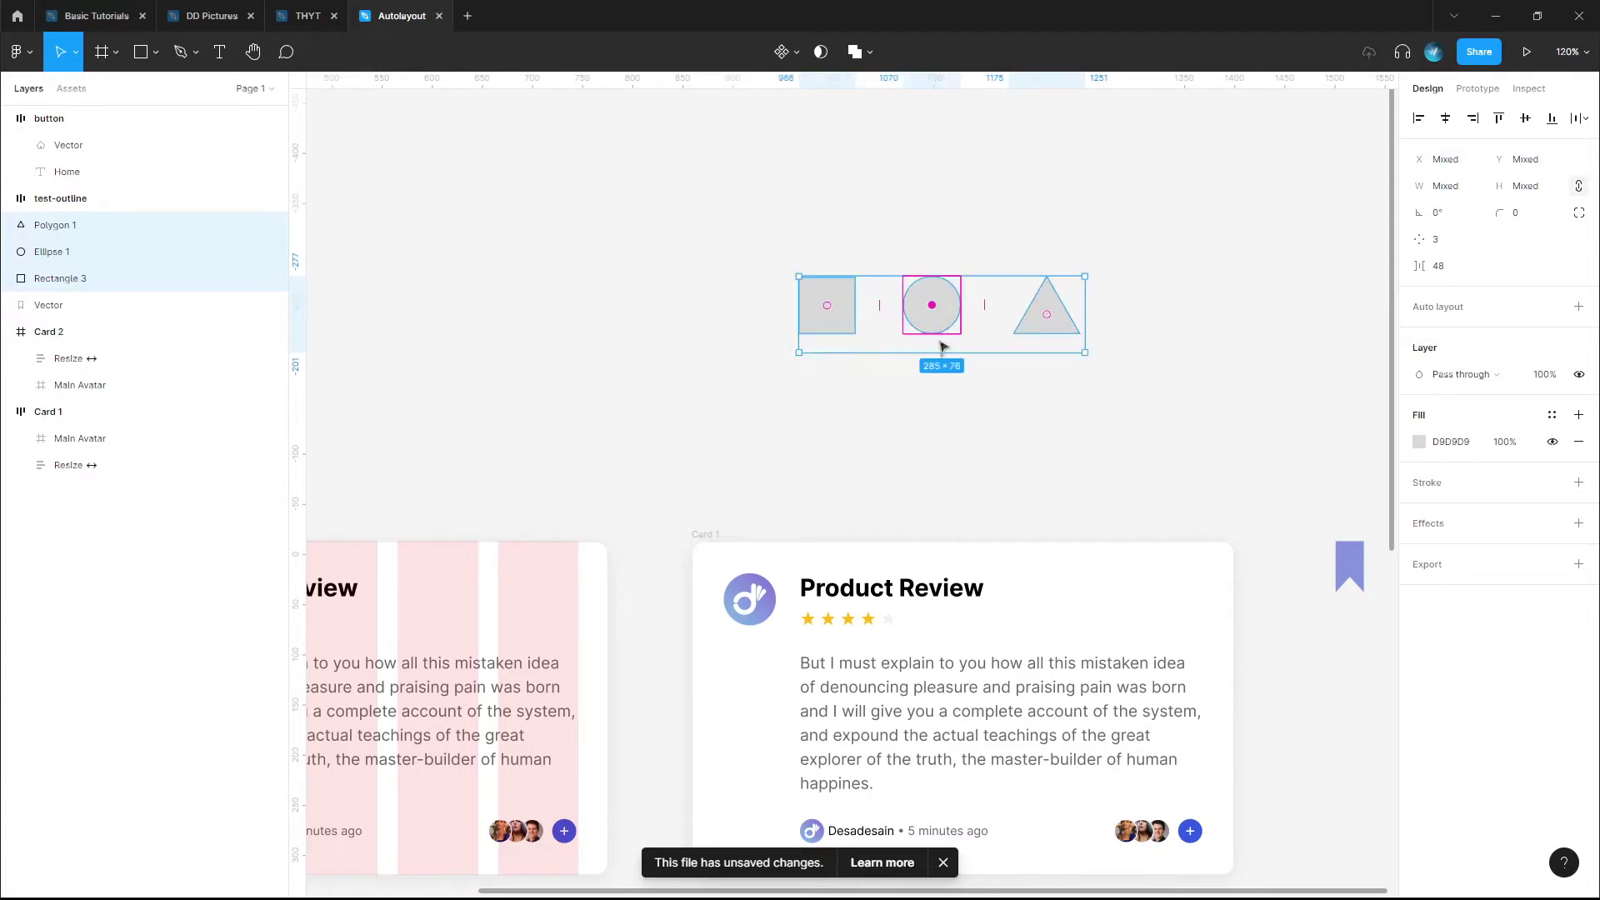
left_click(969, 419)
- Compare the settings of the Resize content frame in Card 2 with those of the one in Card 1
scroll(1042, 389, "down", 2)
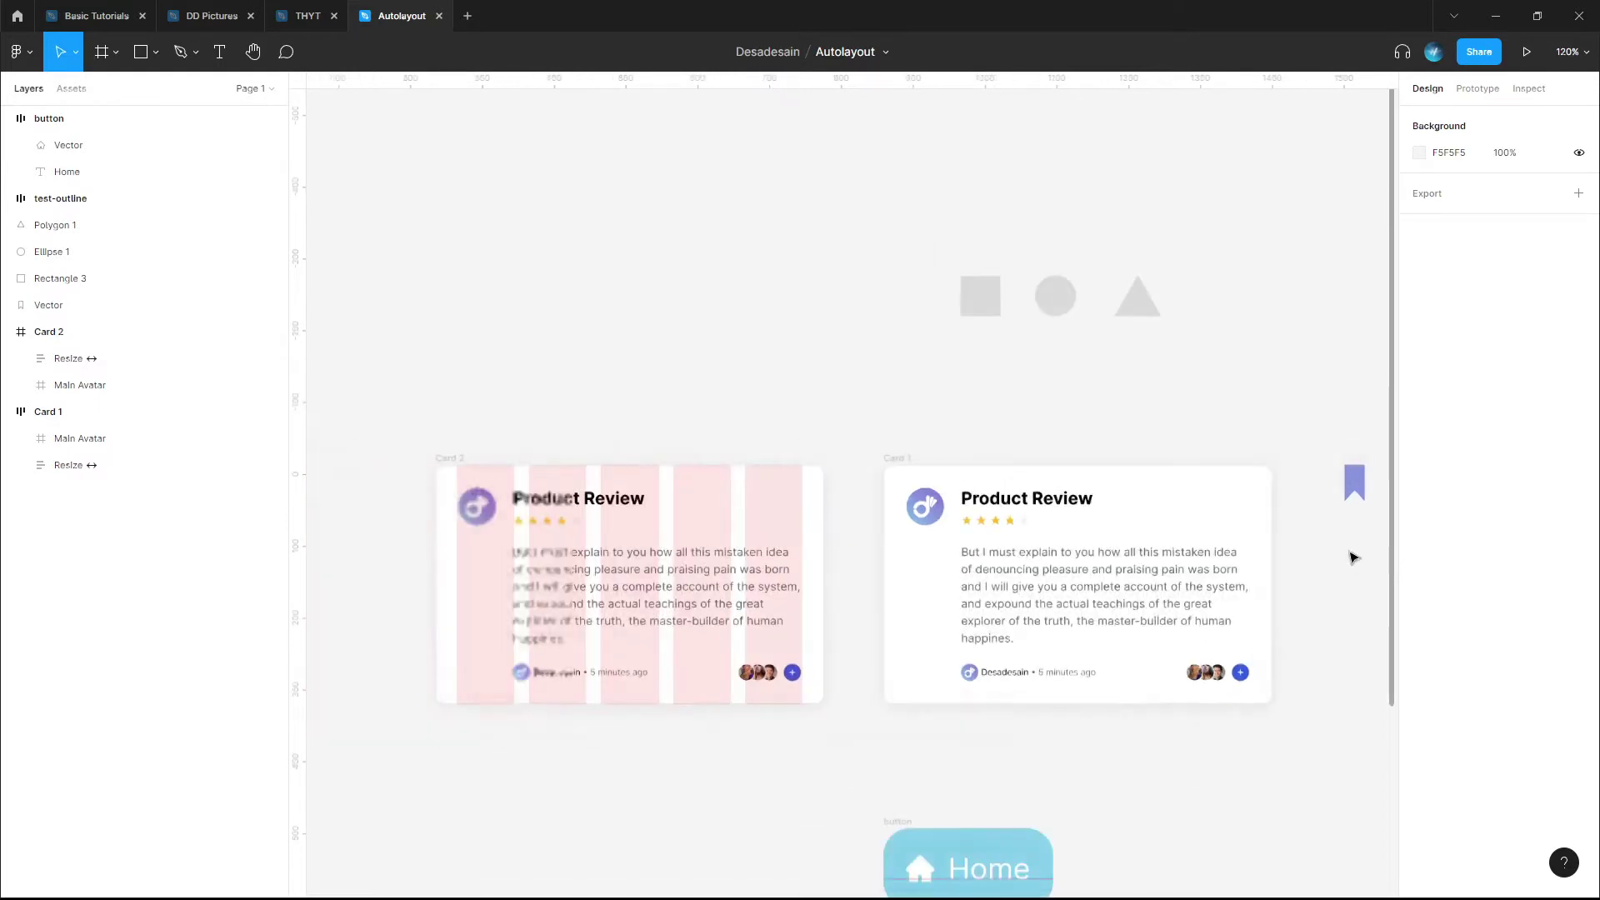
scroll(1358, 551, "down", 5)
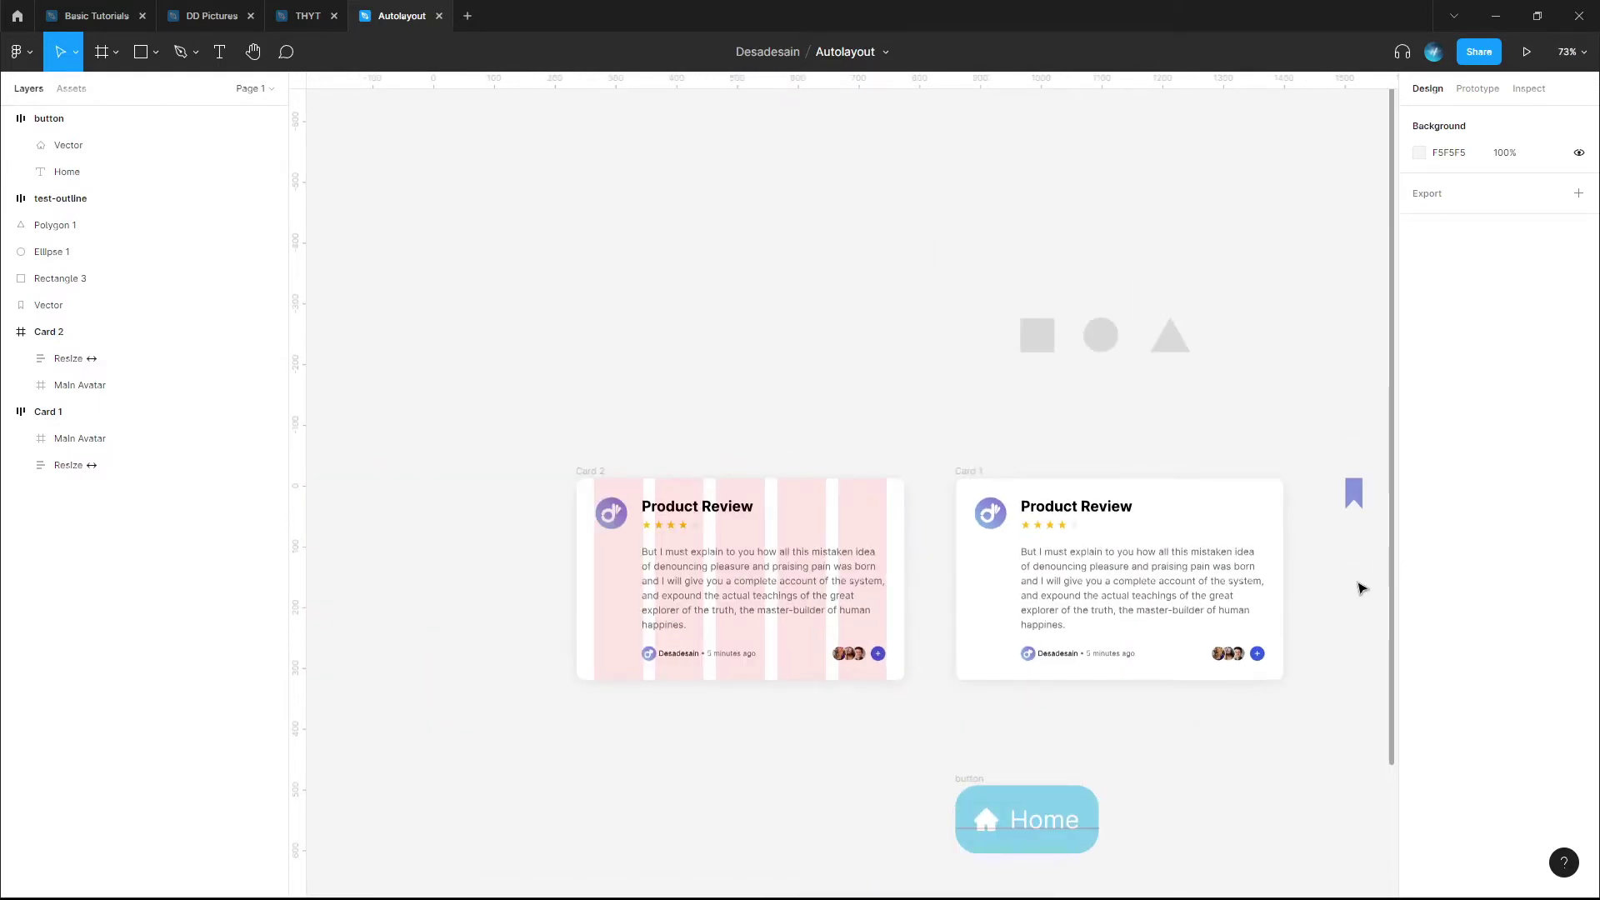
left_click(728, 528)
left_click(695, 585)
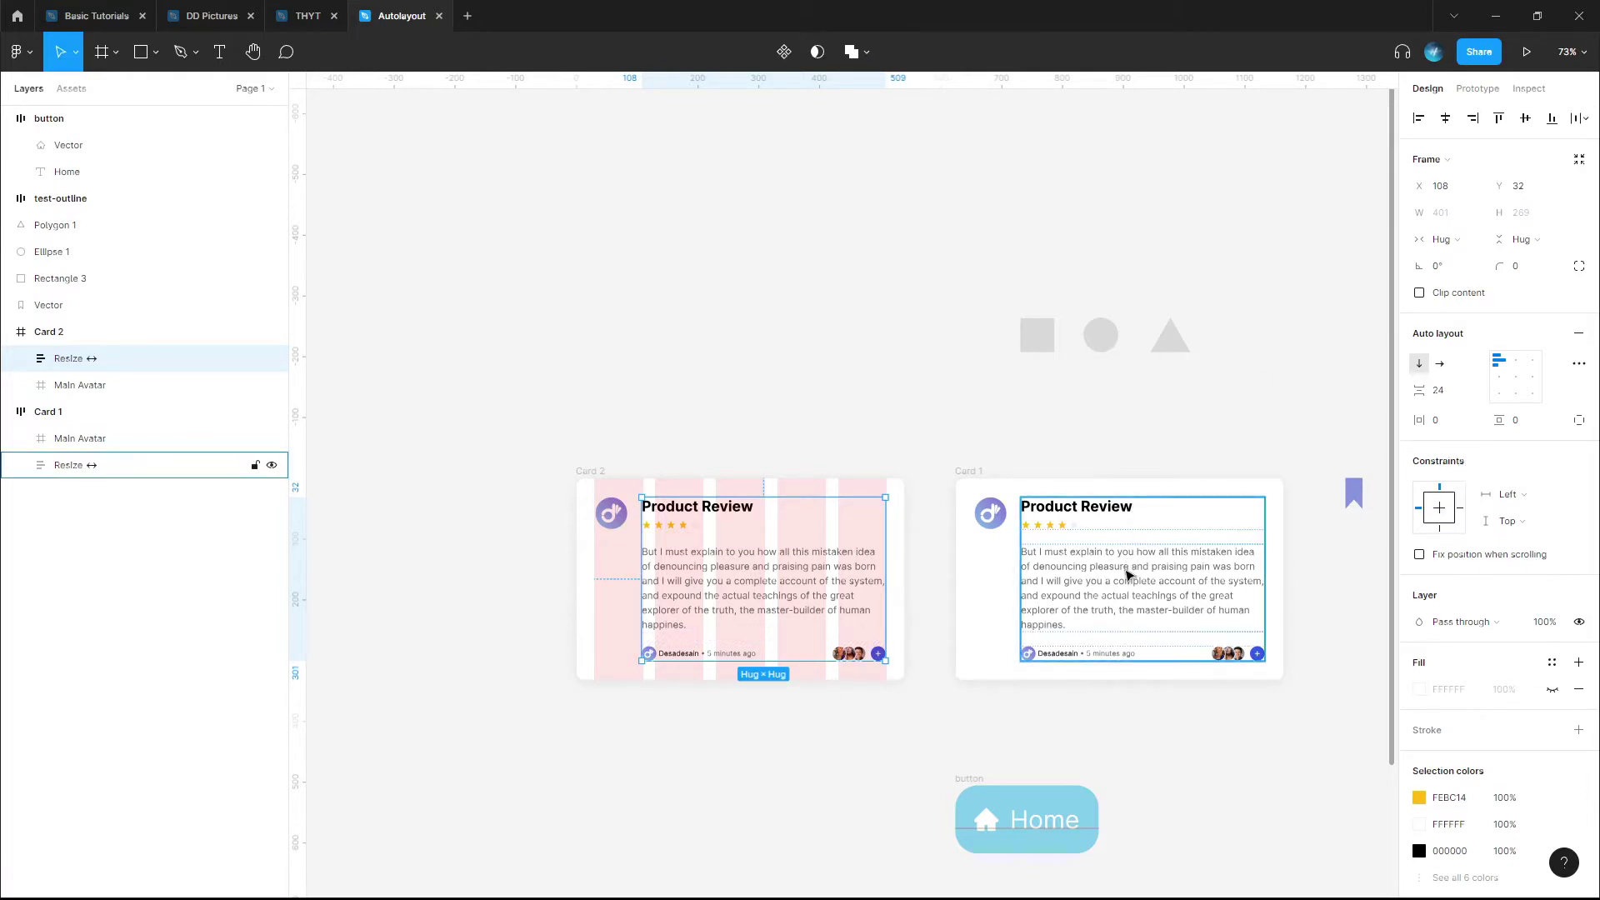
left_click(1127, 575)
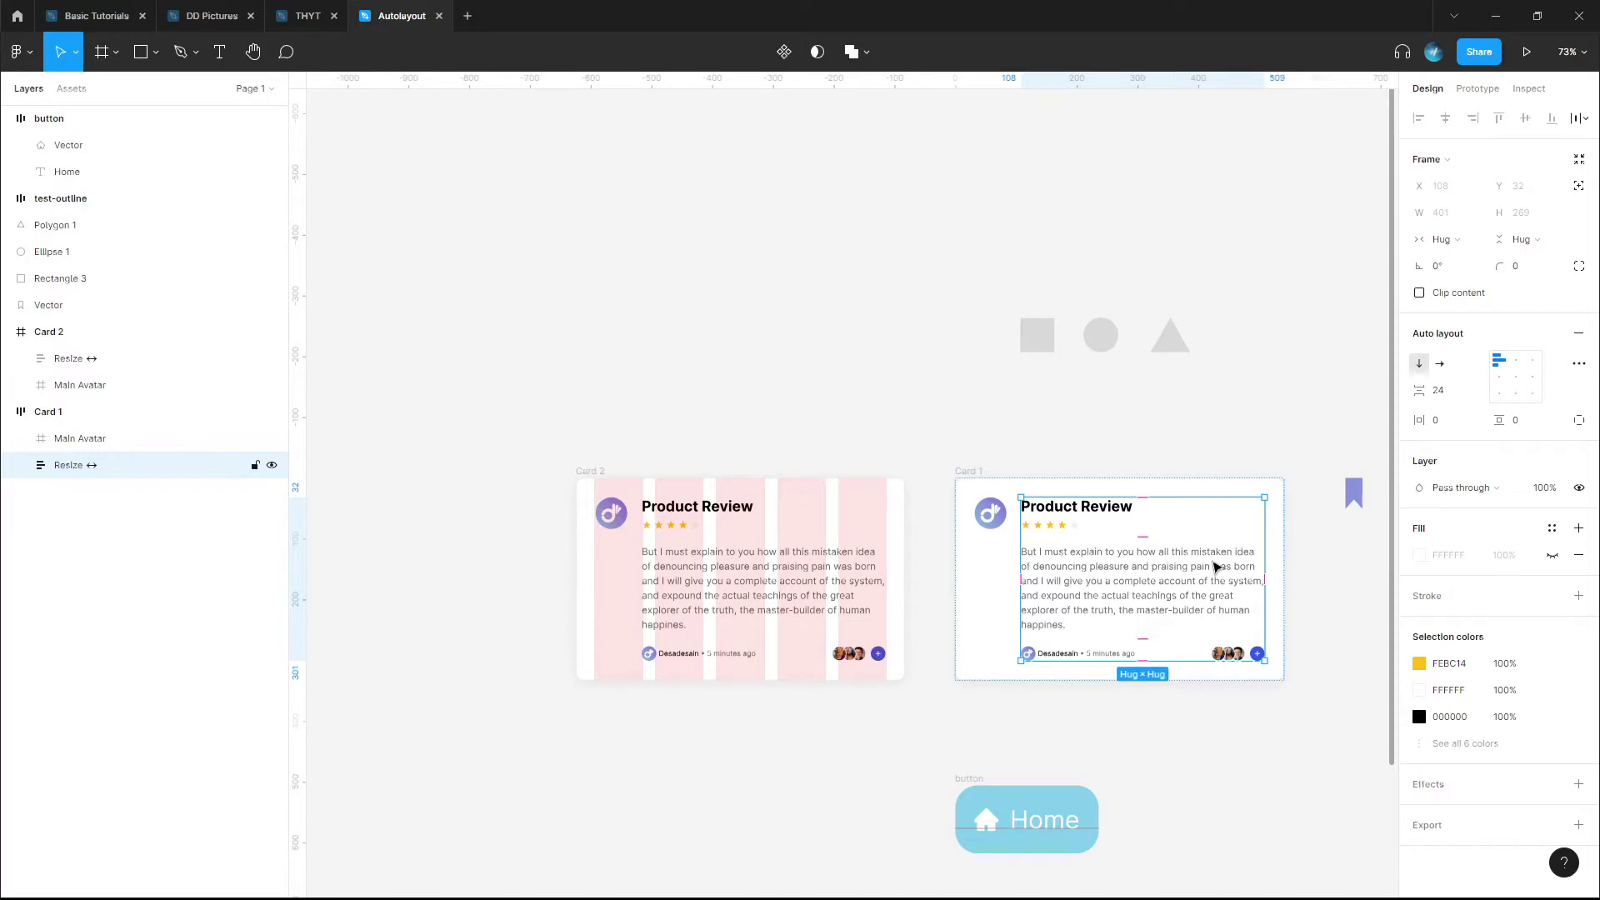
scroll(1338, 595, "up", 5)
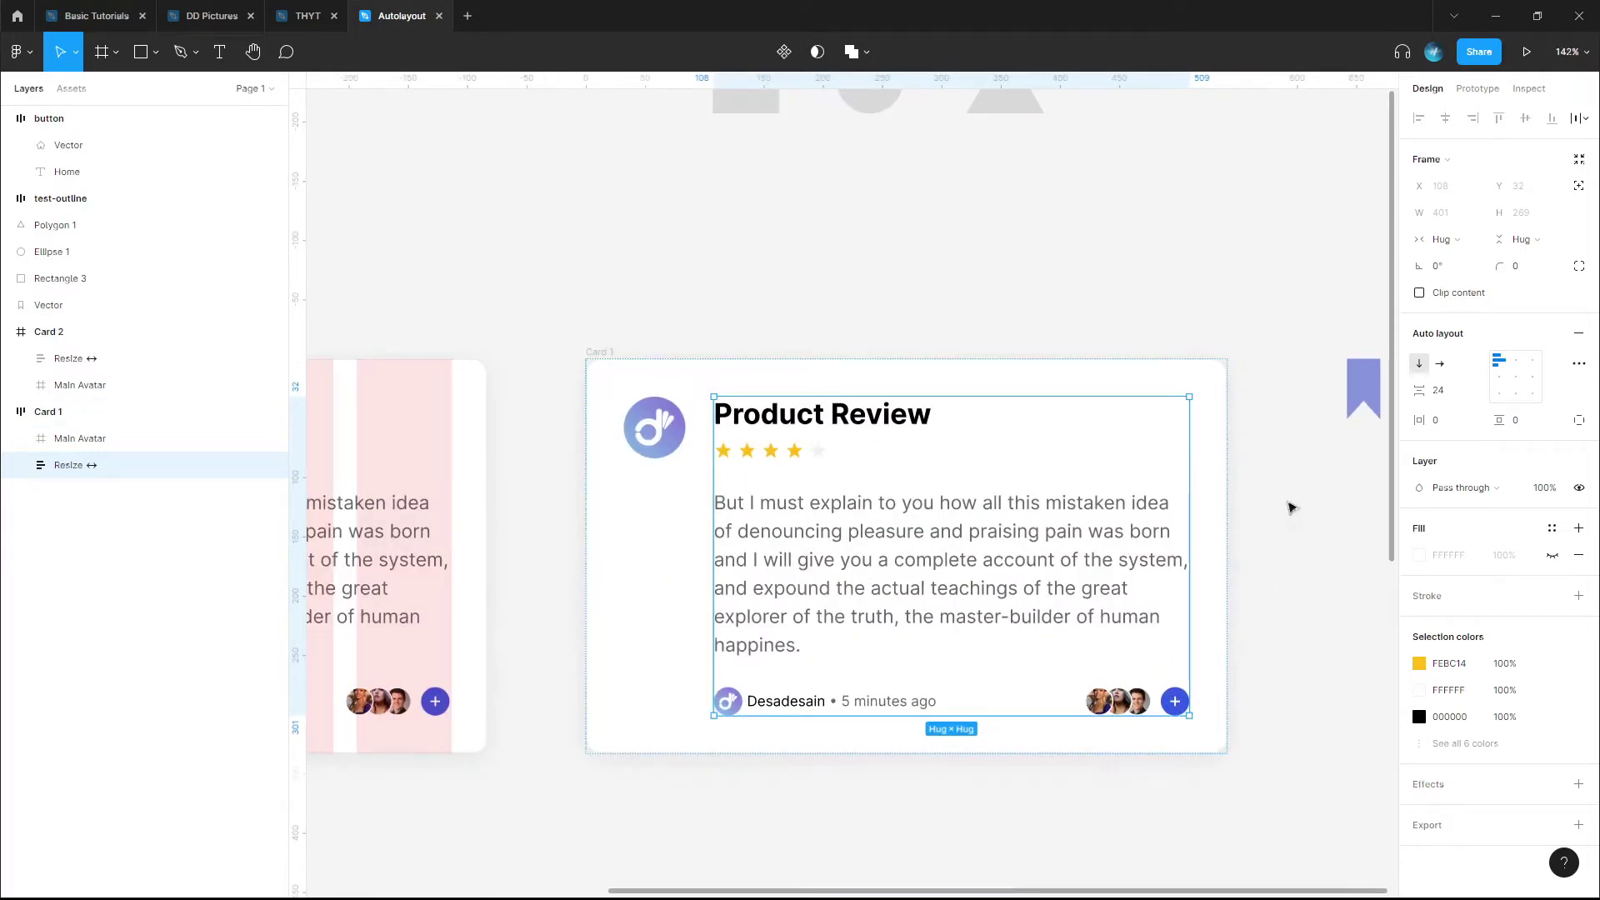
left_click(624, 326)
- Move the purple bookmark shape into Card 1 and give it an absolute position within the auto layout
scroll(625, 327, "down", 3)
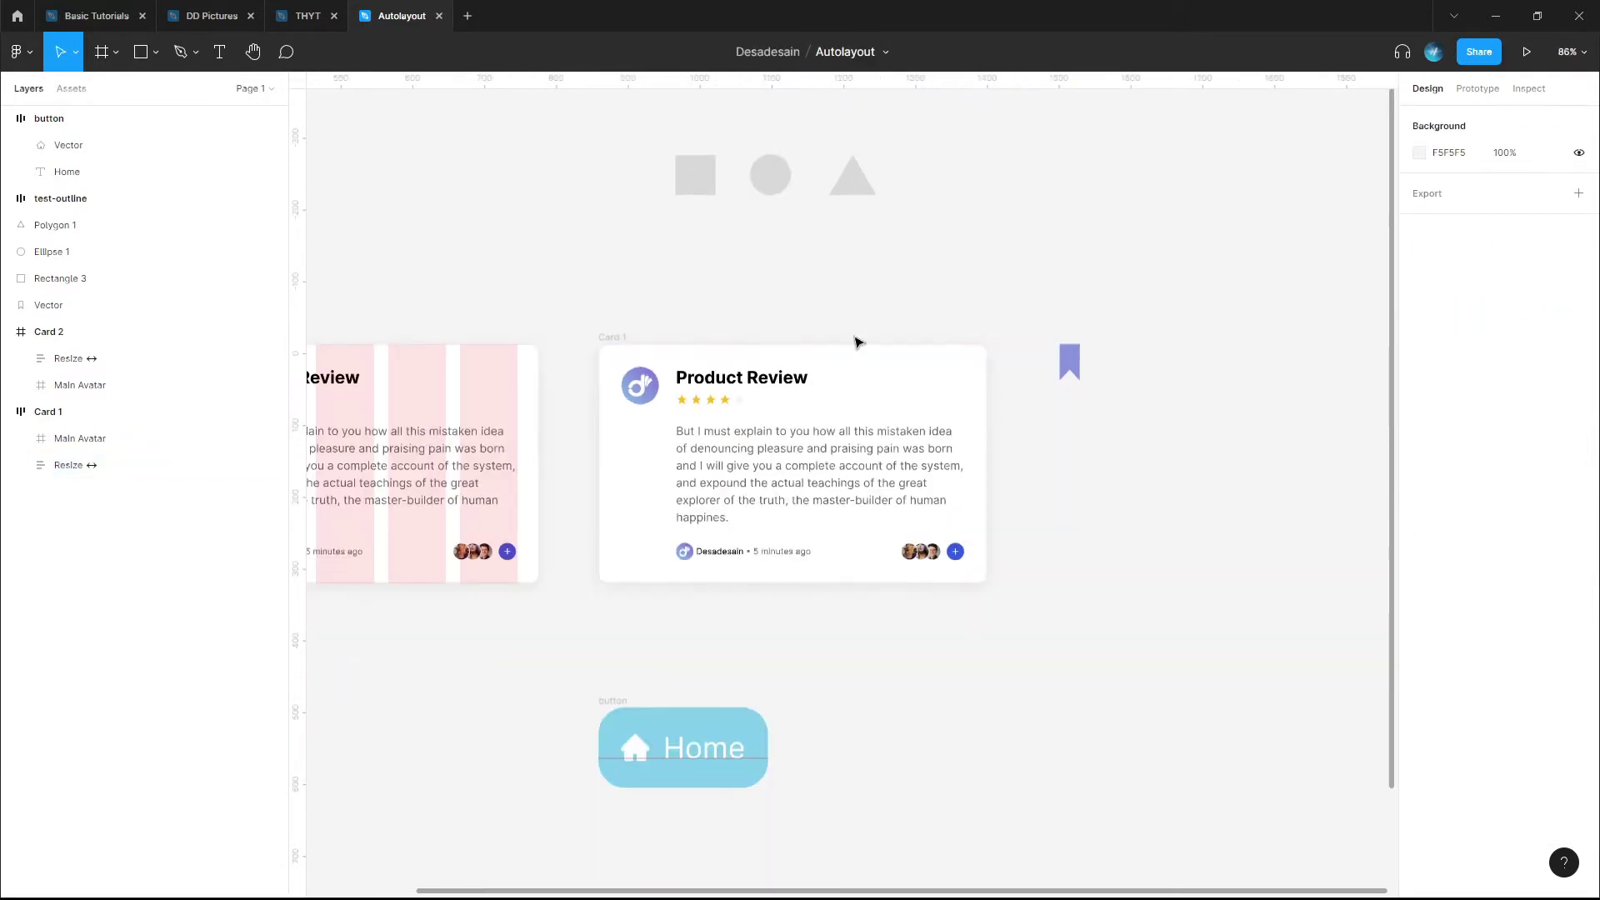
scroll(858, 339, "up", 2)
left_click(1162, 371)
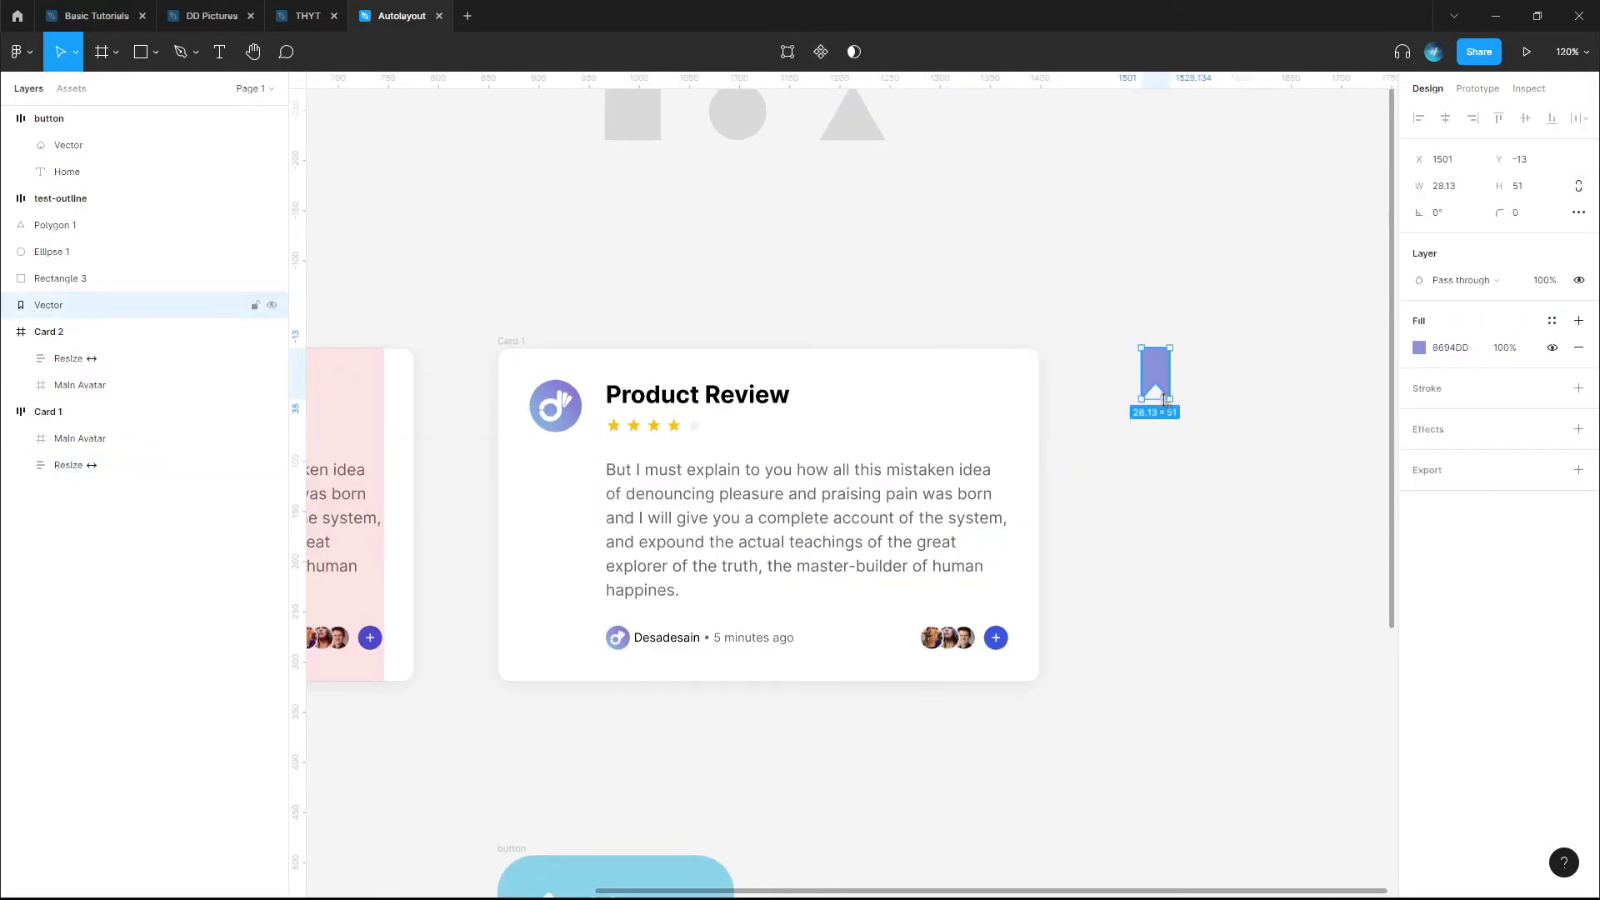
left_click_drag(1163, 372, 980, 382)
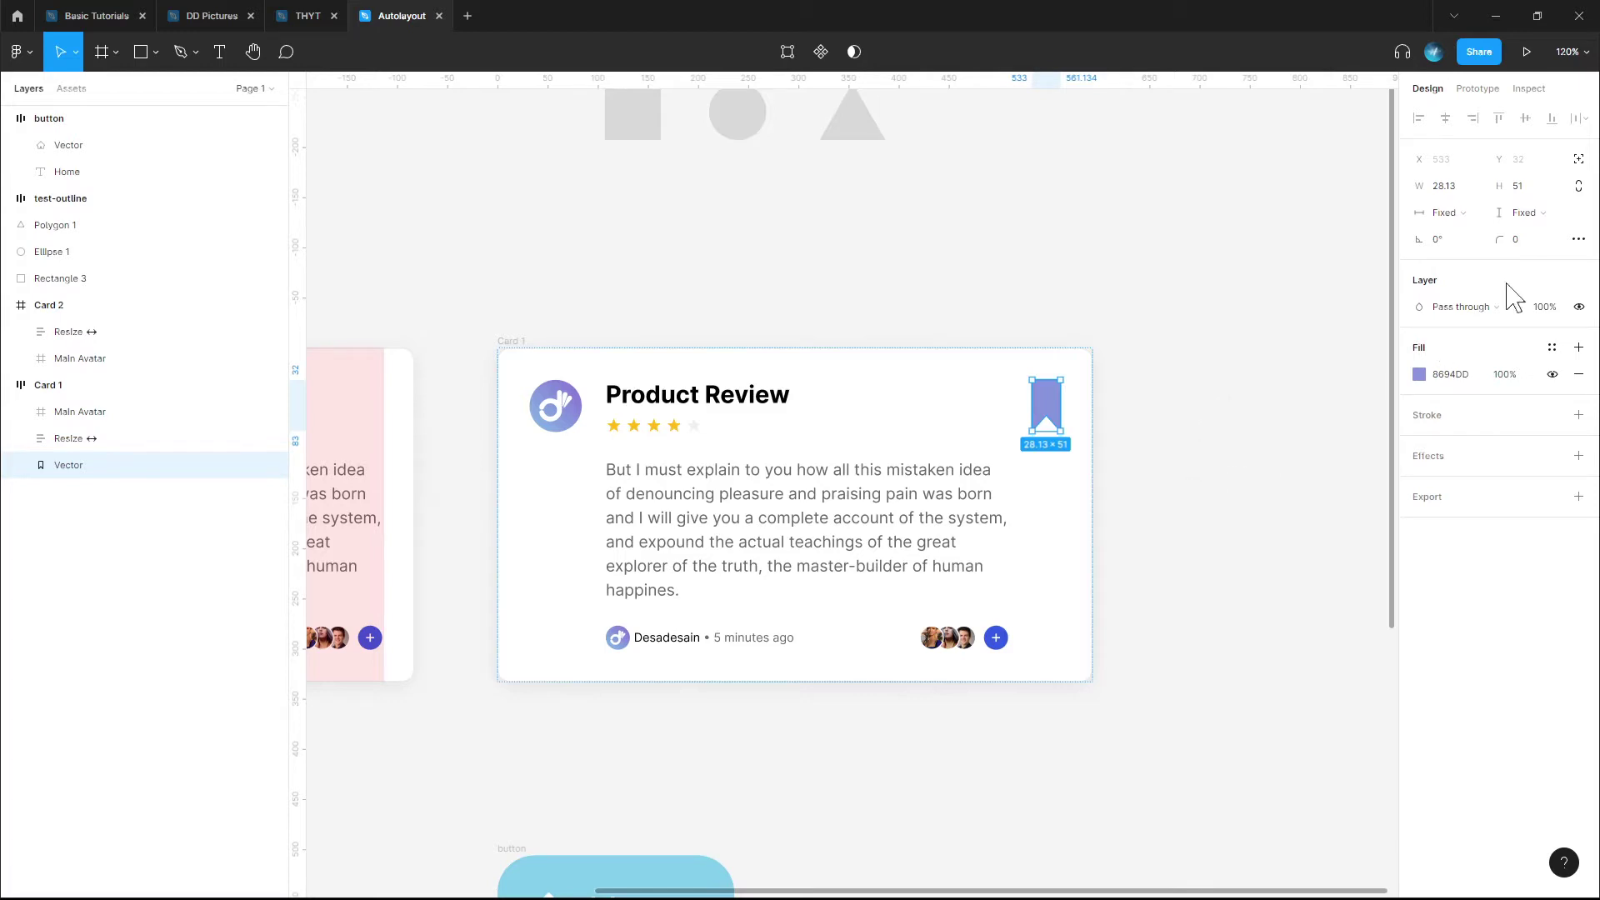
left_click(1579, 160)
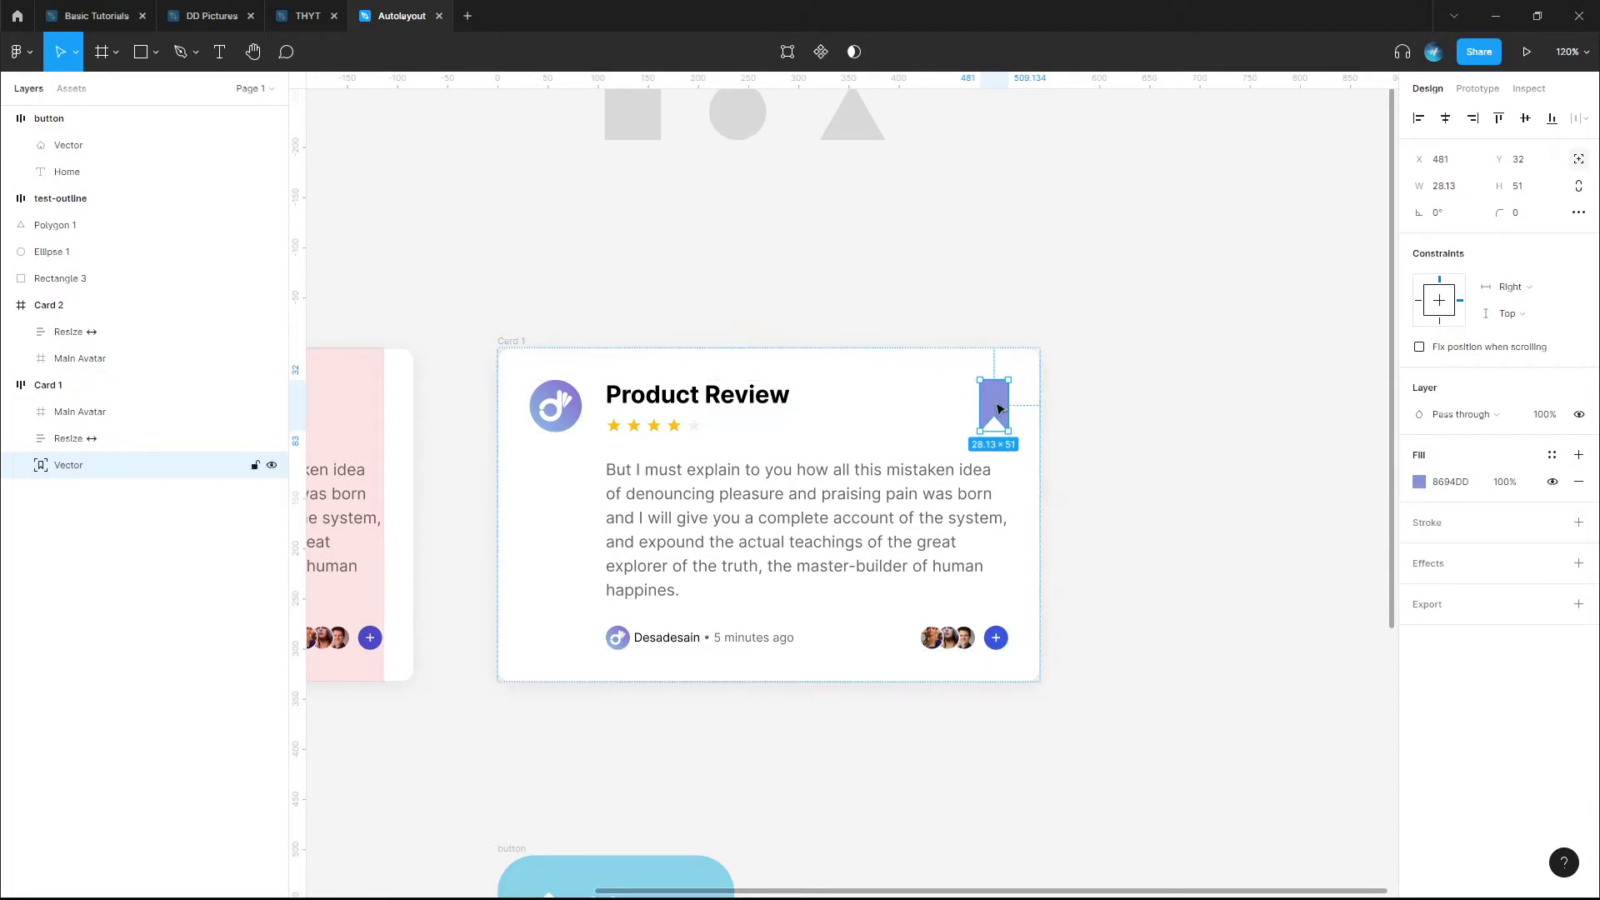
- Place the bookmark at X 474 near Card 1's right side and align it to the card's top edge
mouse_move(999, 409)
left_mouse_down()
mouse_move(974, 413)
mouse_move(997, 414)
left_mouse_up()
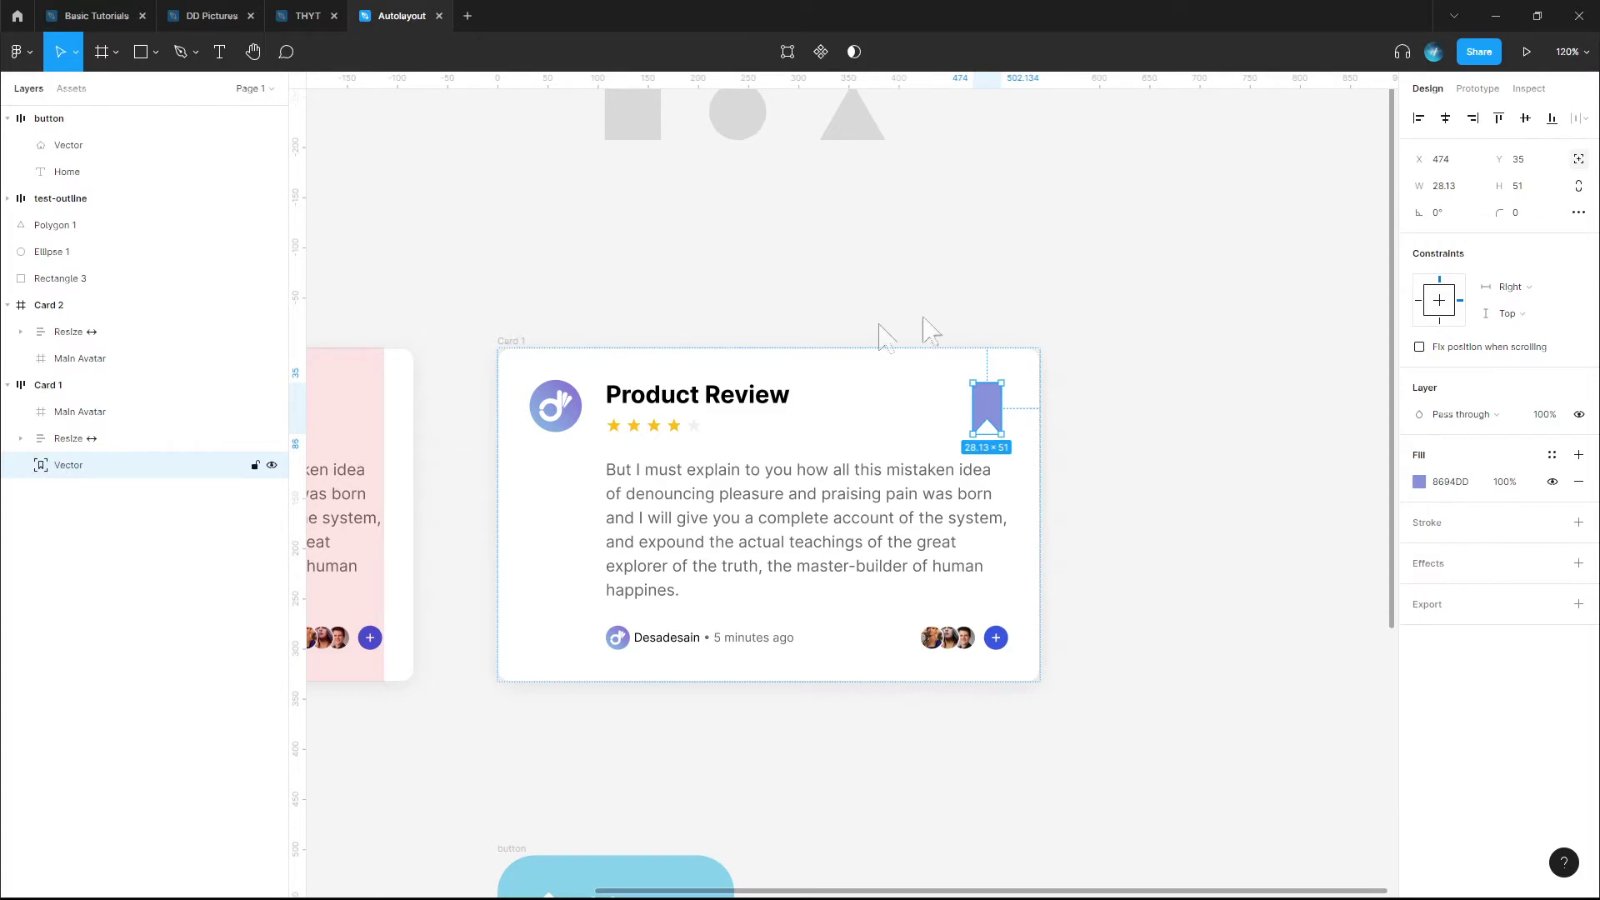
left_click(1499, 119)
scroll(978, 356, "up", 3, "ctrl")
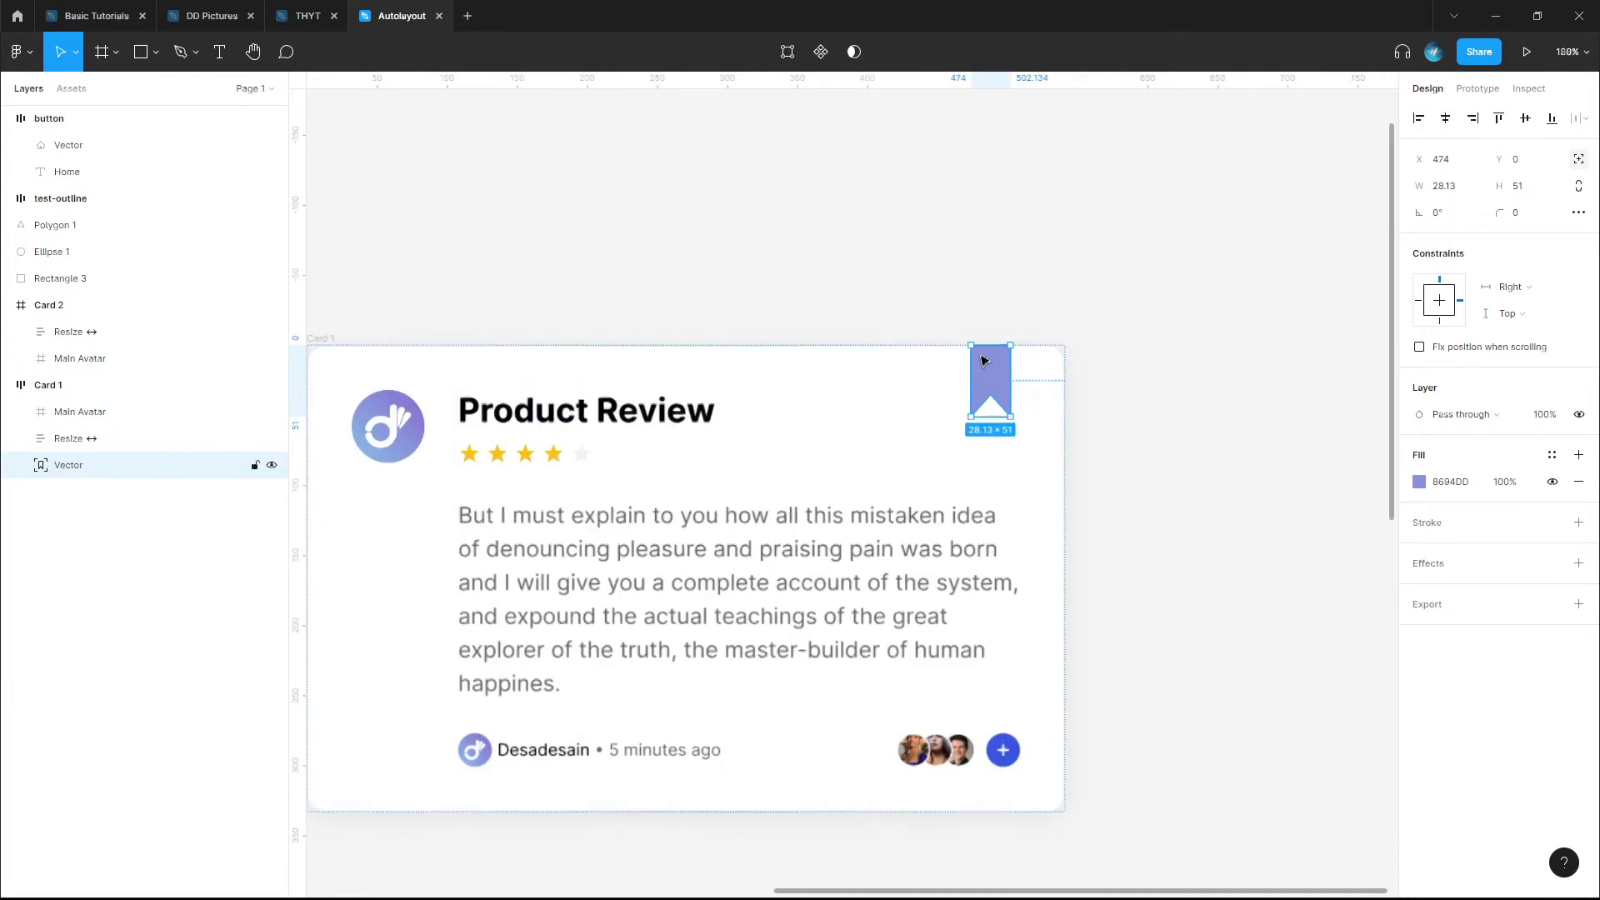
scroll(1089, 364, "down", 3, "ctrl")
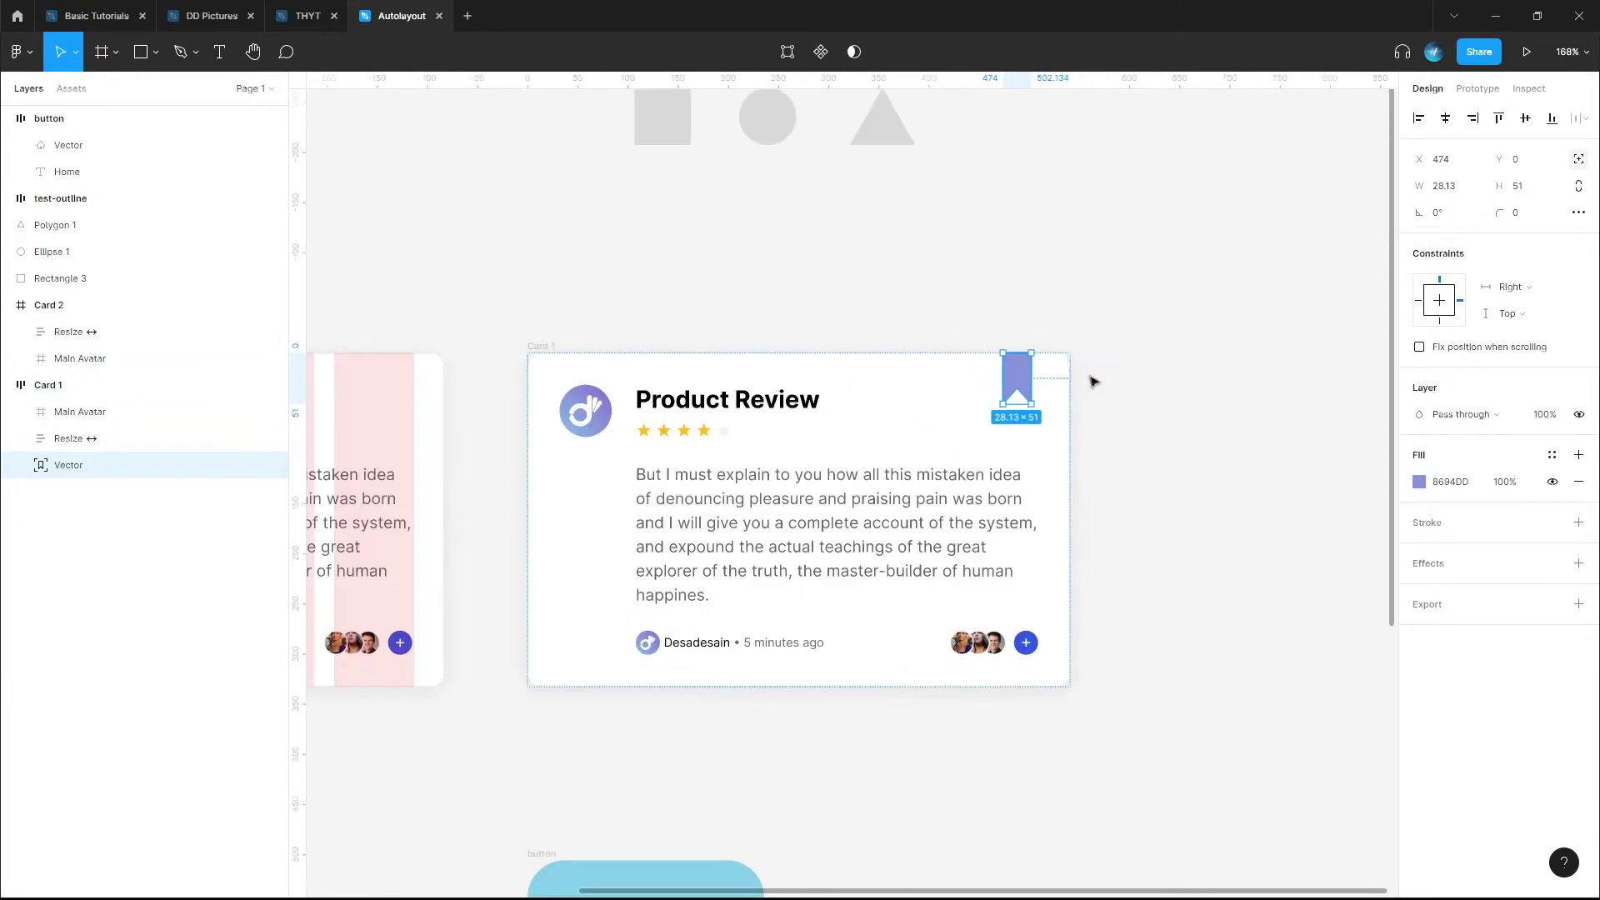
left_click(1175, 380)
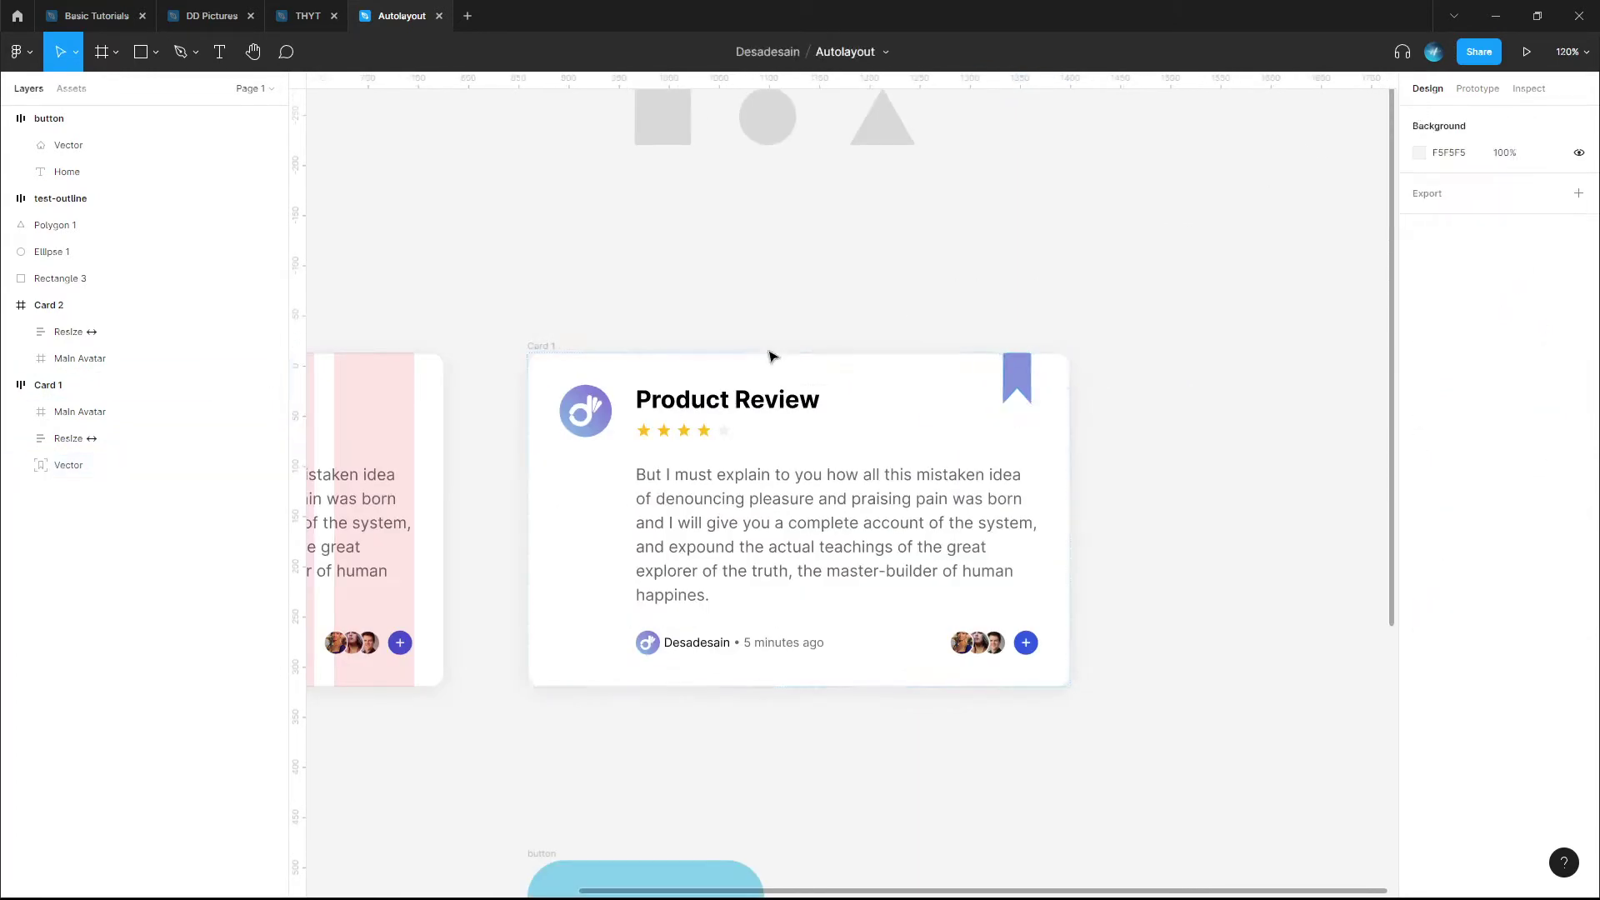
- Try widening Card 1 to the right, and open the horizontal resizing options of its Resize content frame
left_click(1015, 363)
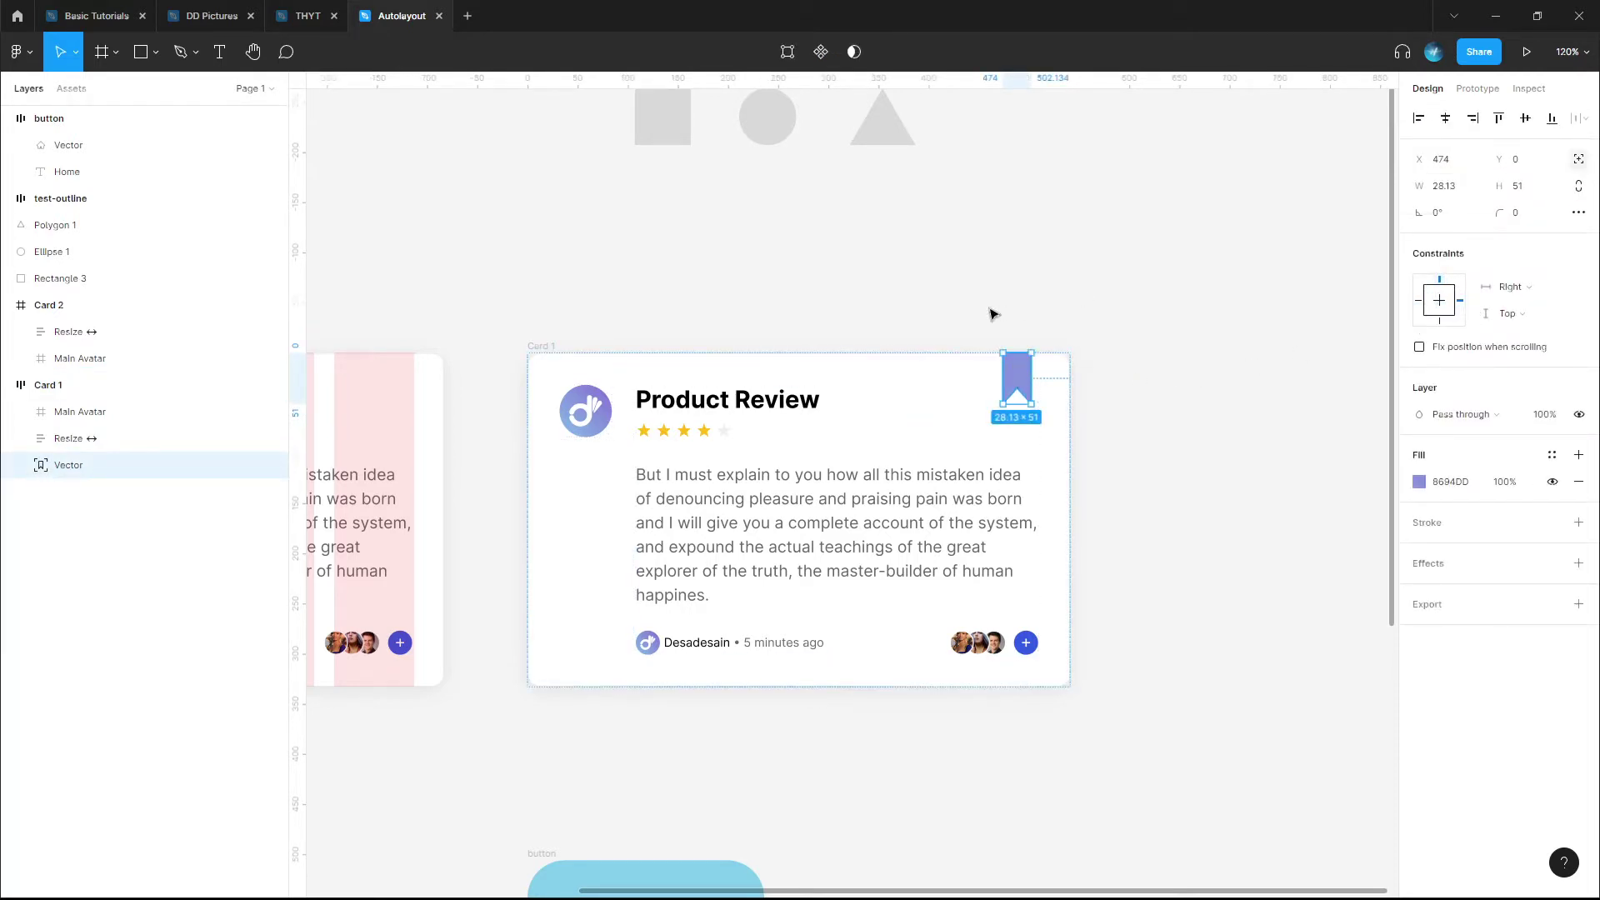
left_click(890, 331)
left_click(1071, 447)
left_click_drag(1071, 446, 1102, 427)
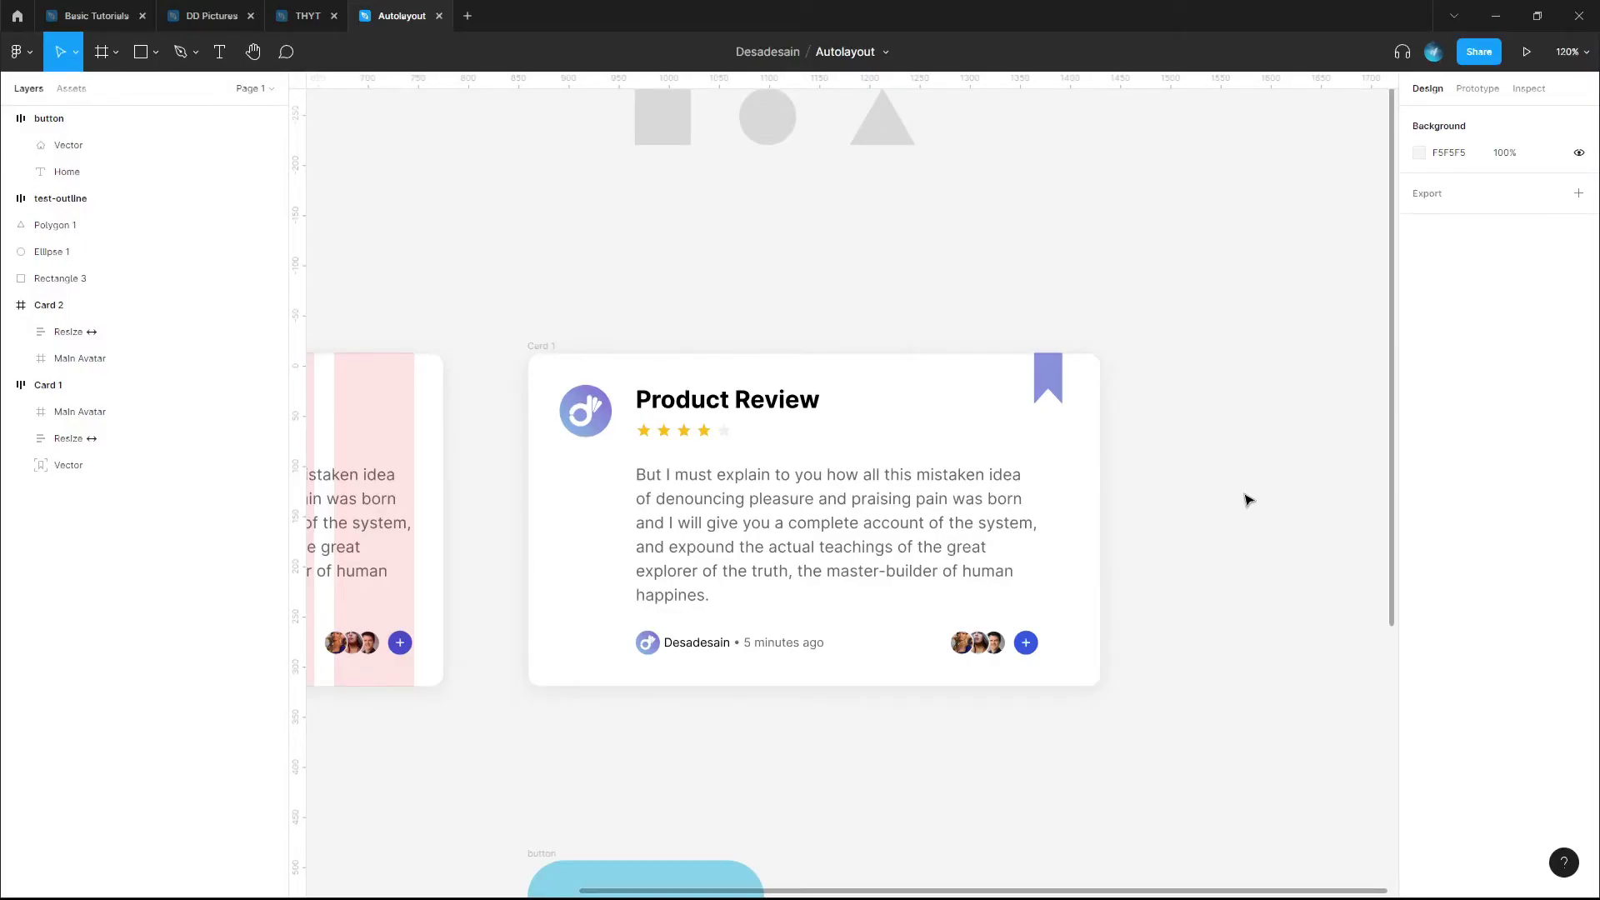
left_click(804, 511)
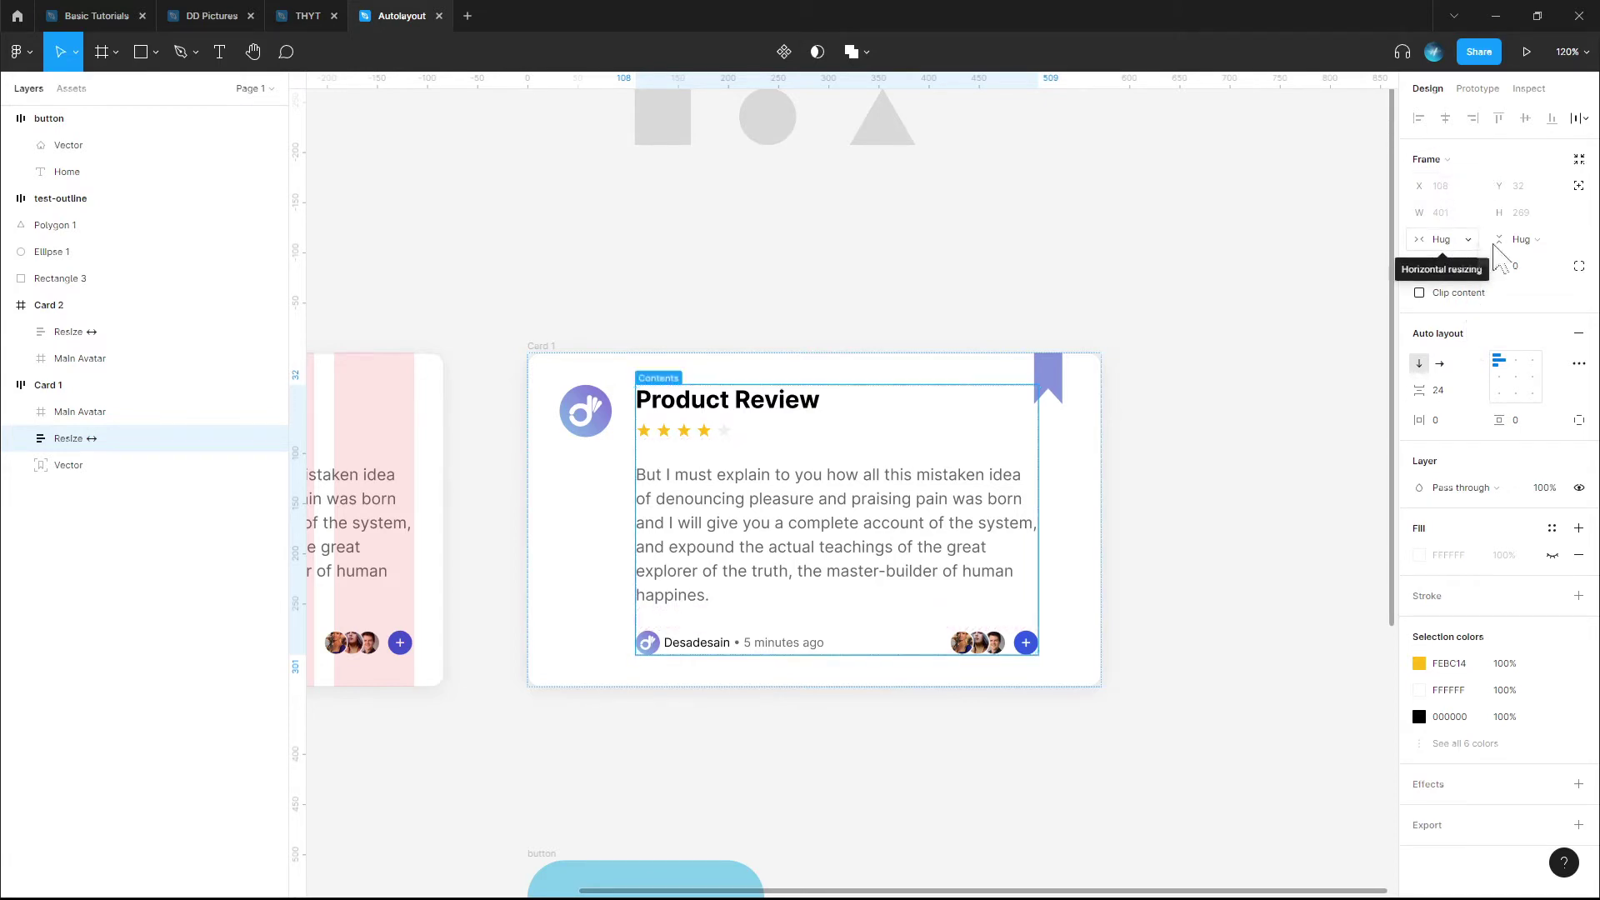
left_click(1468, 241)
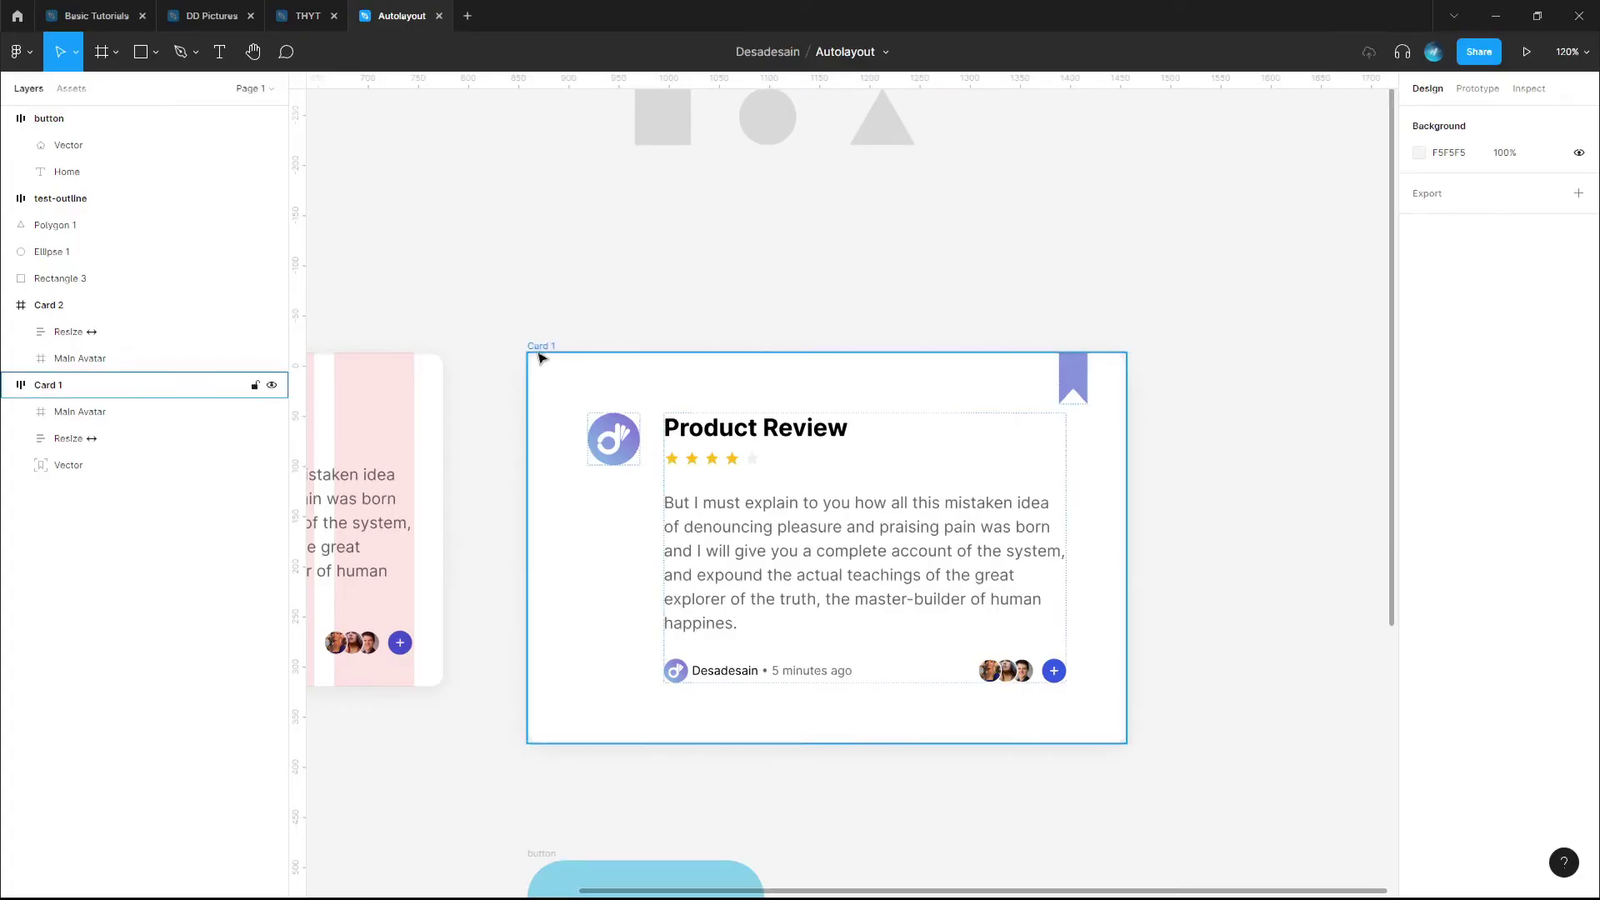
- Set Card 1's right auto layout padding to 100 directly on the canvas
left_click(543, 347)
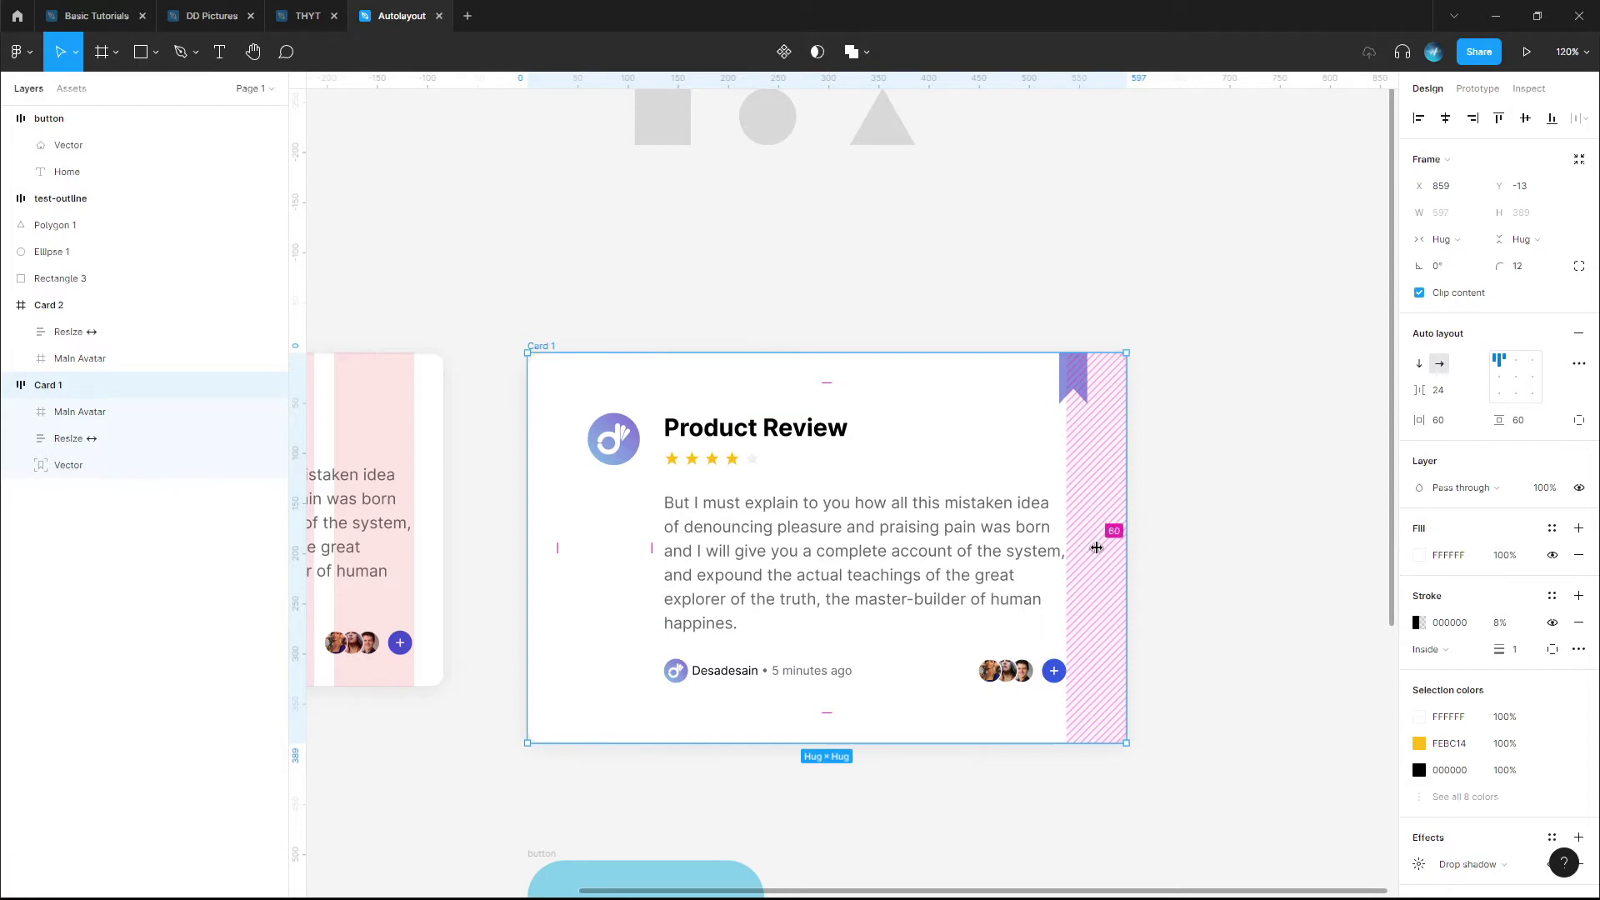
left_click(1096, 547)
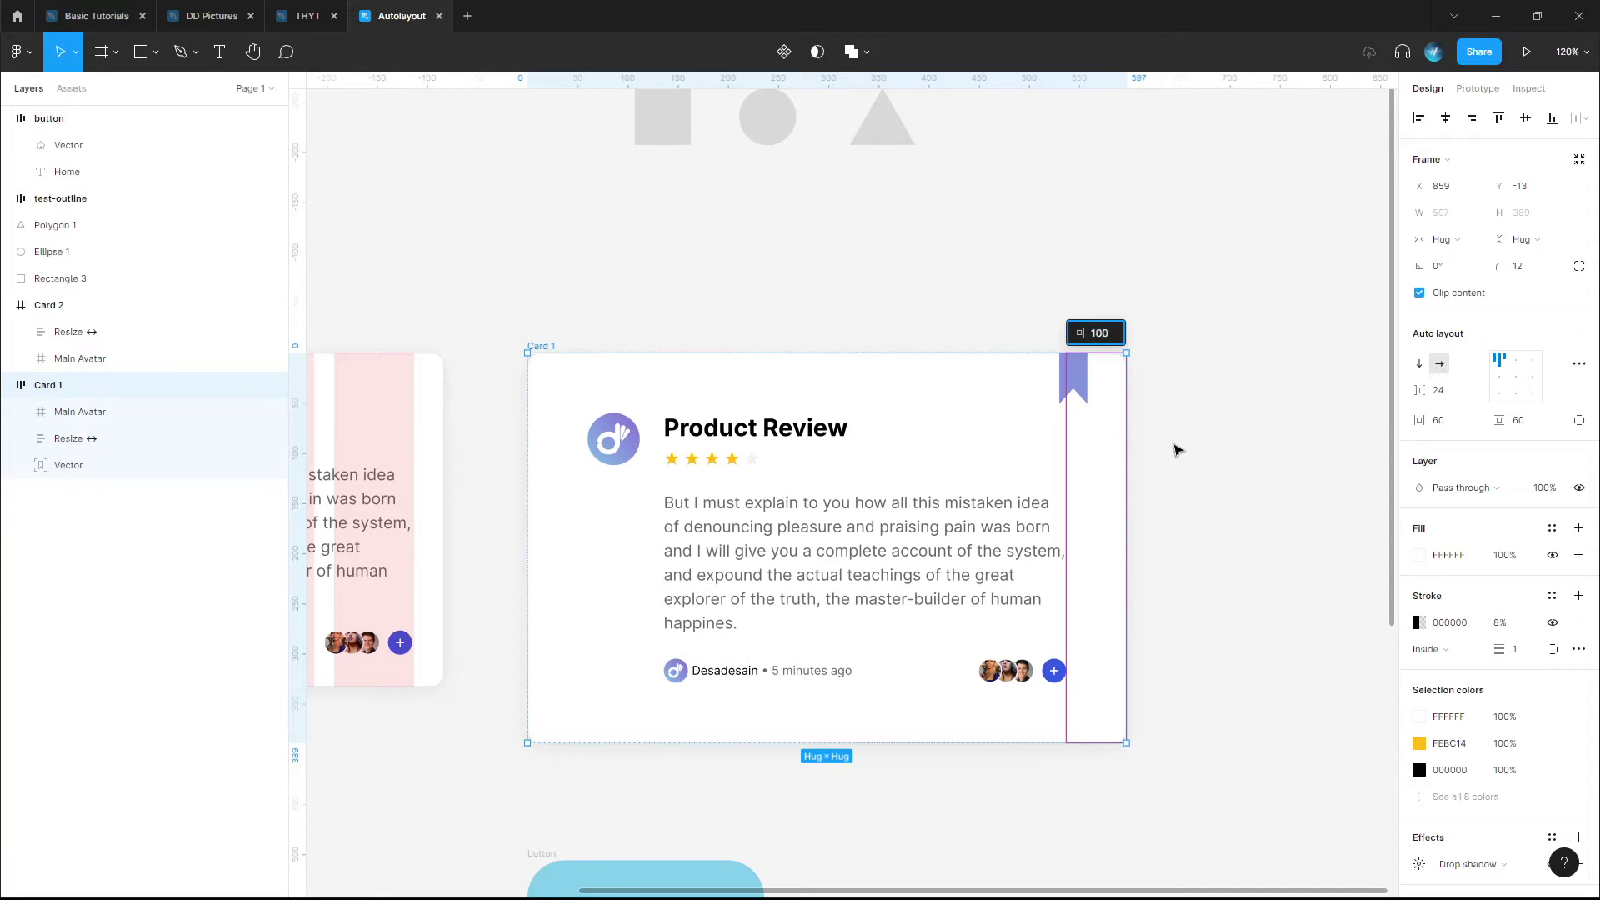
key("Return")
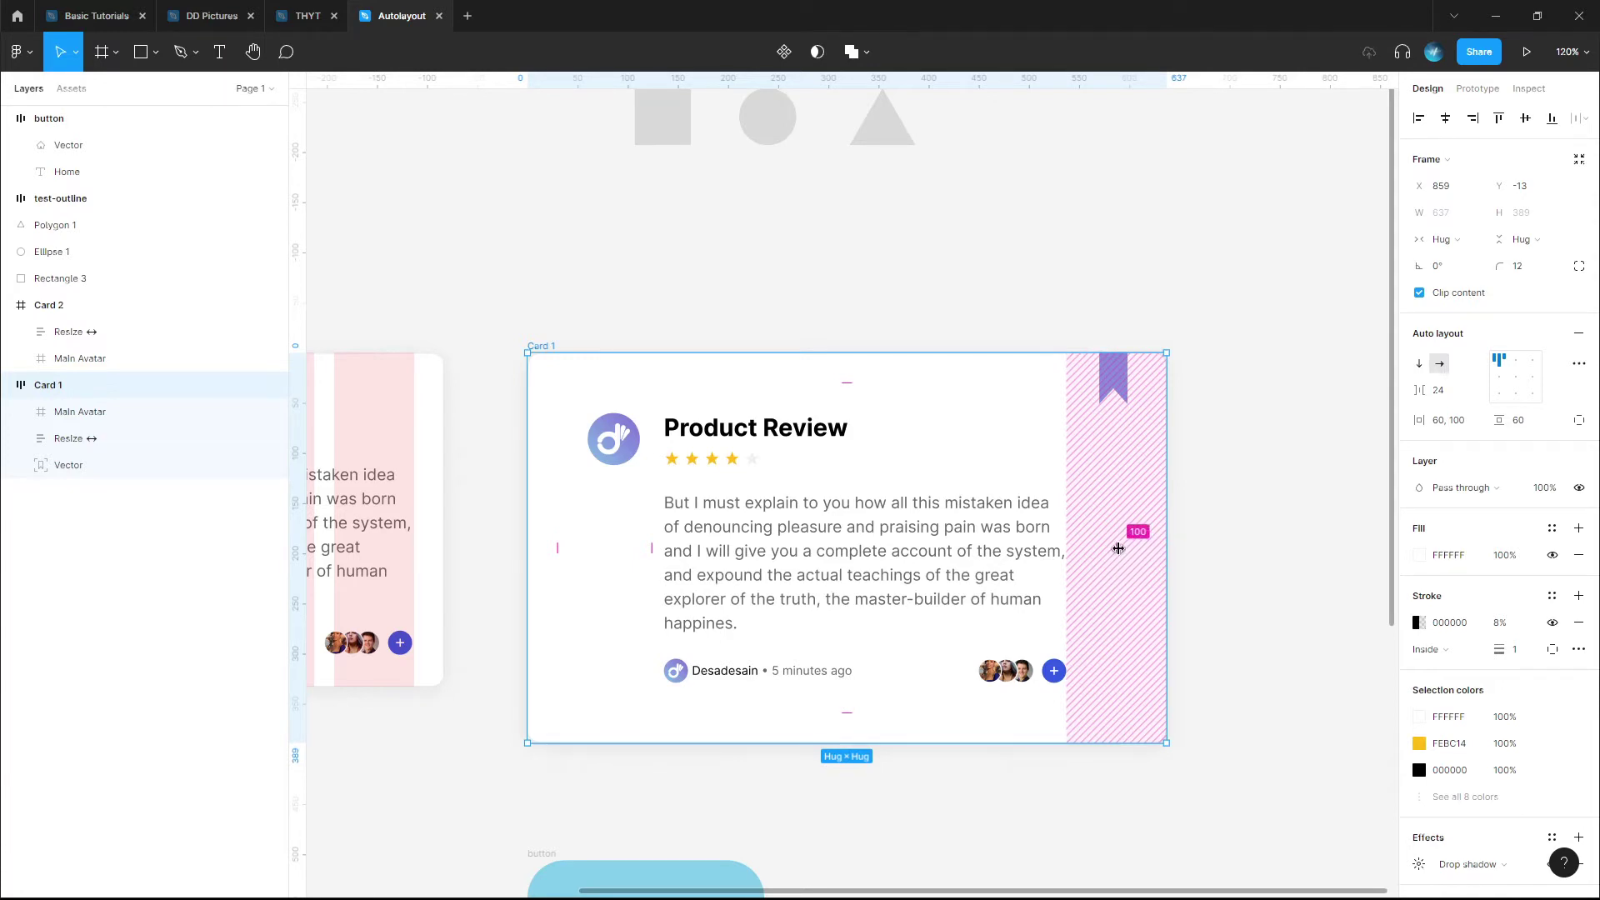
- Set Card 1's right padding to 83 and its top padding to 63 directly on the canvas
left_click(1118, 548)
left_click_drag(1118, 549, 1088, 547)
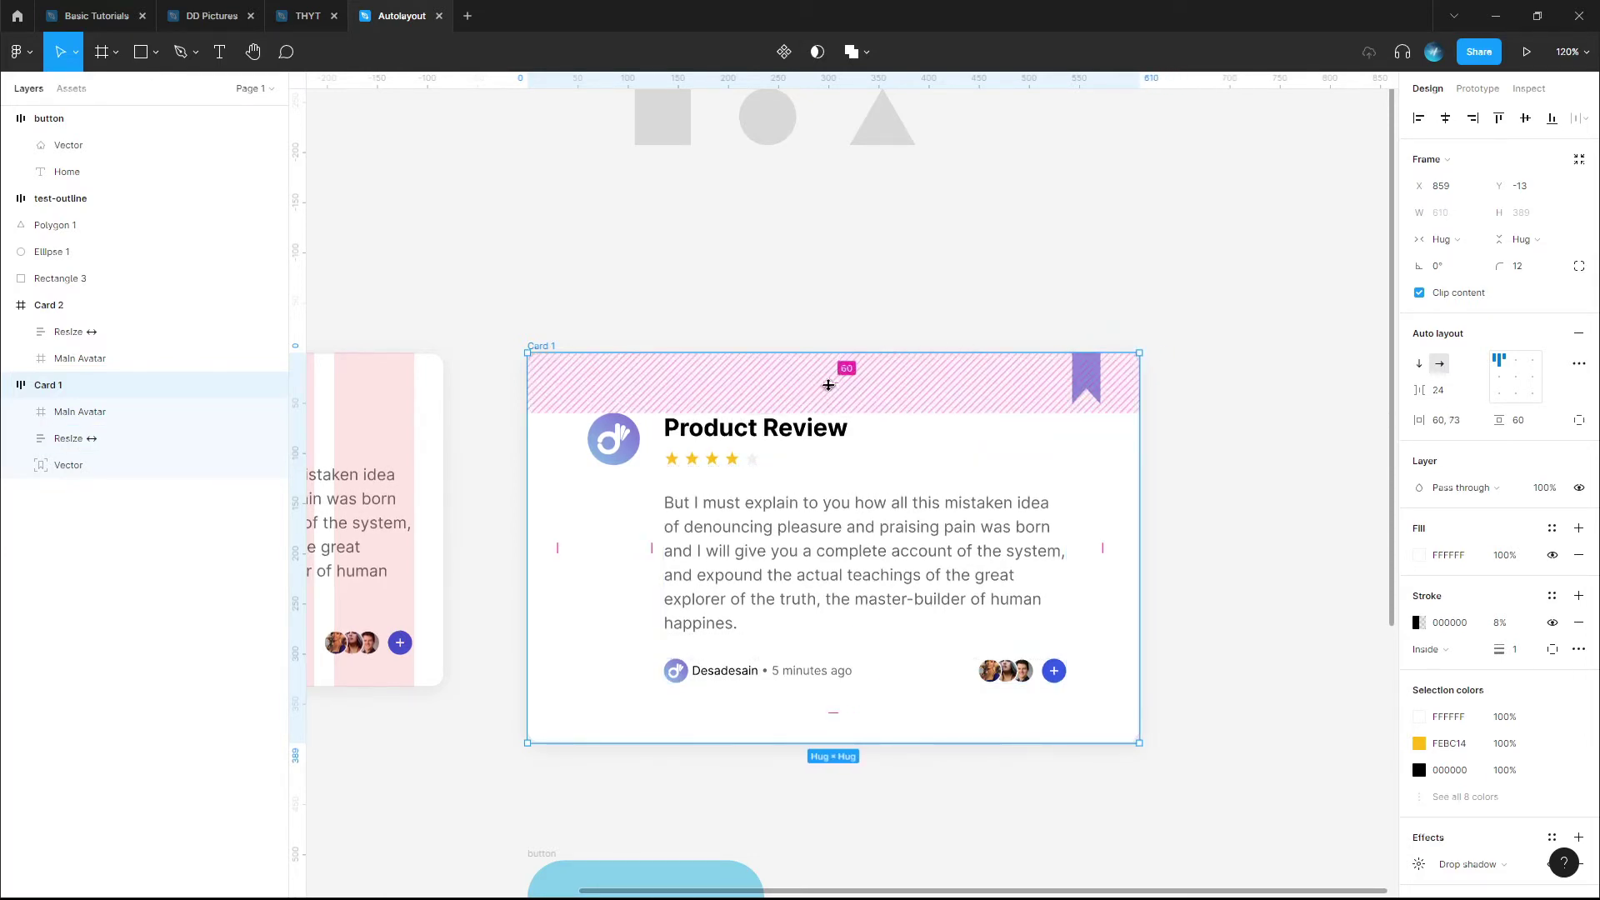
mouse_move(834, 383)
left_mouse_down()
mouse_move(840, 354)
mouse_move(845, 416)
mouse_move(845, 388)
left_mouse_up()
left_click(1232, 533)
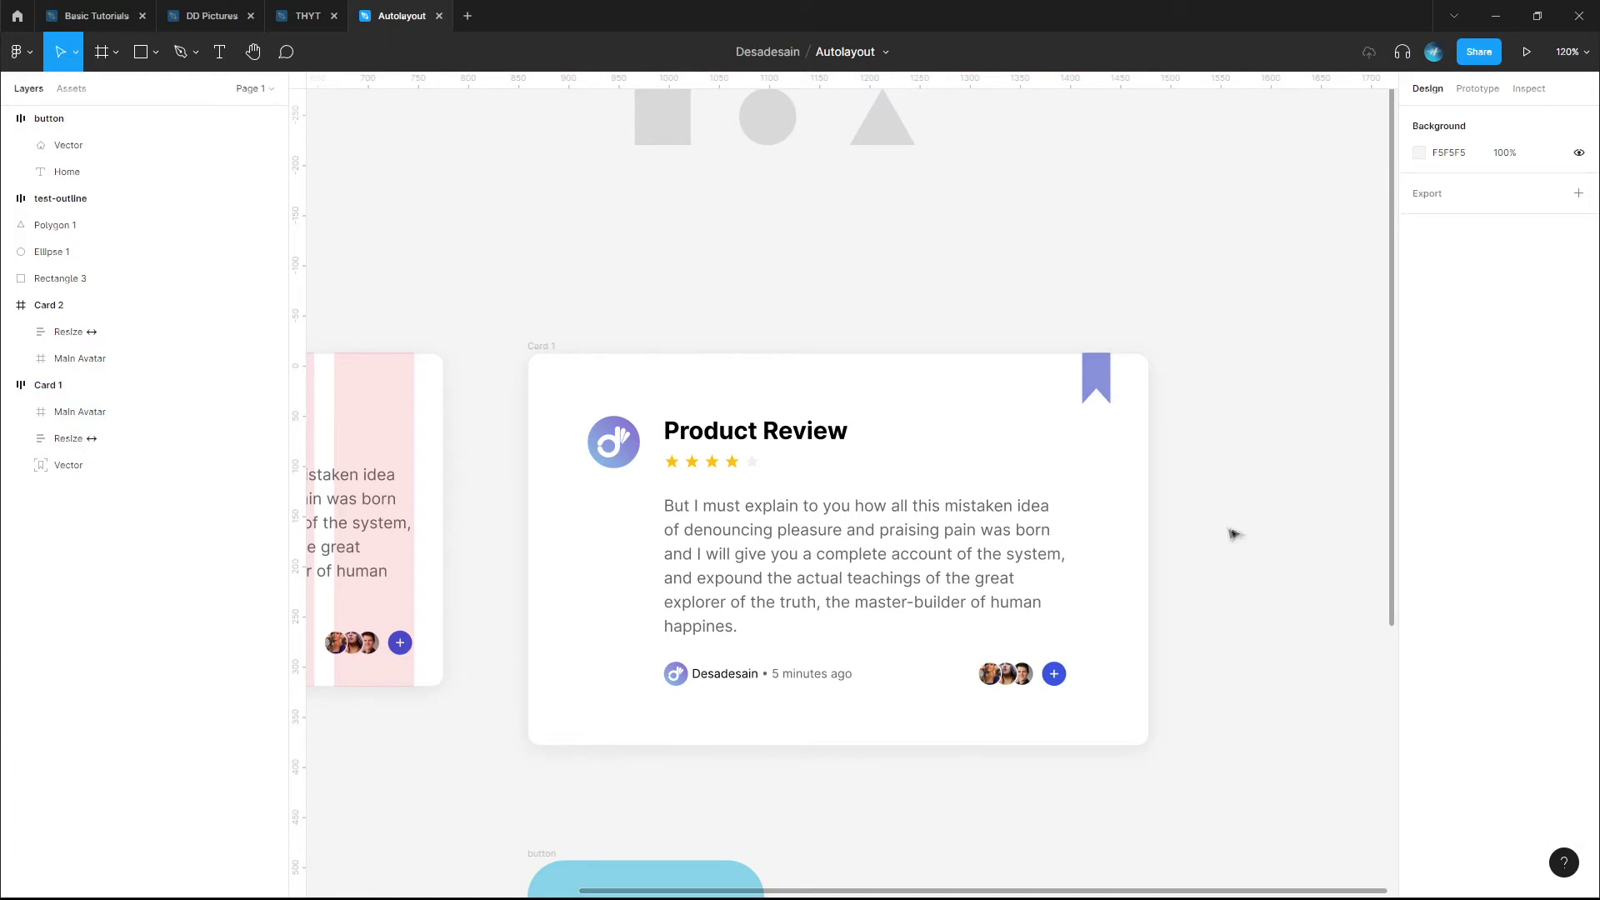
- Set Card 1's right padding to 100 and its left, top and bottom paddings to 50 on the canvas
left_click(1115, 543)
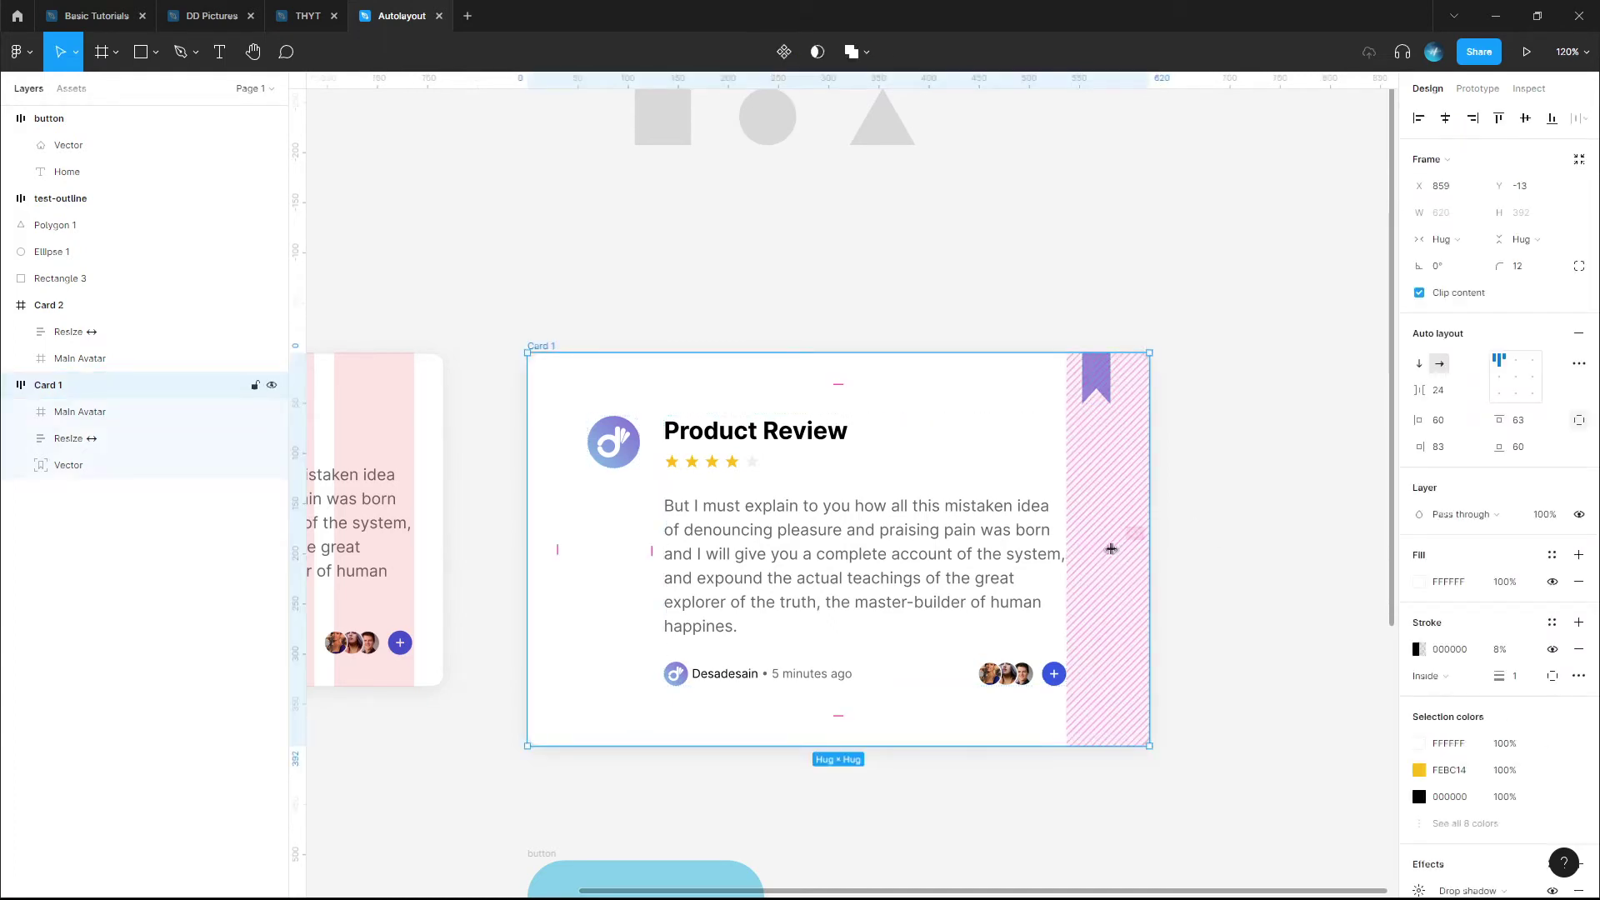
mouse_move(1112, 549)
left_mouse_down()
mouse_move(1279, 554)
mouse_move(1082, 539)
mouse_move(1137, 538)
left_mouse_up()
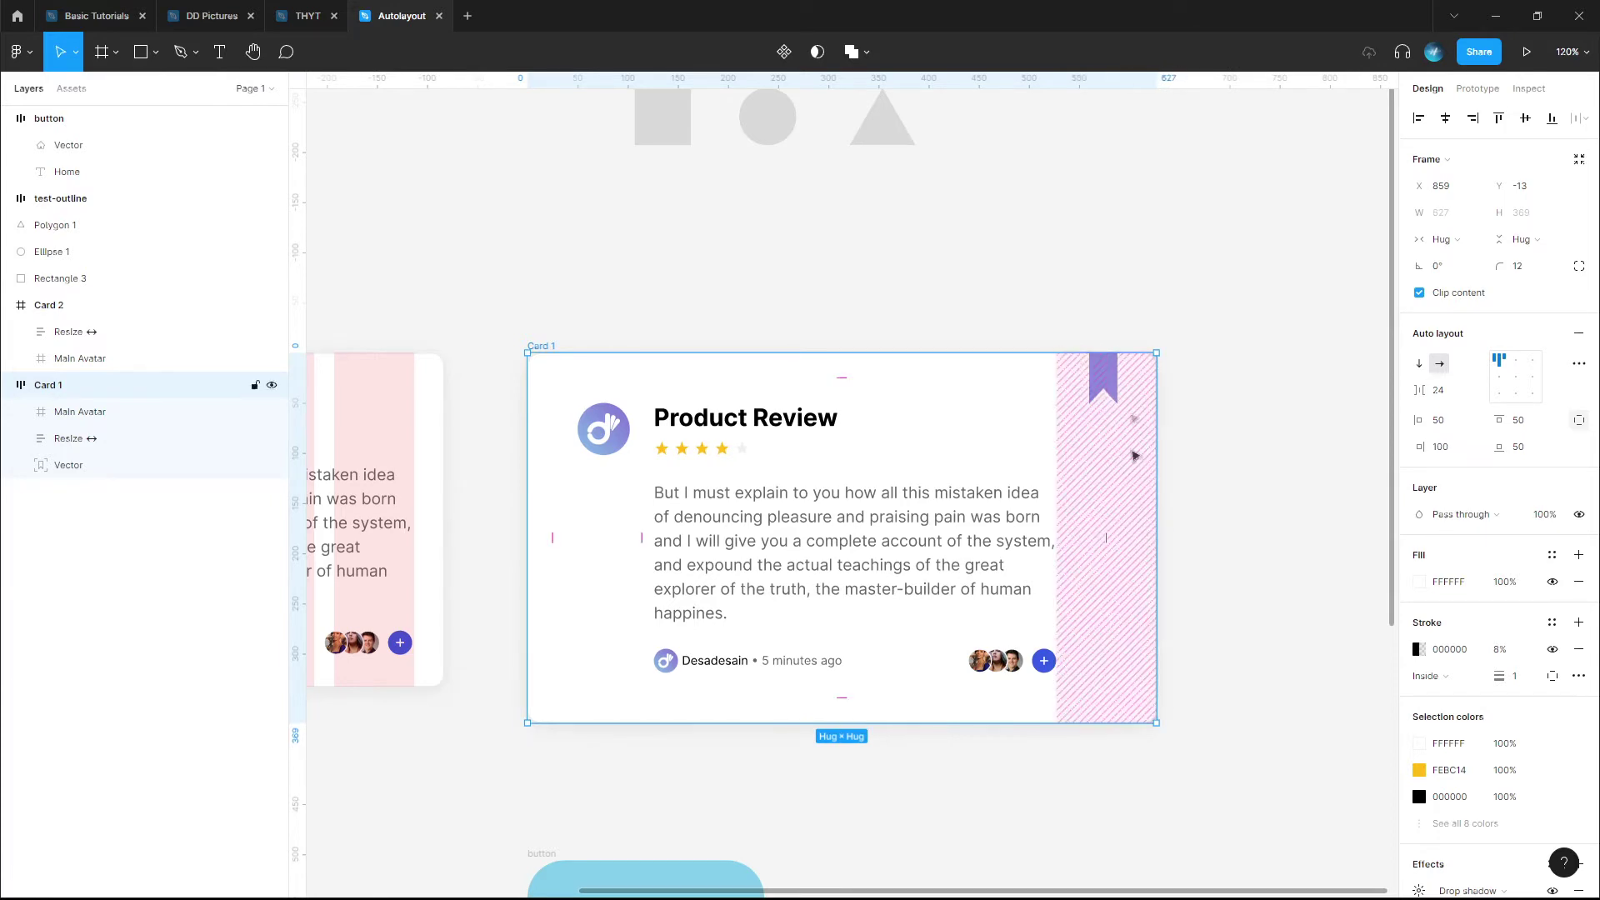
left_click(1103, 275)
- Open the nudge amount preferences and edit the big nudge value
left_click(21, 51)
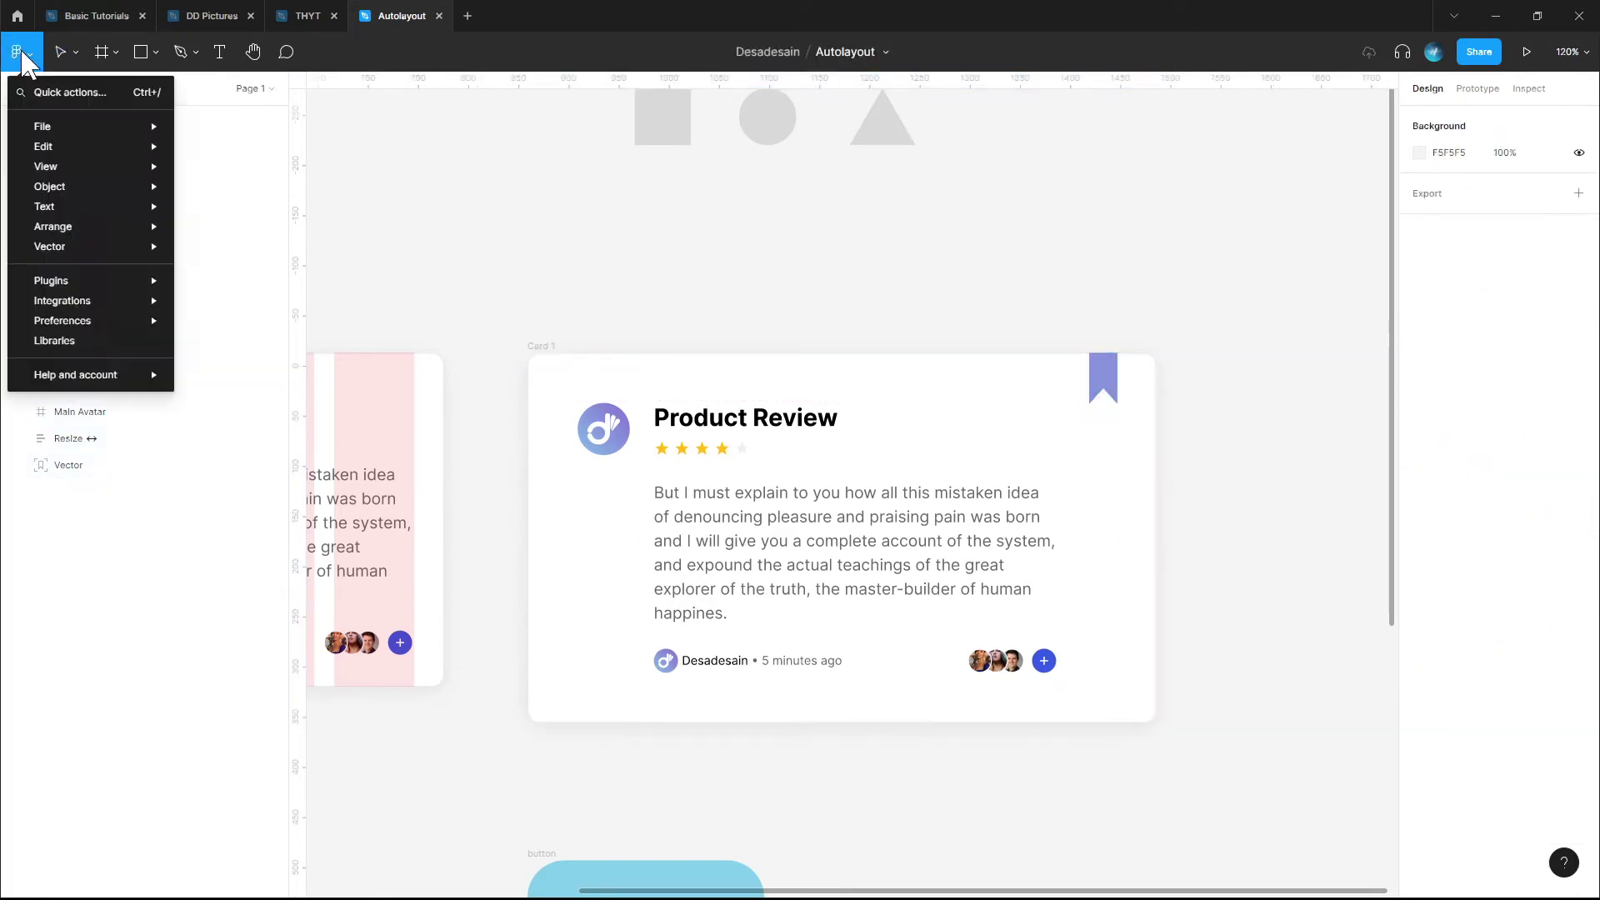
mouse_move(100, 324)
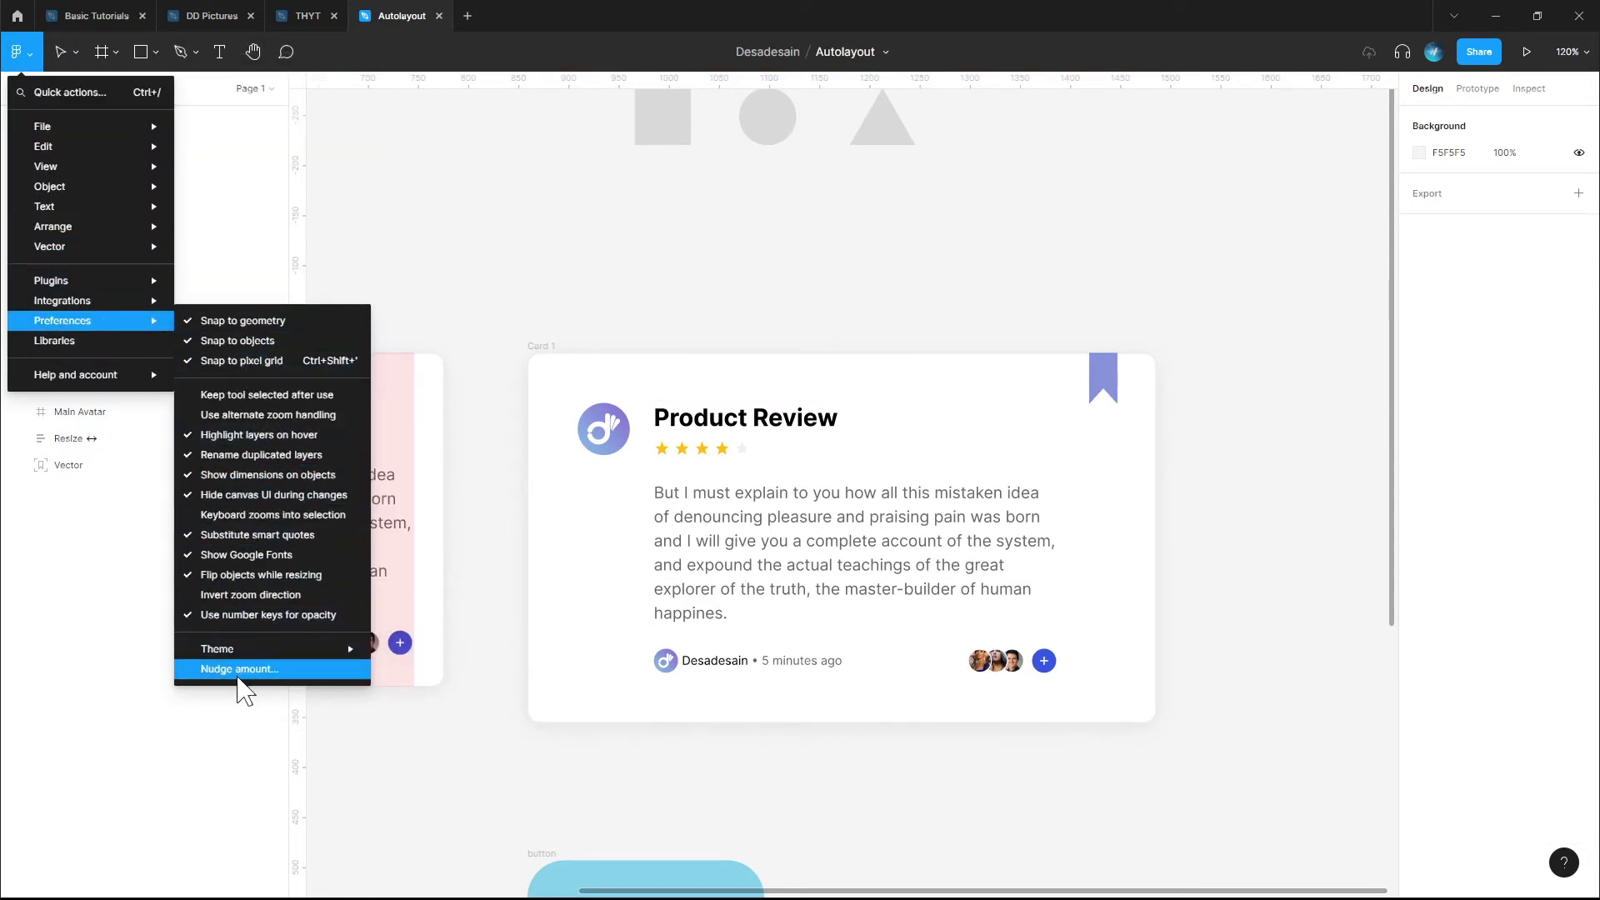
left_click(238, 672)
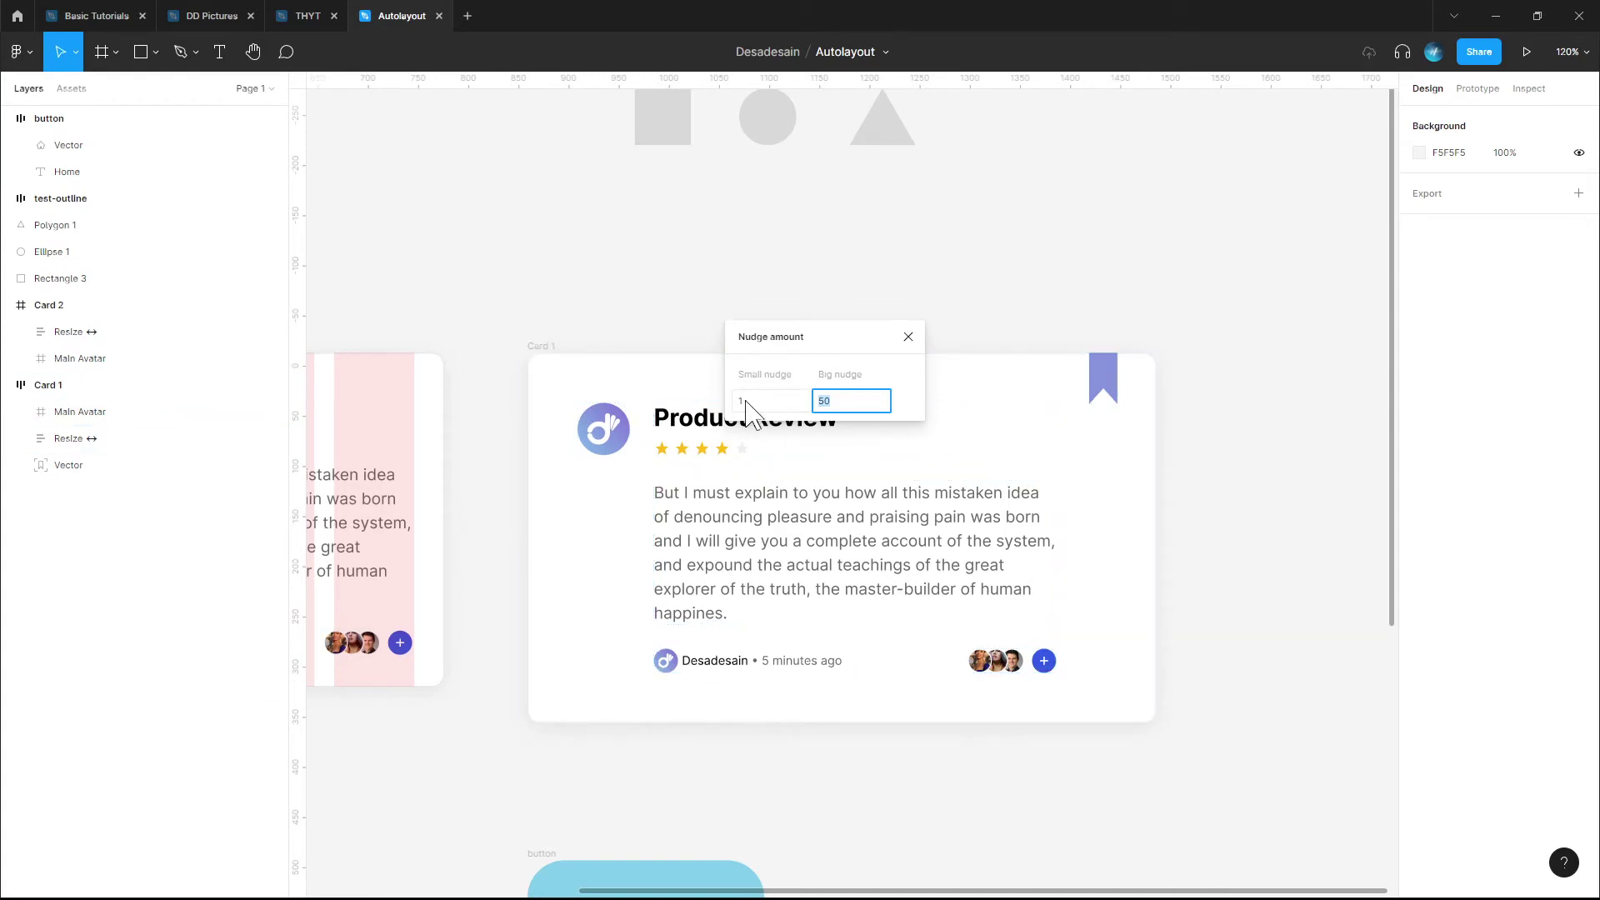
left_click(851, 402)
key("Return")
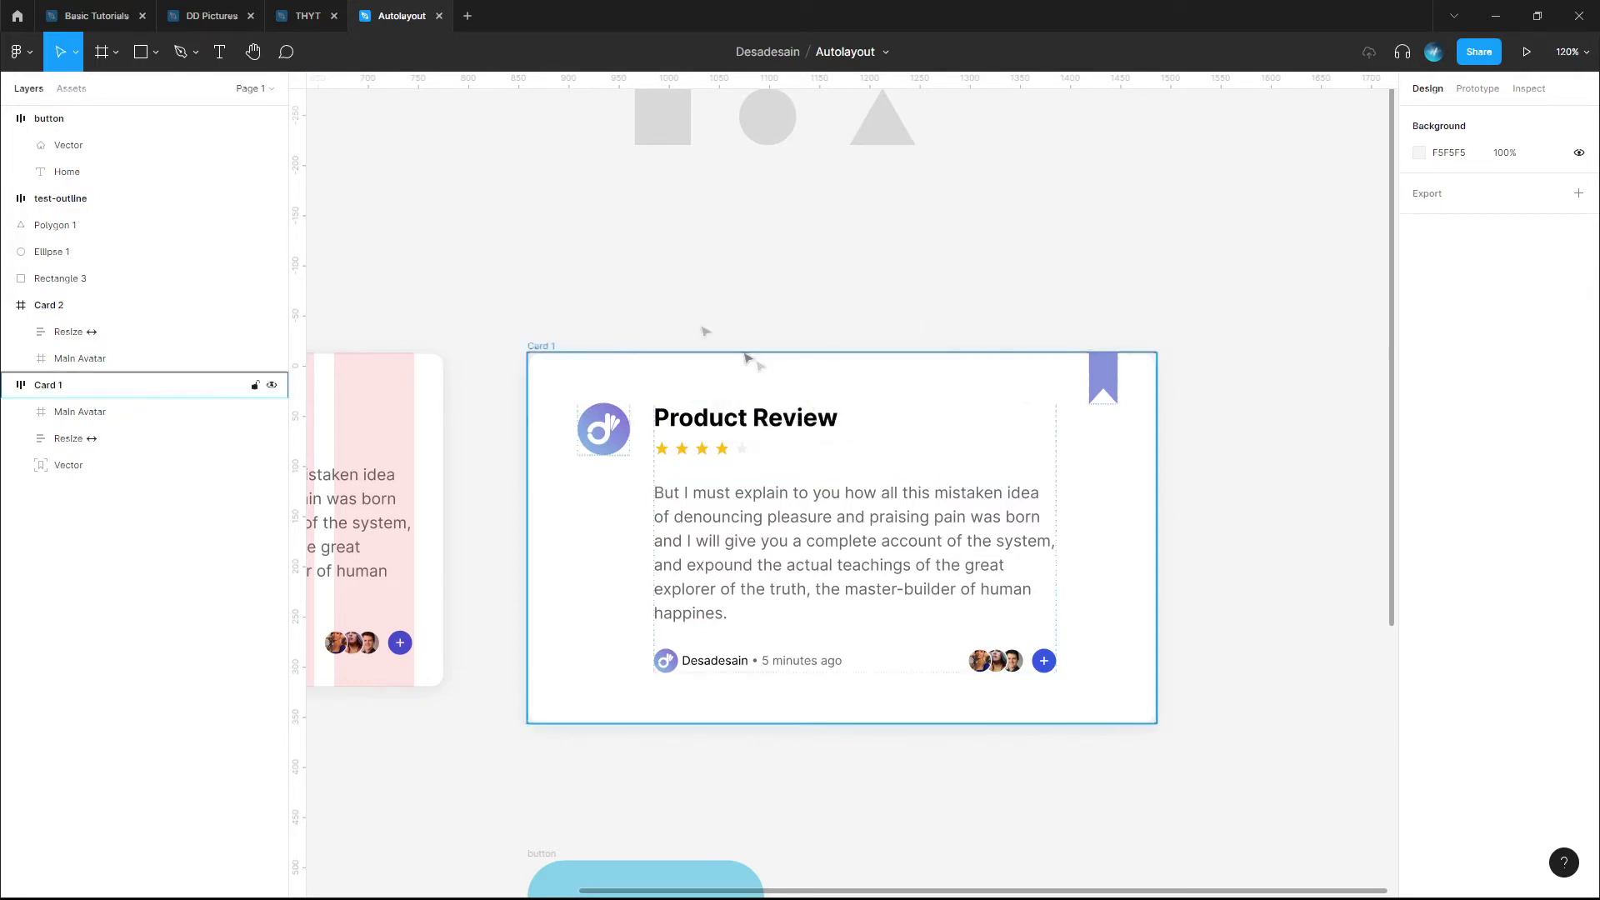
- Reduce Card 1's right auto layout padding to 80 directly on the canvas
left_click(549, 354)
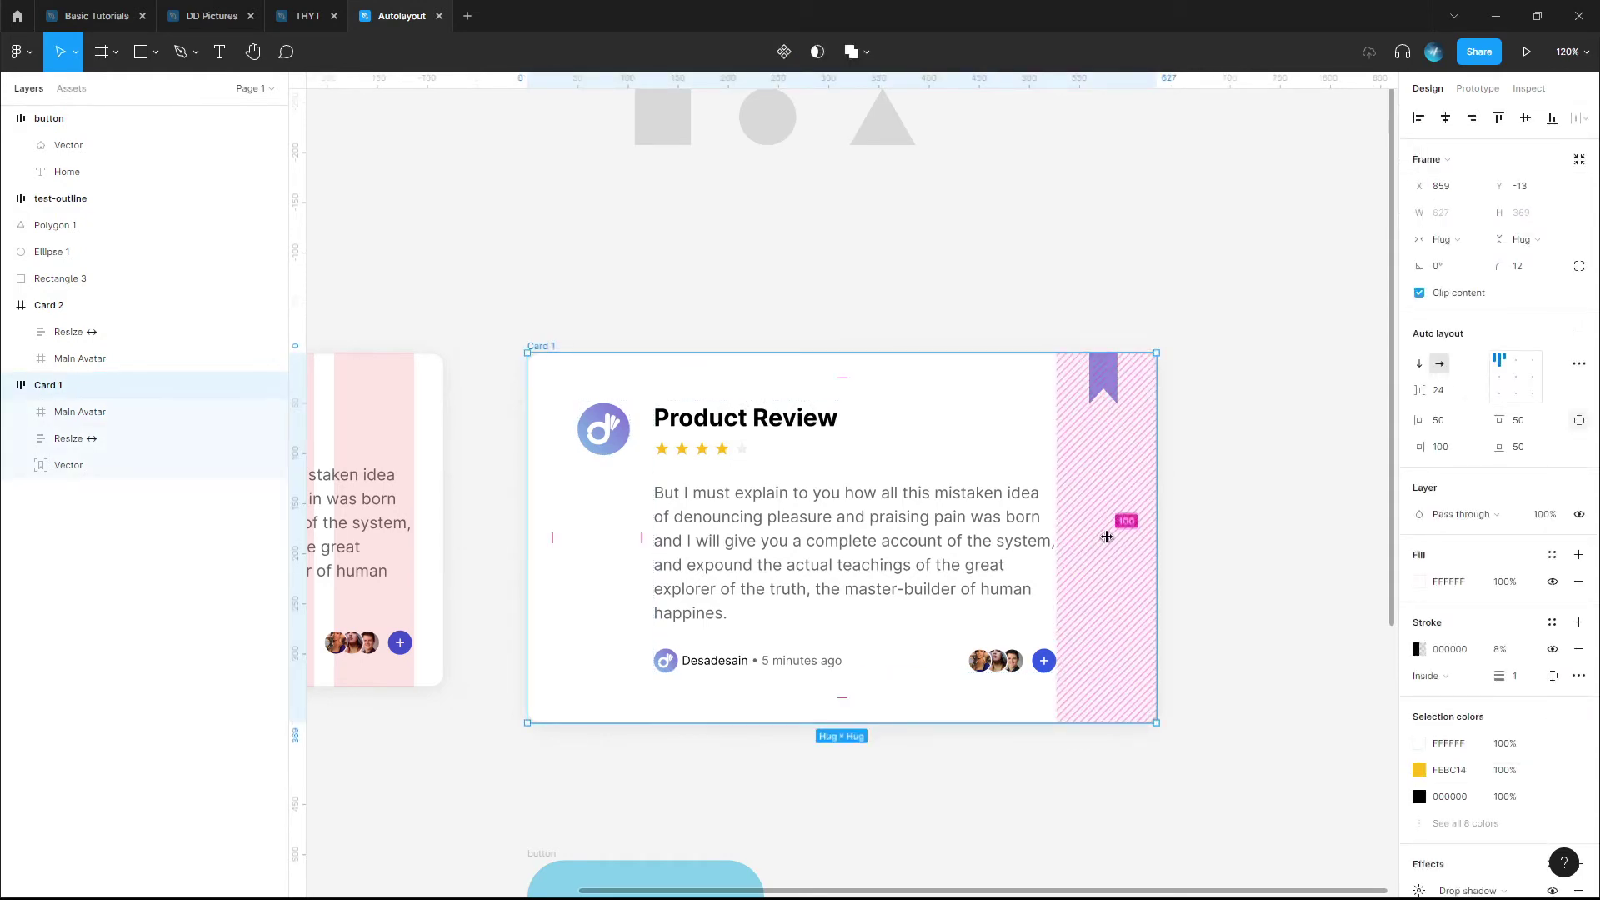
mouse_move(1107, 537)
left_mouse_down()
mouse_move(1191, 538)
mouse_move(1117, 531)
mouse_move(1167, 517)
mouse_move(1089, 518)
left_mouse_up()
left_click(1208, 414)
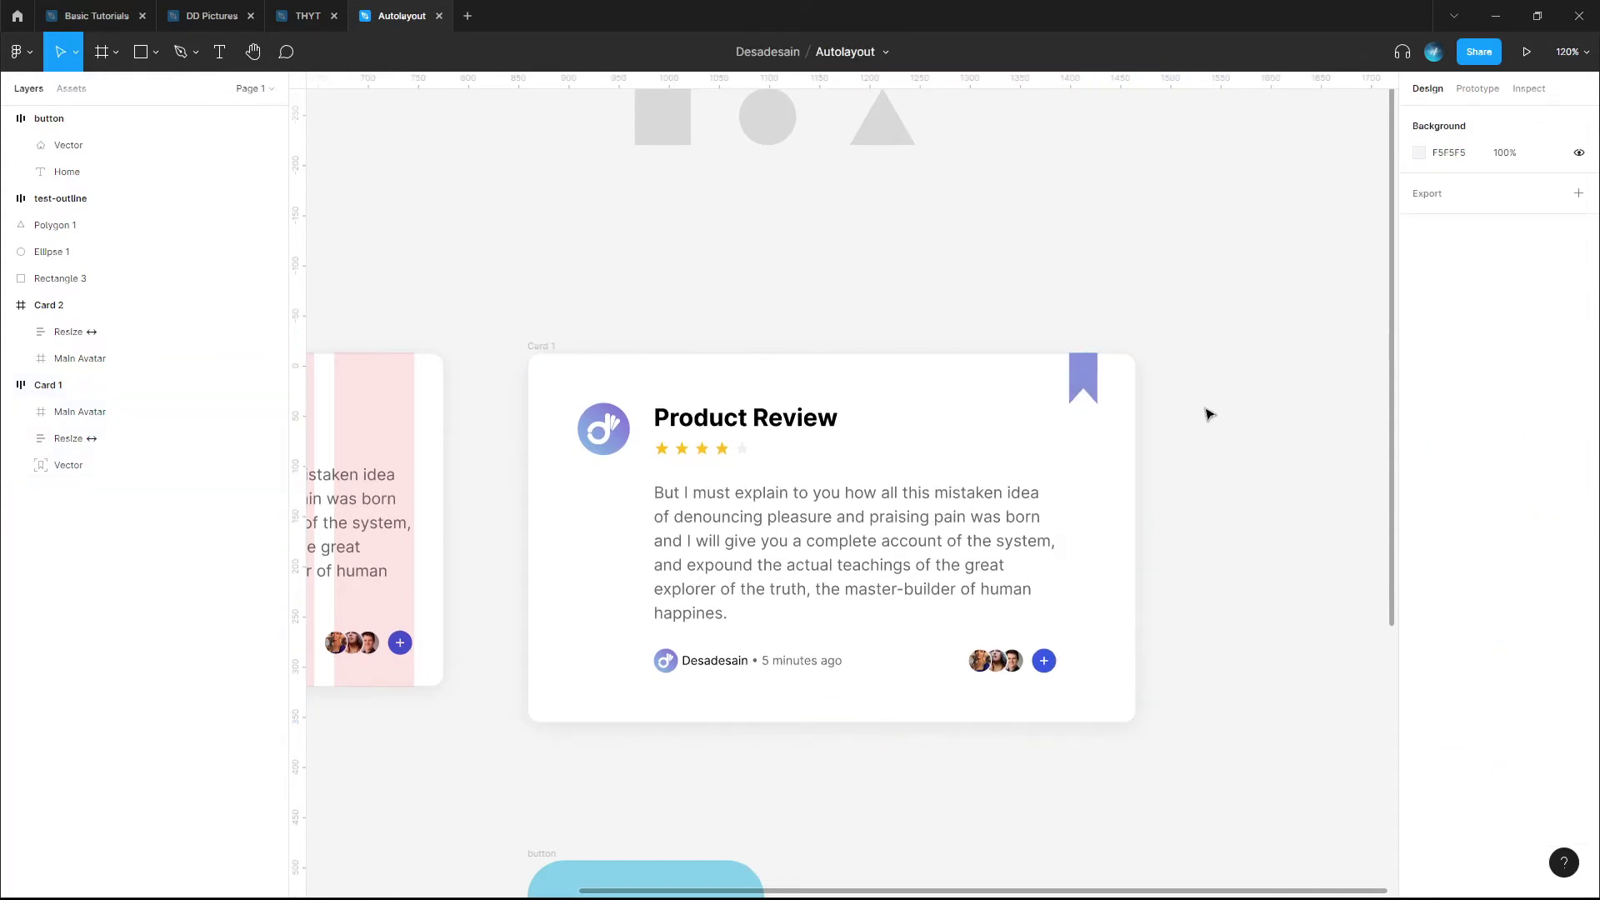
- Set Card 1's left and right paddings together to 105 and its top and bottom paddings together to 69 on the canvas
left_click(538, 346)
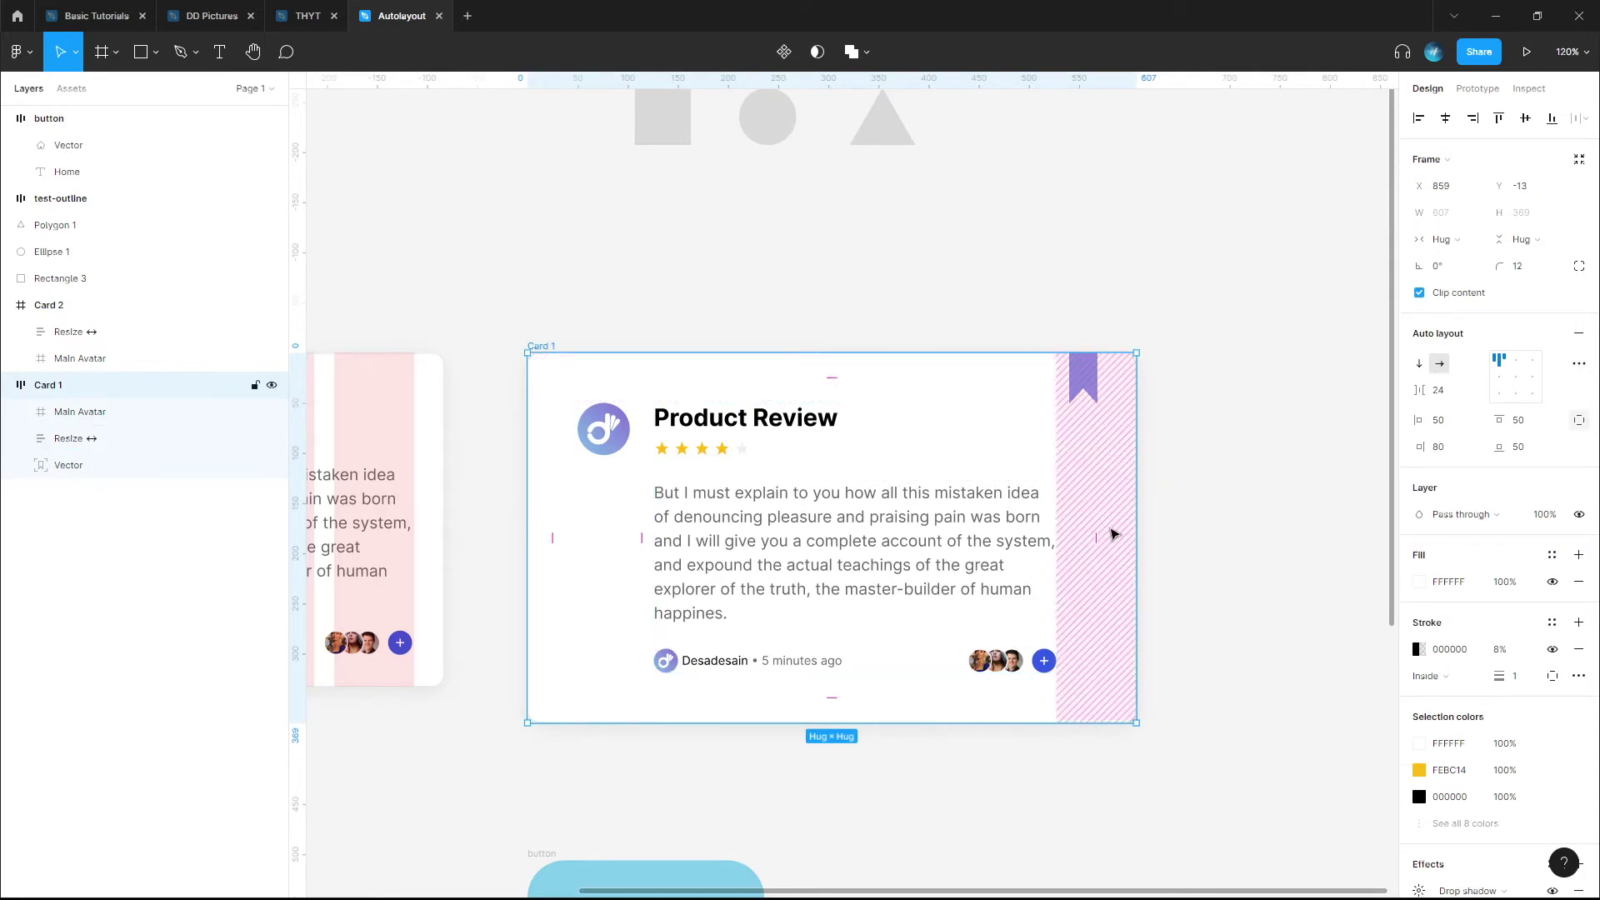
key("alt")
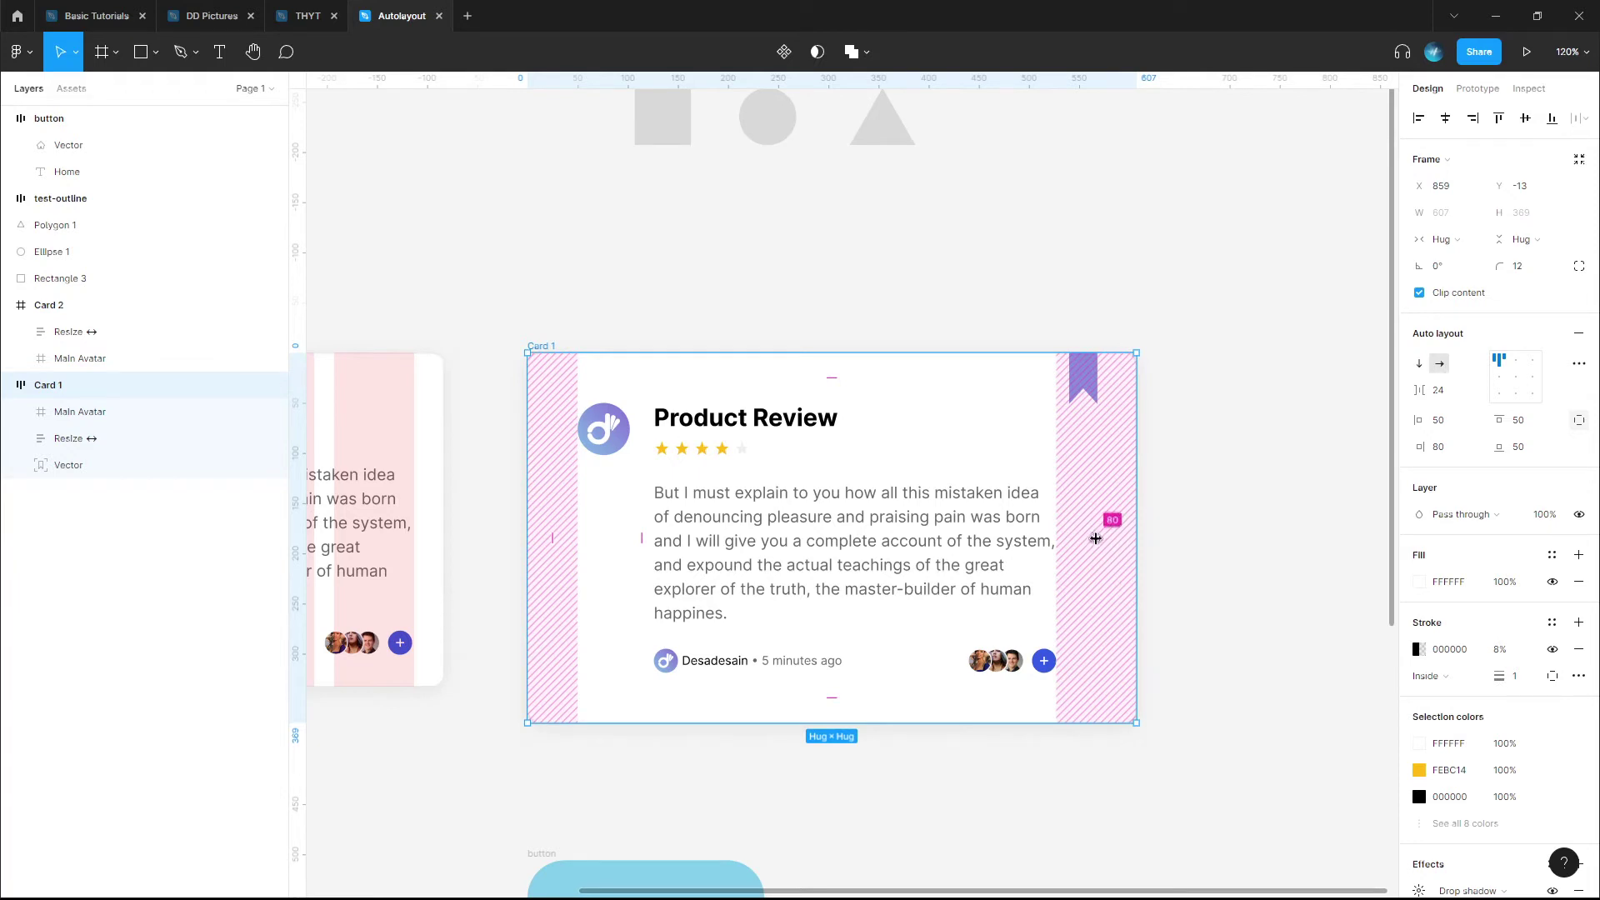
mouse_move(1095, 538)
left_mouse_down()
mouse_move(1210, 547)
mouse_move(1148, 545)
left_mouse_up()
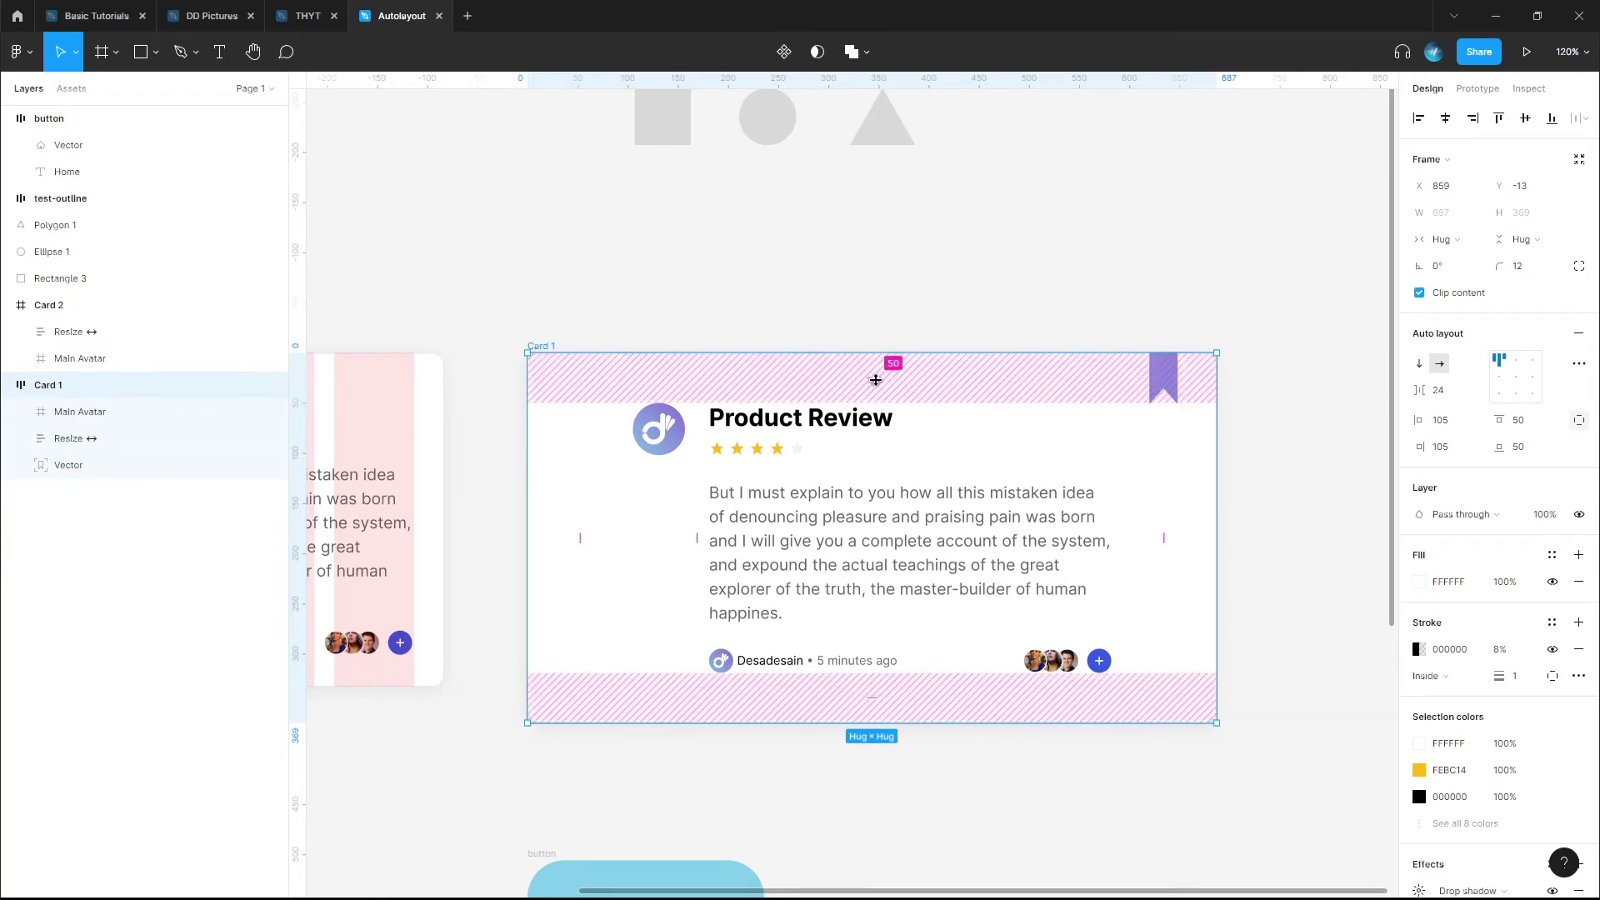
mouse_move(873, 378)
left_mouse_down()
mouse_move(873, 358)
mouse_move(884, 423)
mouse_move(888, 396)
left_mouse_up()
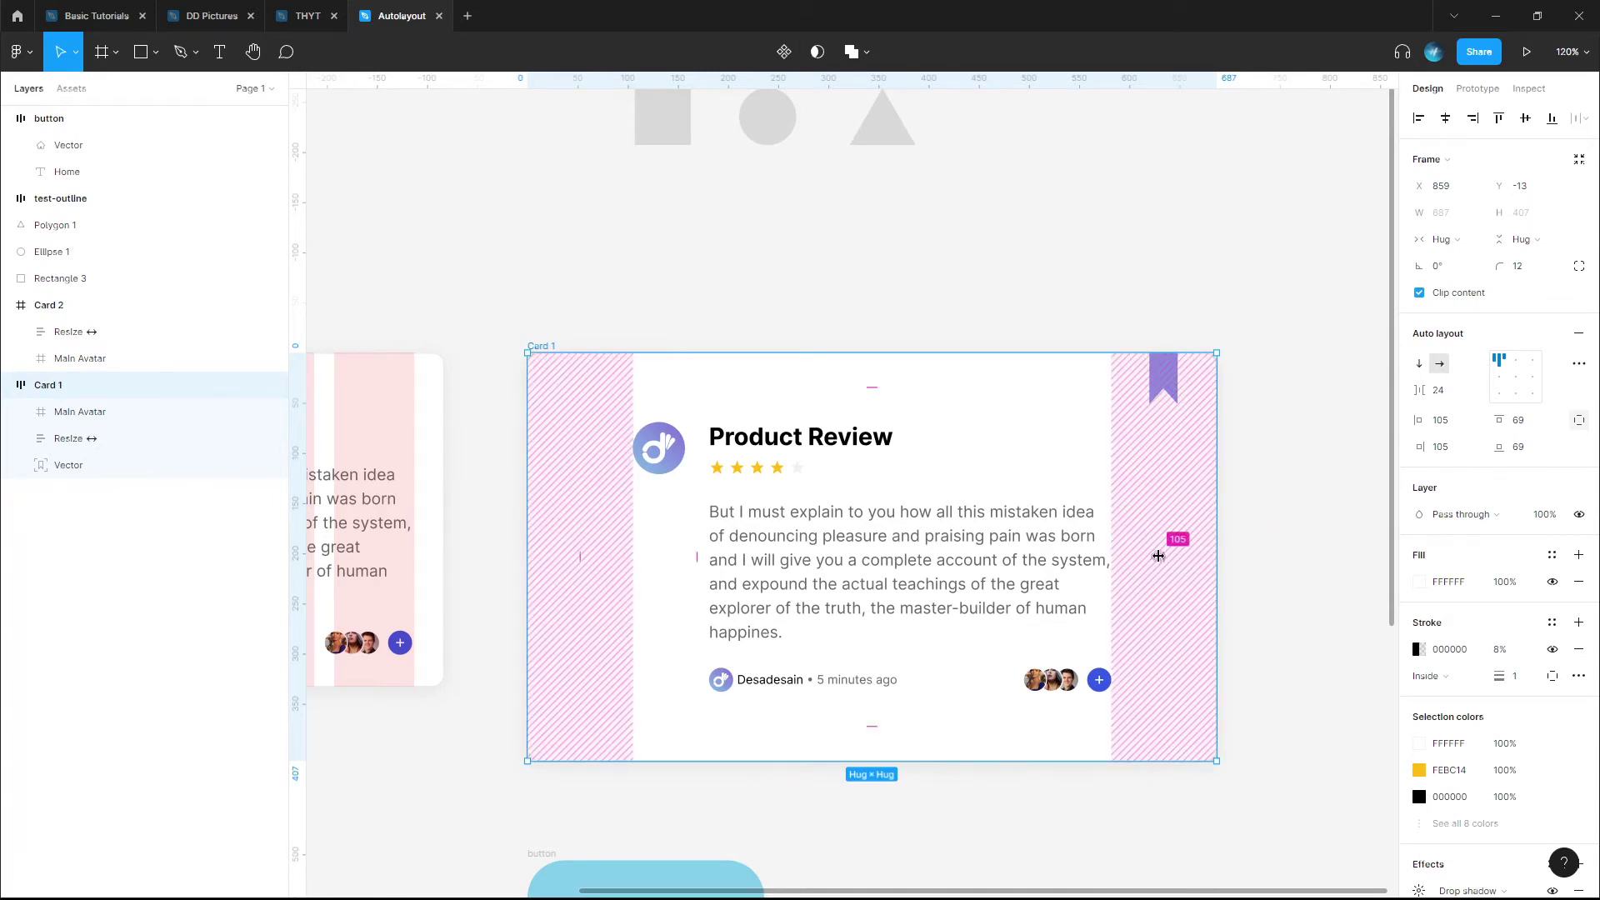
- Change all four of Card 1's paddings at once to 53 on the canvas
key("shift")
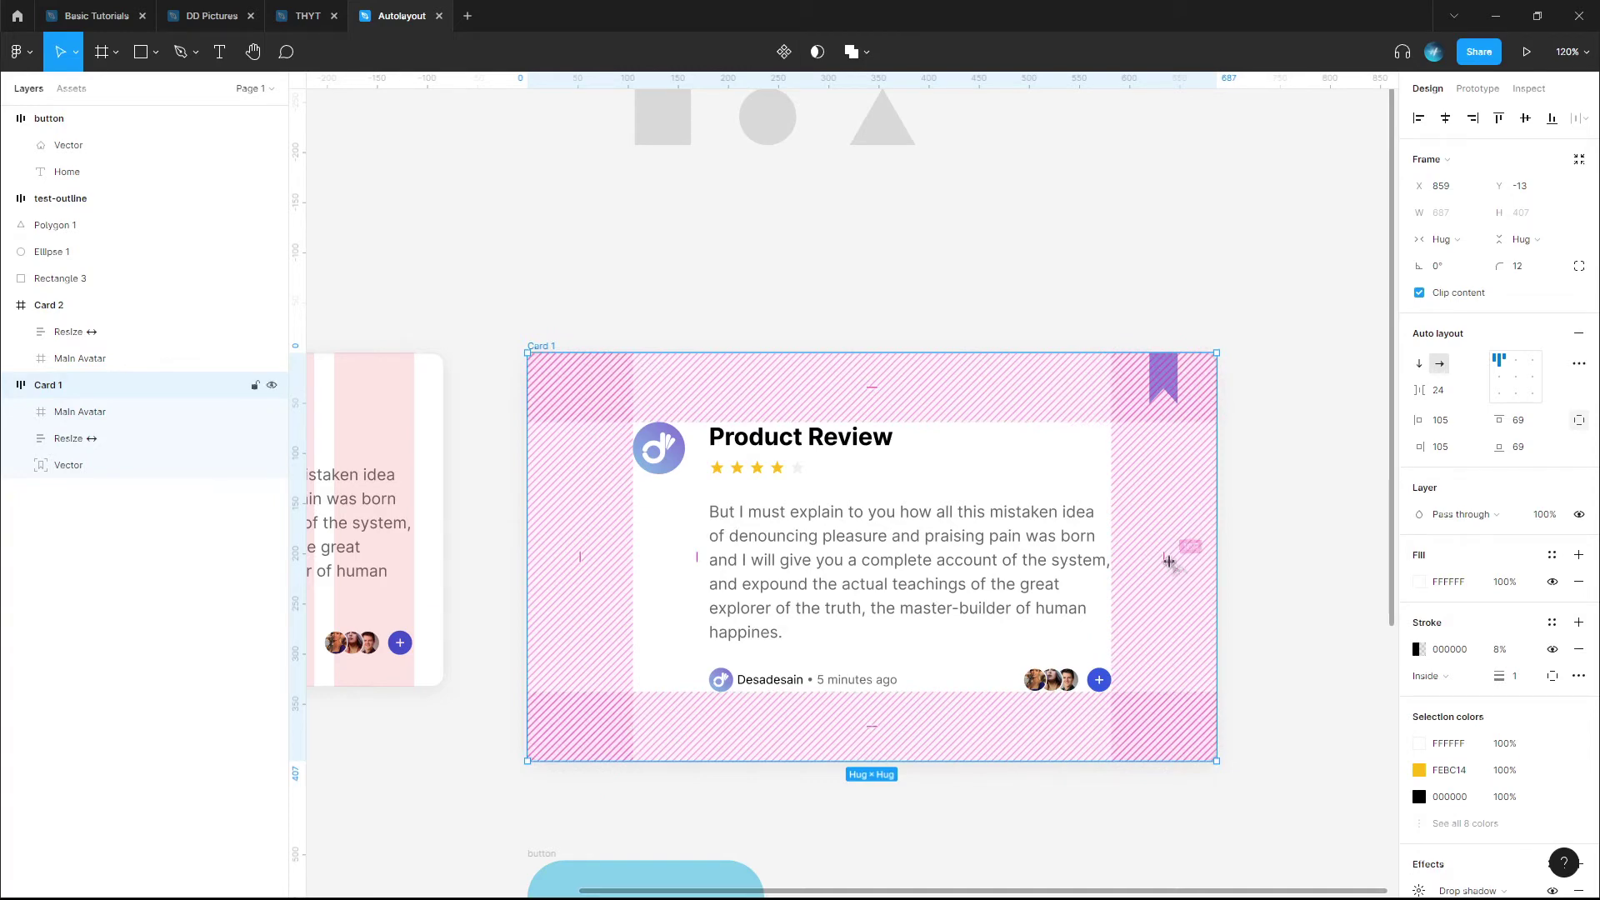
left_click_drag(1165, 556, 1132, 546)
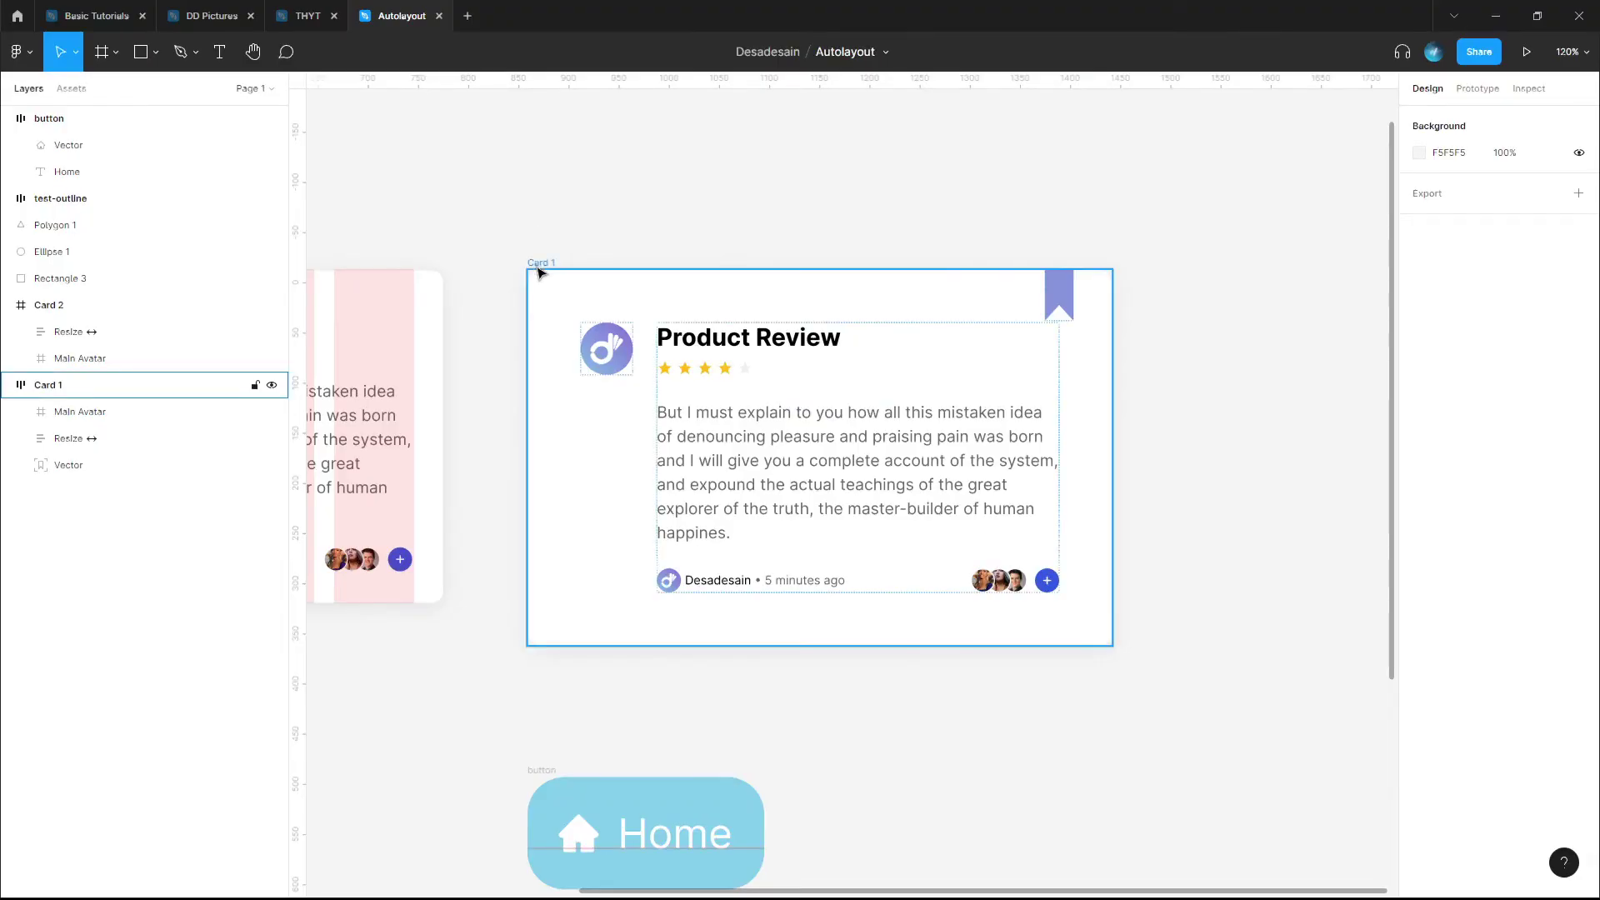
- Select Card 1 and split its horizontal and vertical padding settings into individual values for each side
left_click(537, 265)
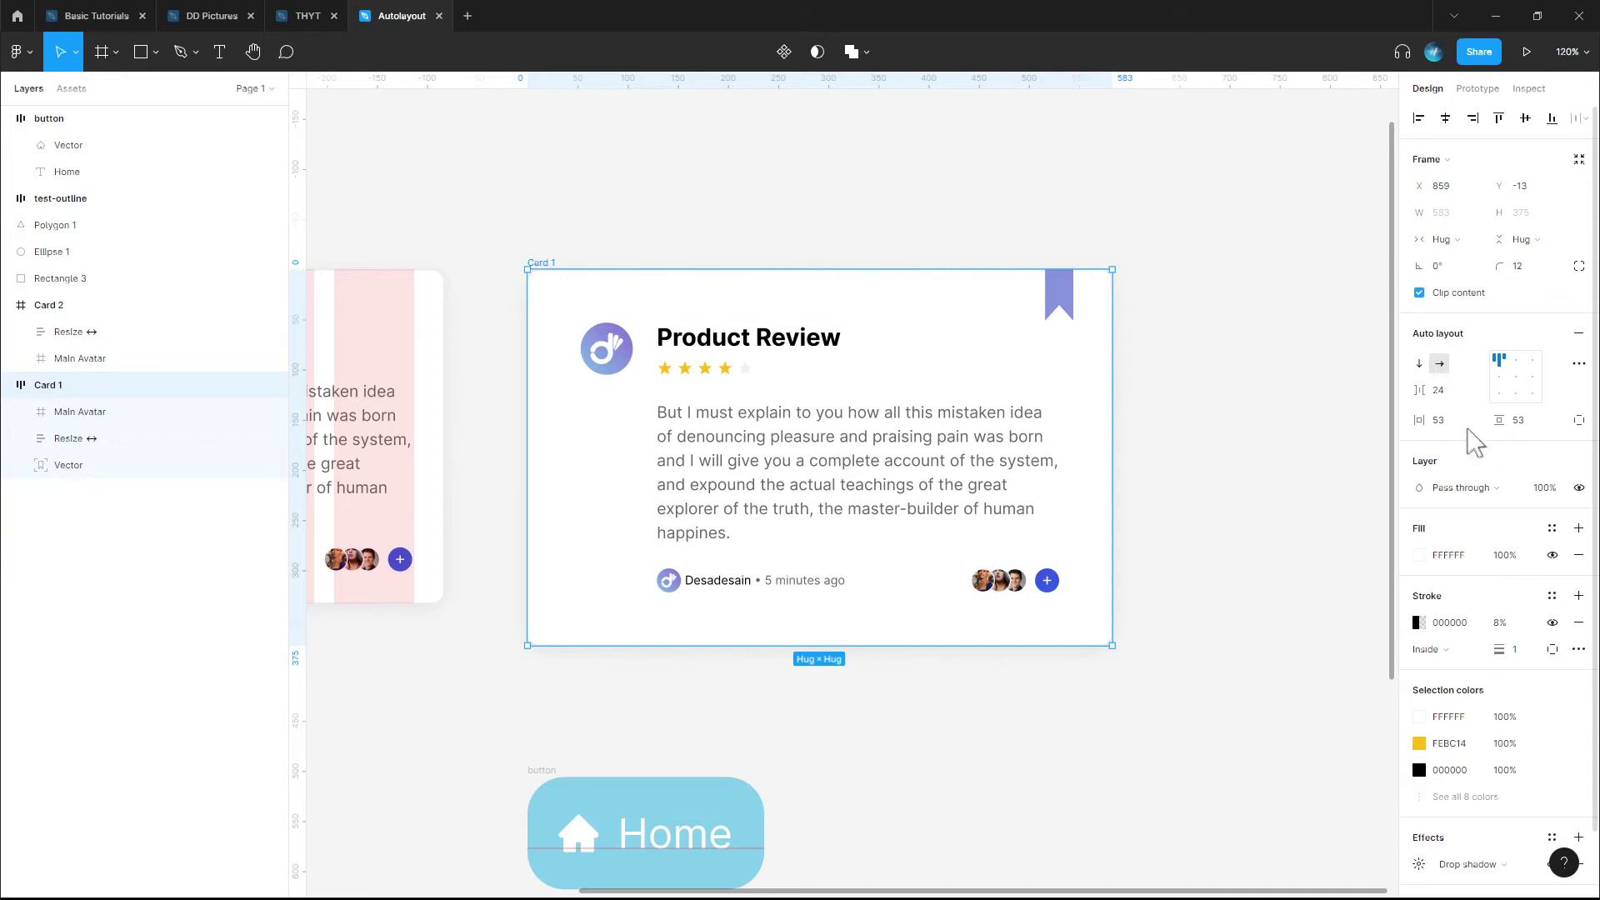
mouse_move(1448, 428)
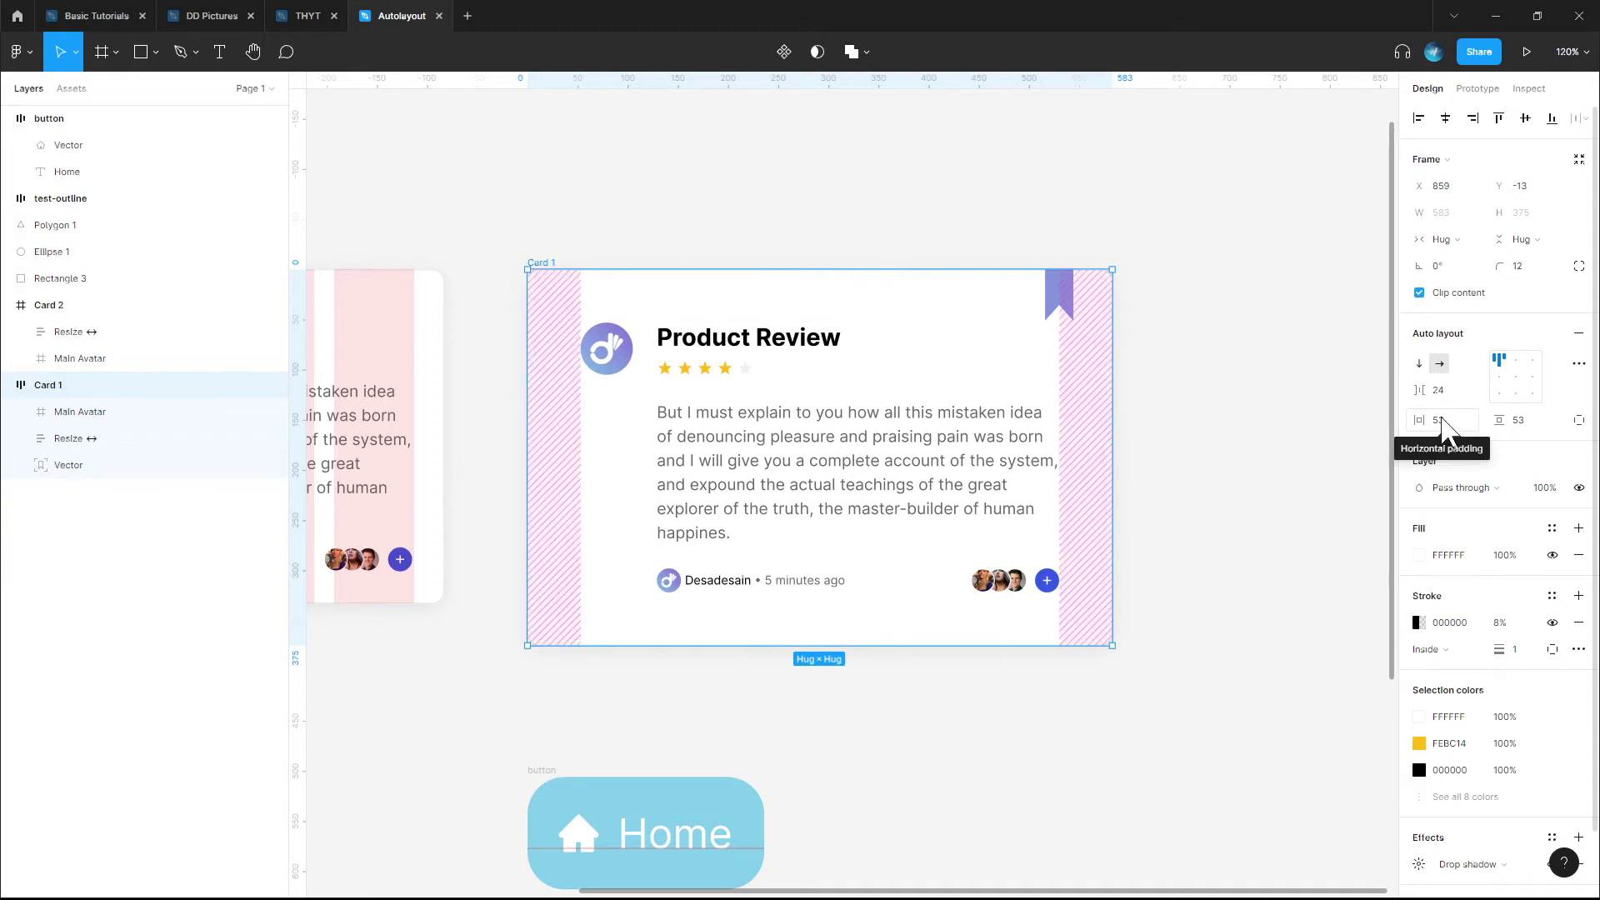
mouse_move(1509, 421)
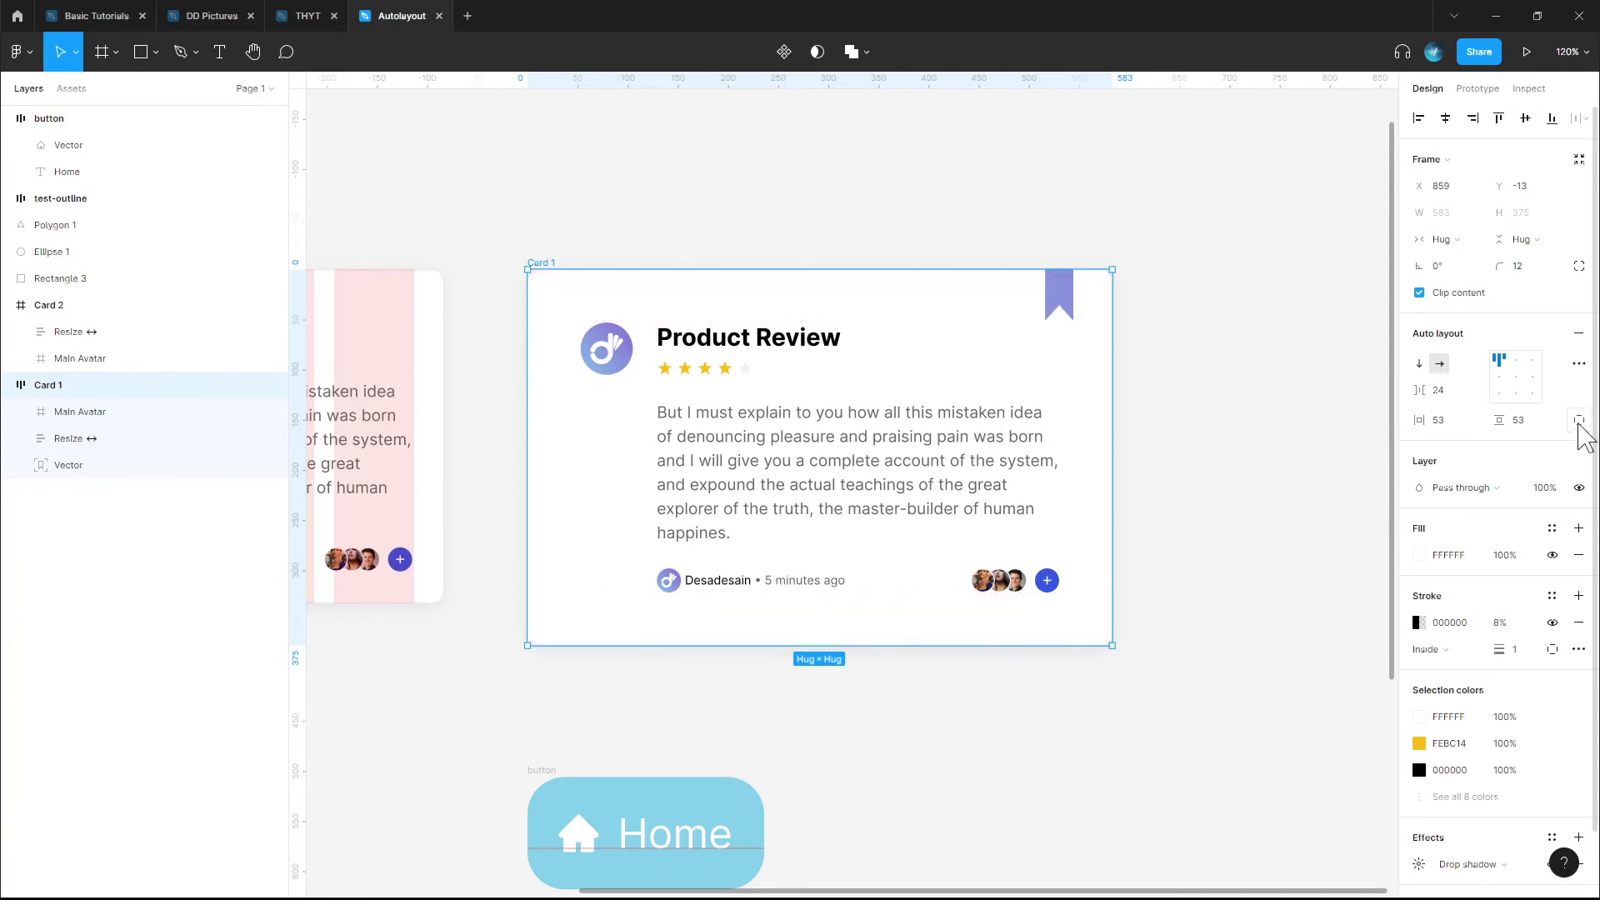
left_click(1579, 421)
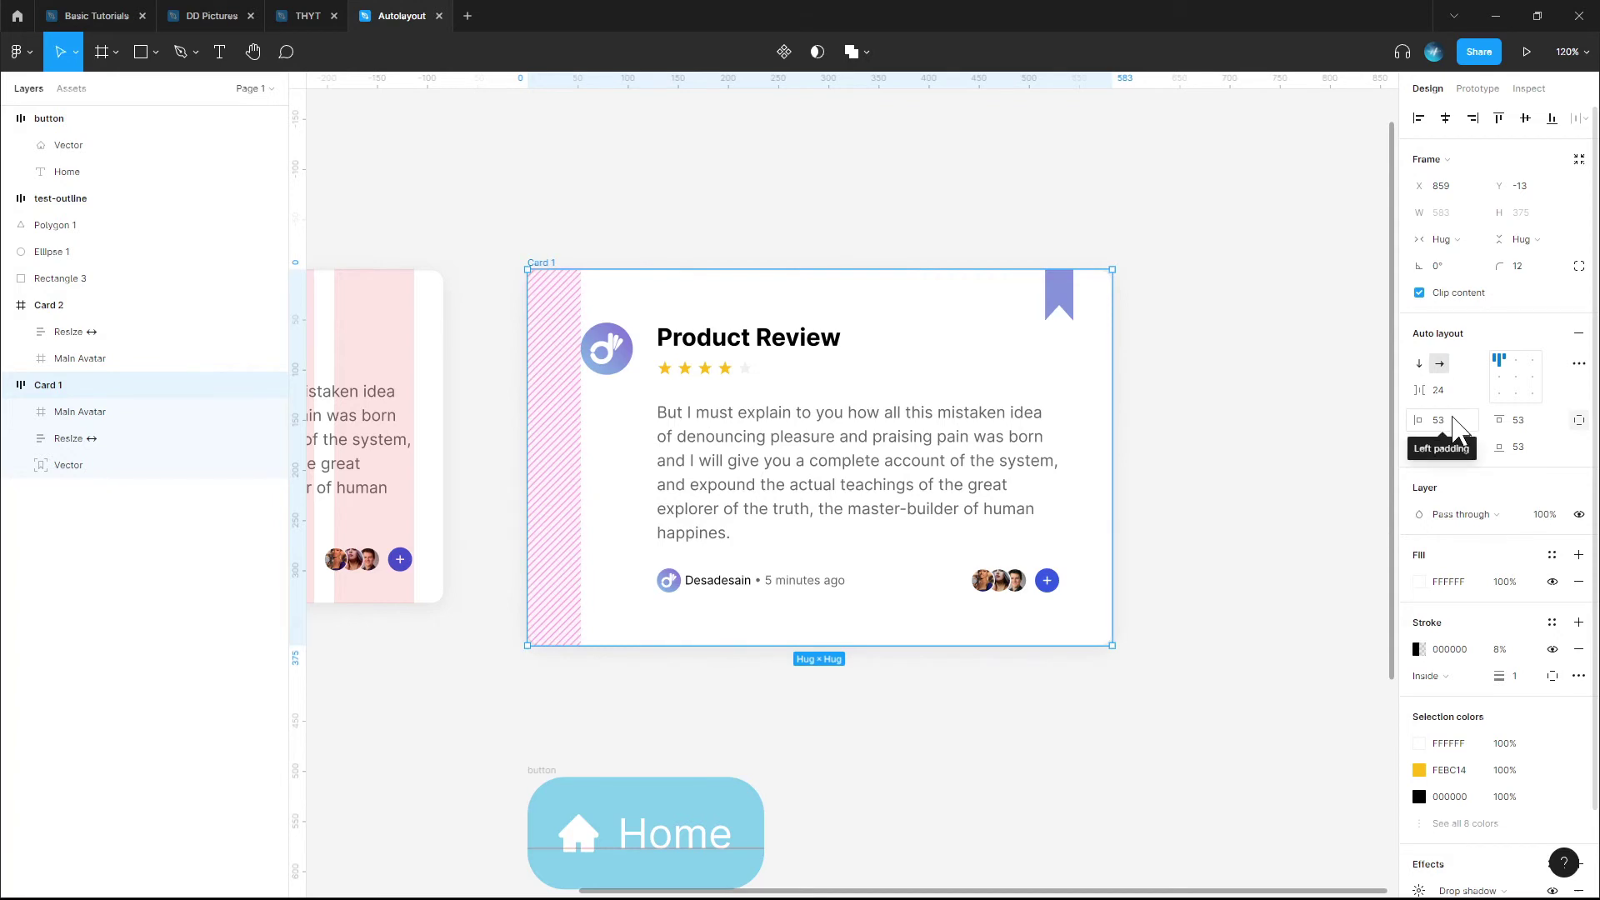
- Enter all of Card 1's paddings as one combined list, 20,40,60,80
left_click(1453, 423)
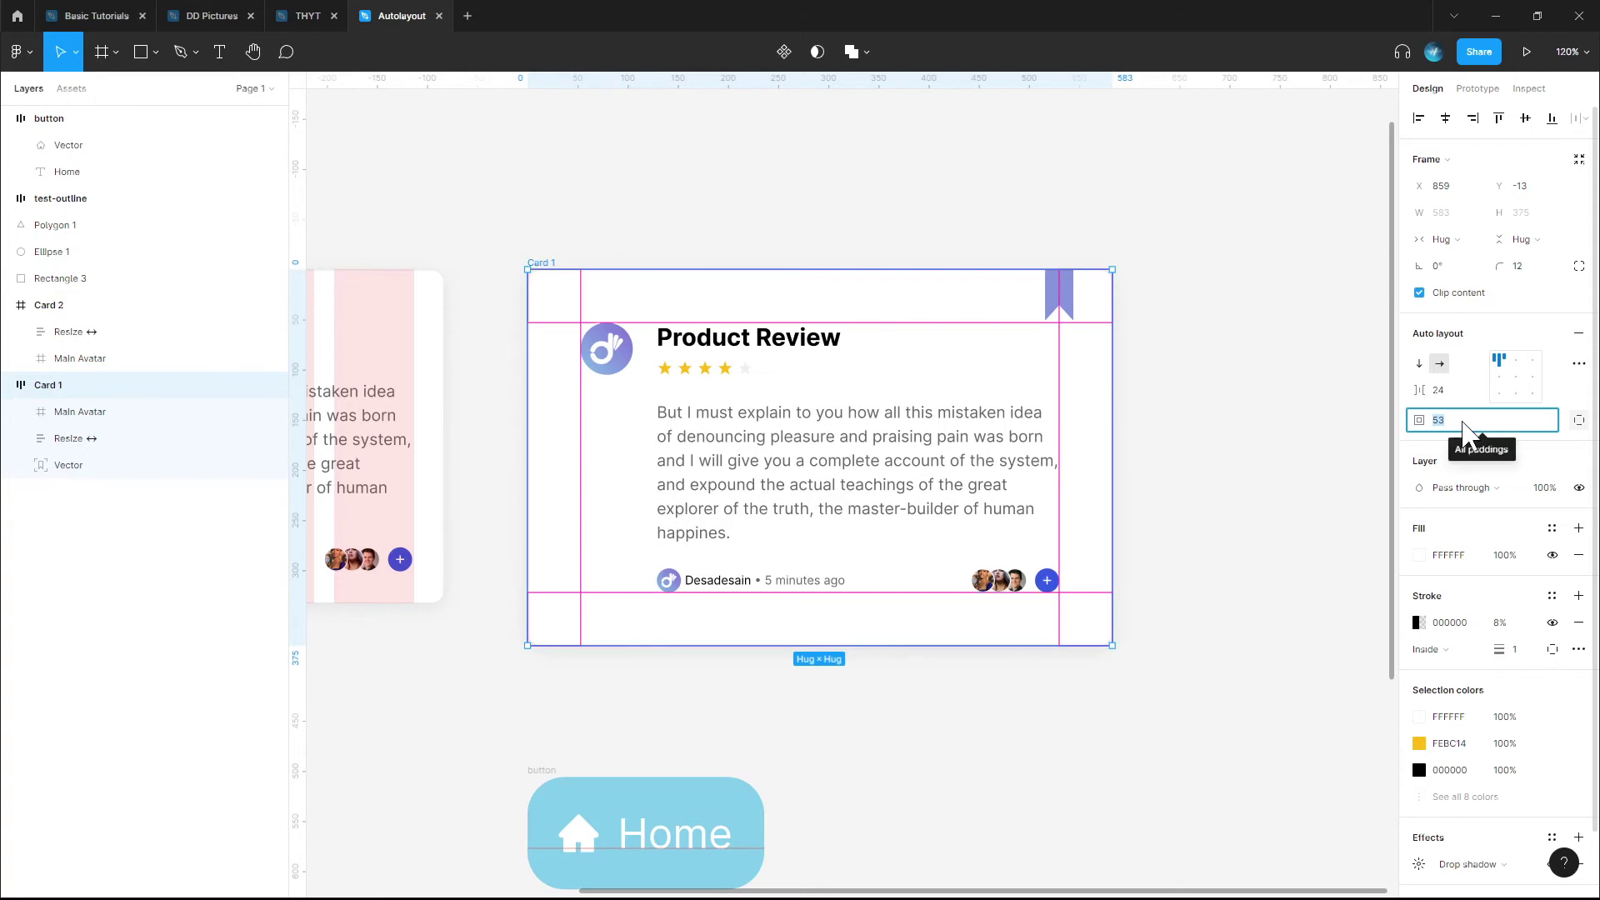
left_click(1465, 428)
key("BackSpace")
type("20")
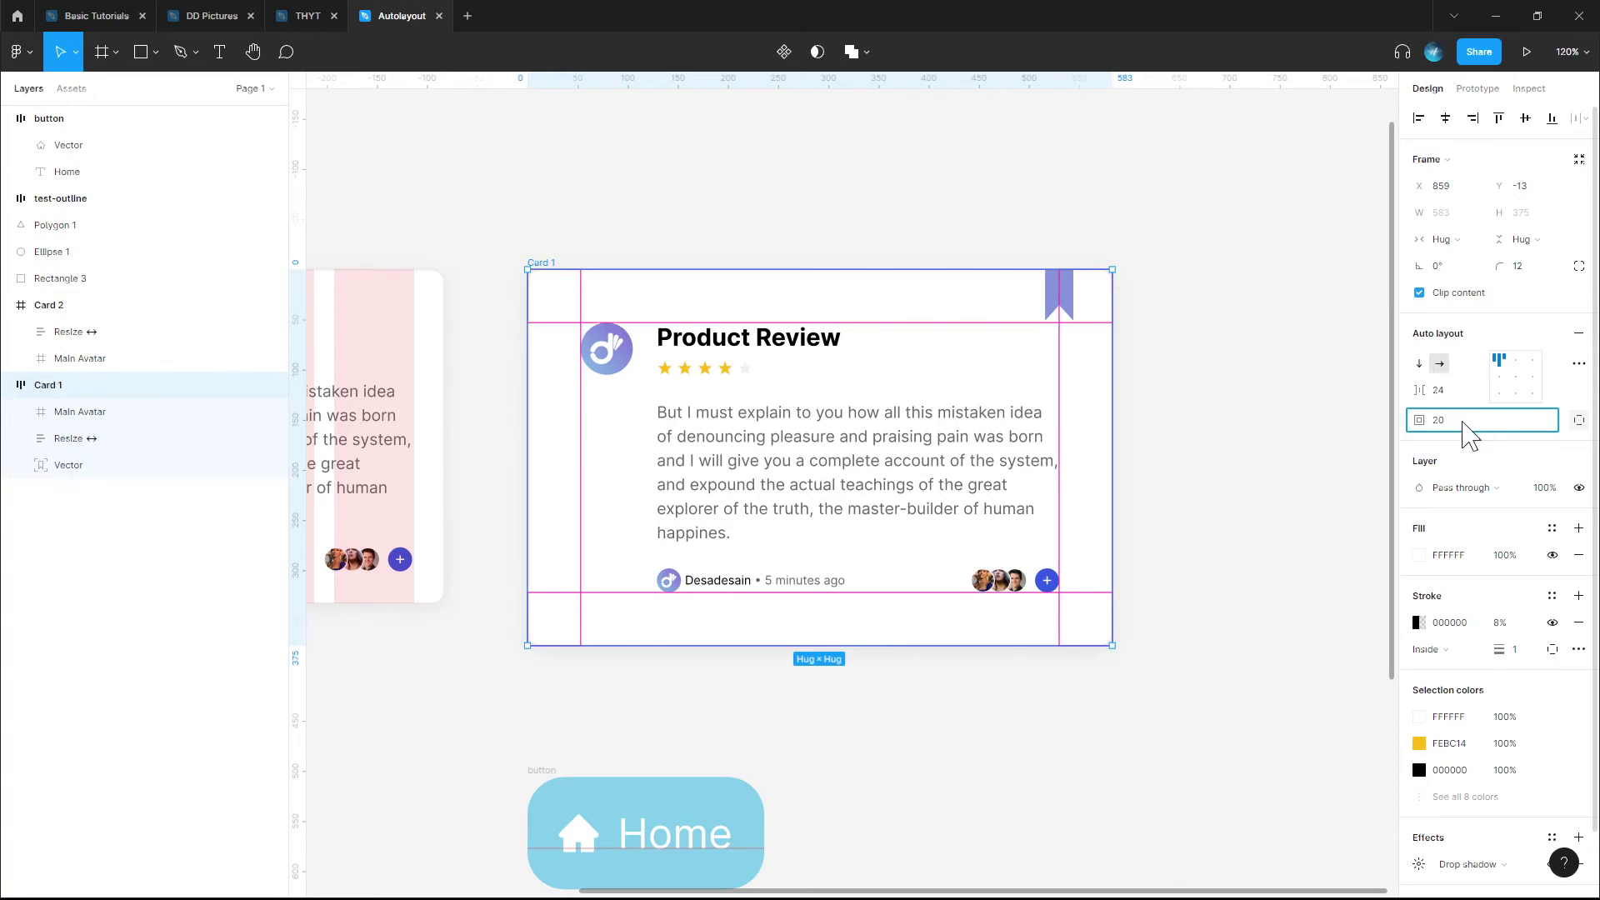
type(",40,60,80")
key("Return")
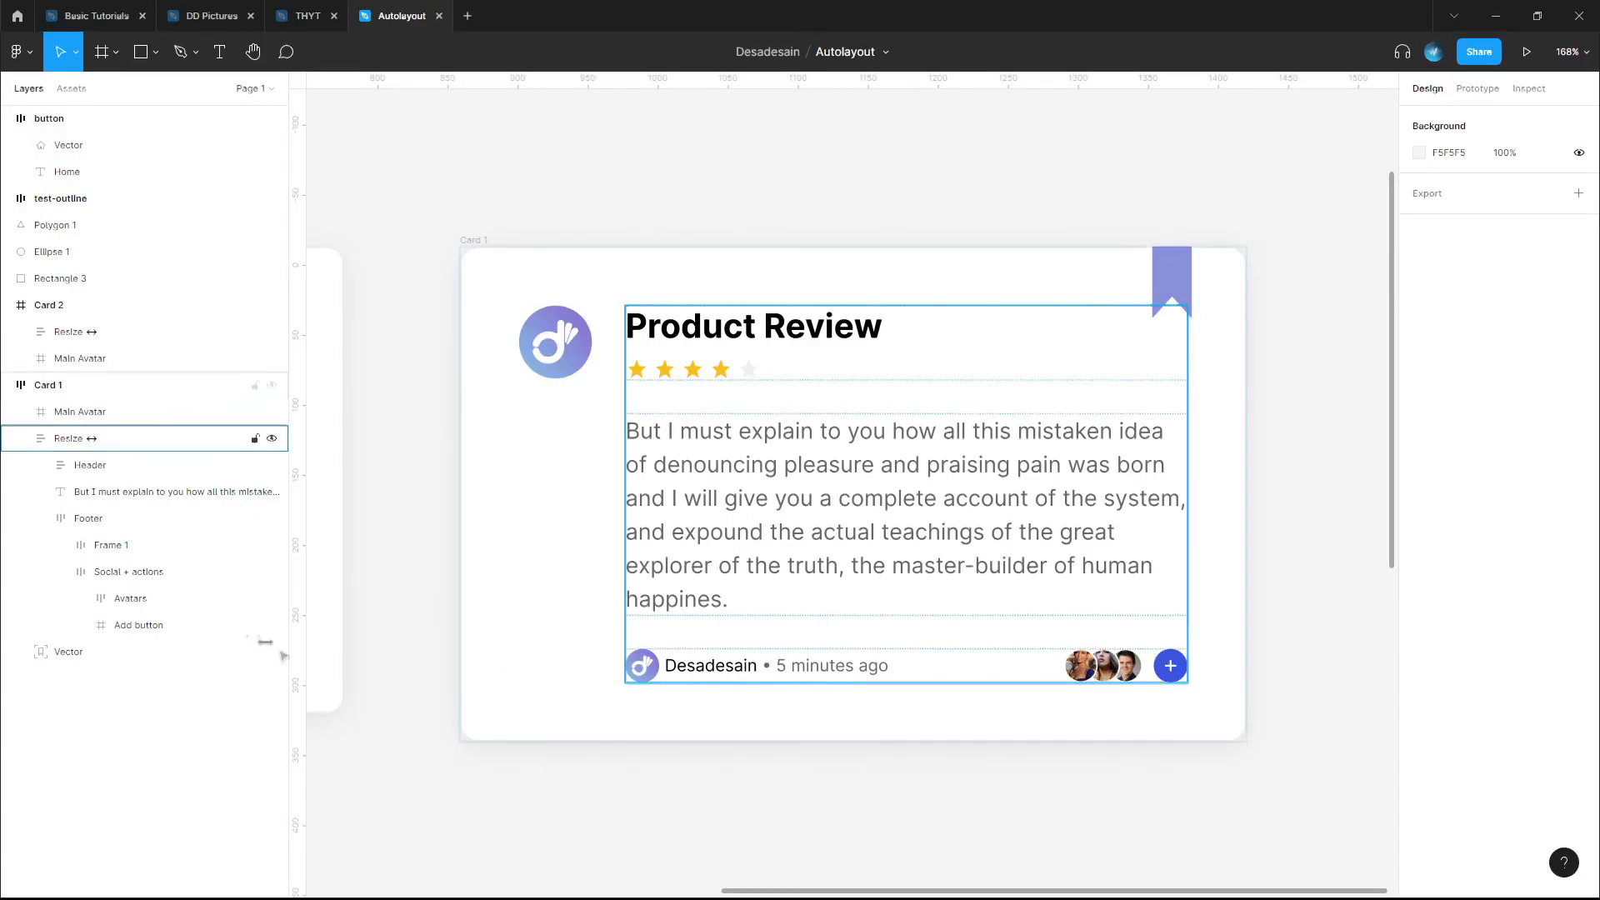
- Set the canvas stacking of the Avatars frame in Card 1's footer to Last on top
left_click(171, 600)
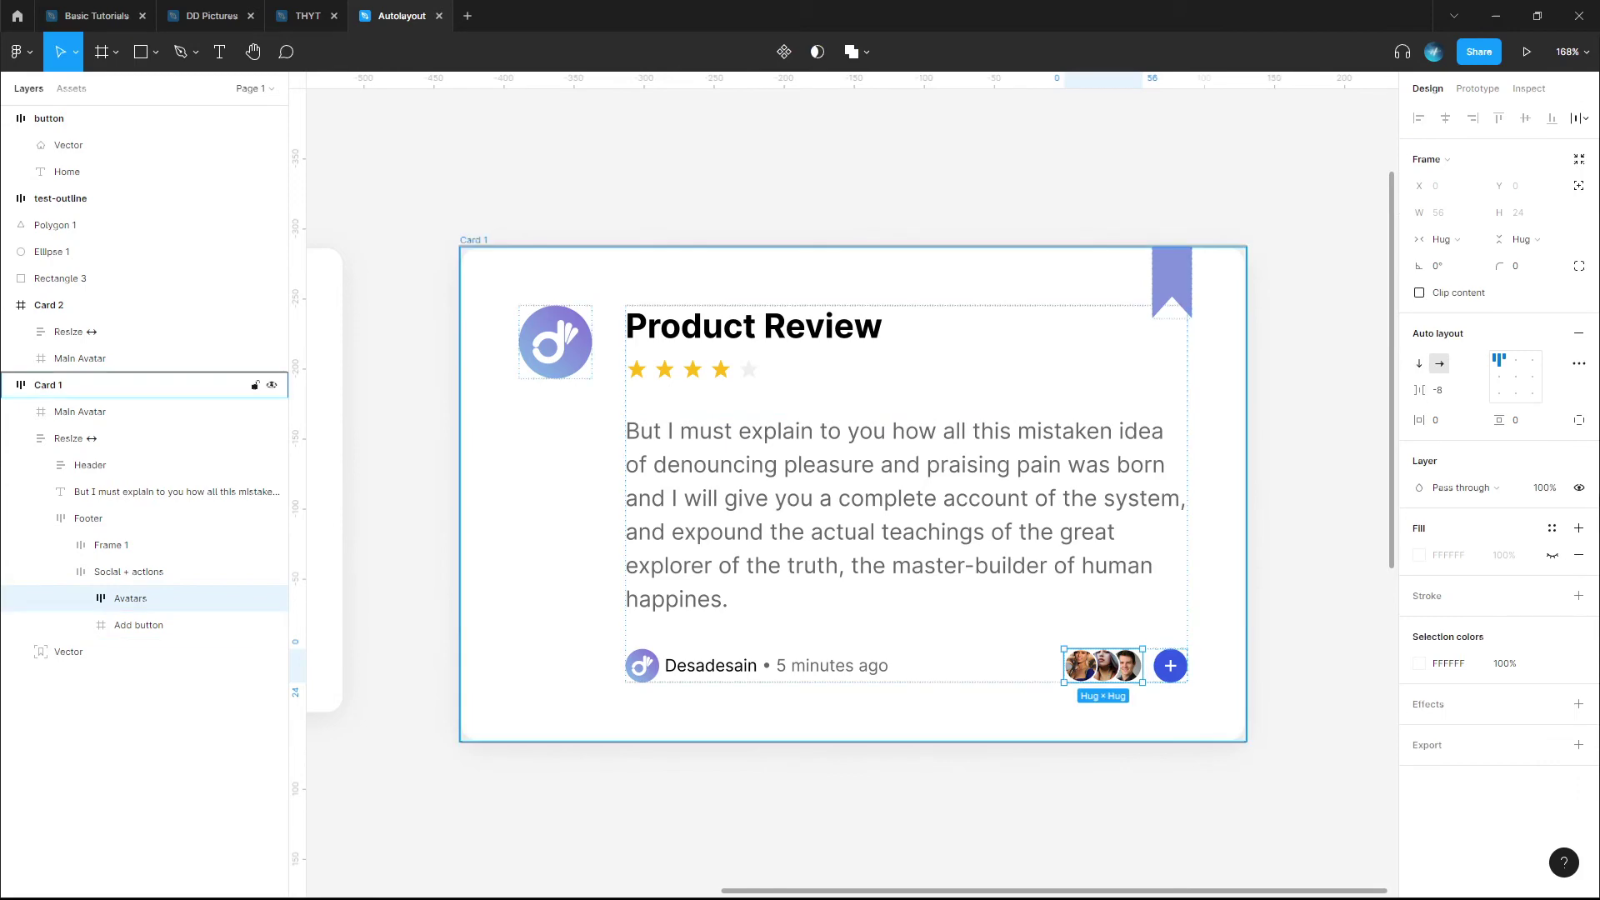
scroll(1146, 708, "up", 5)
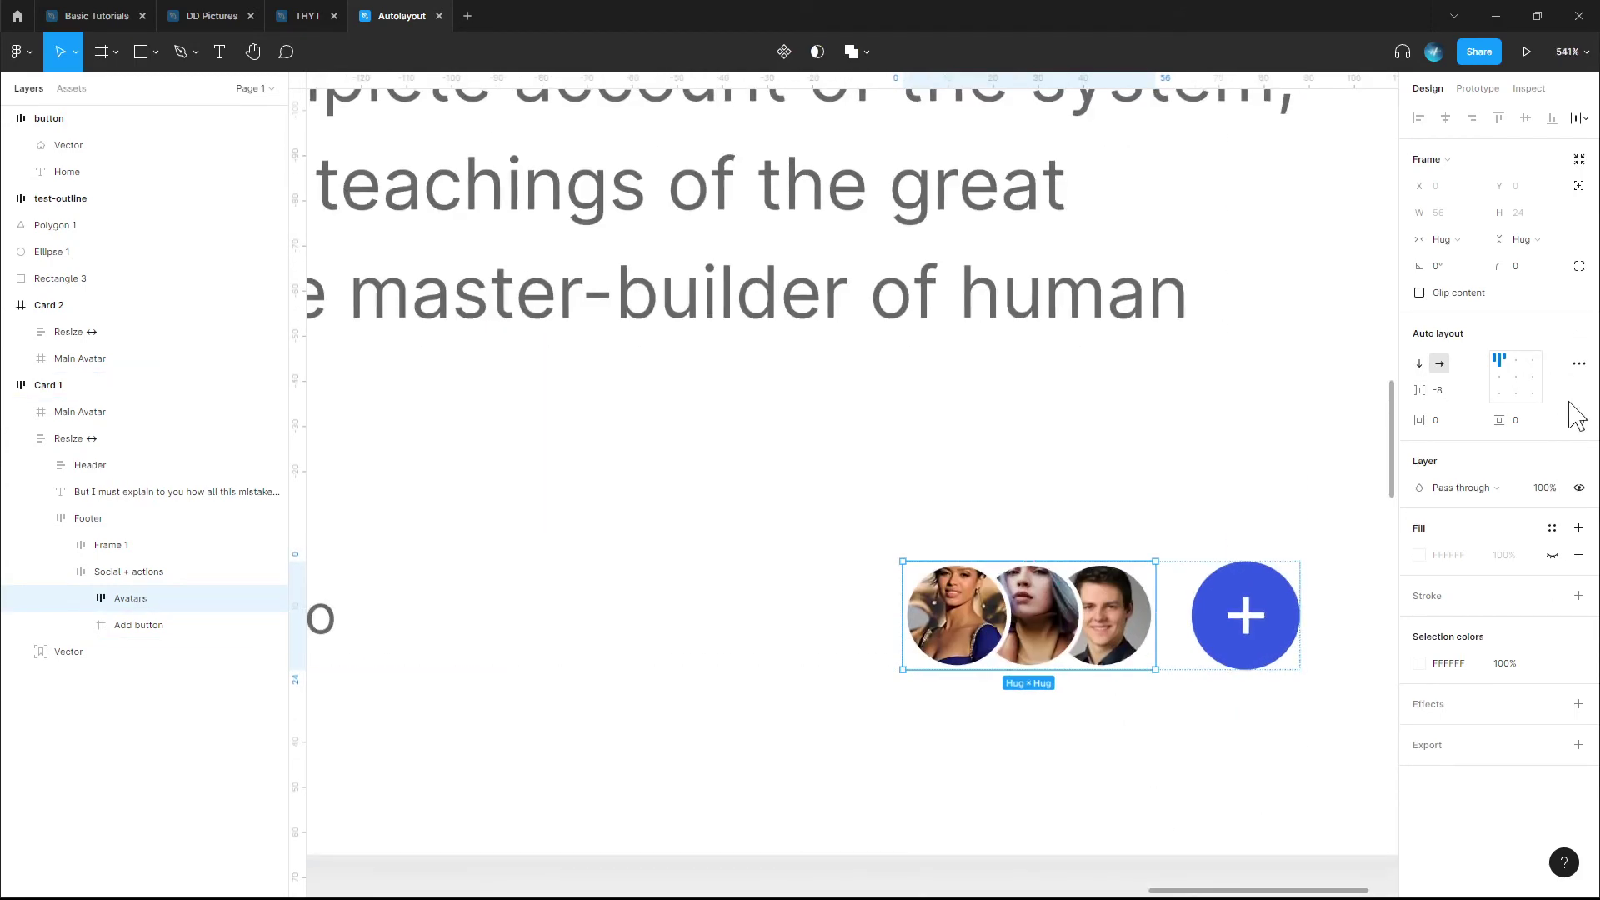
left_click(1577, 366)
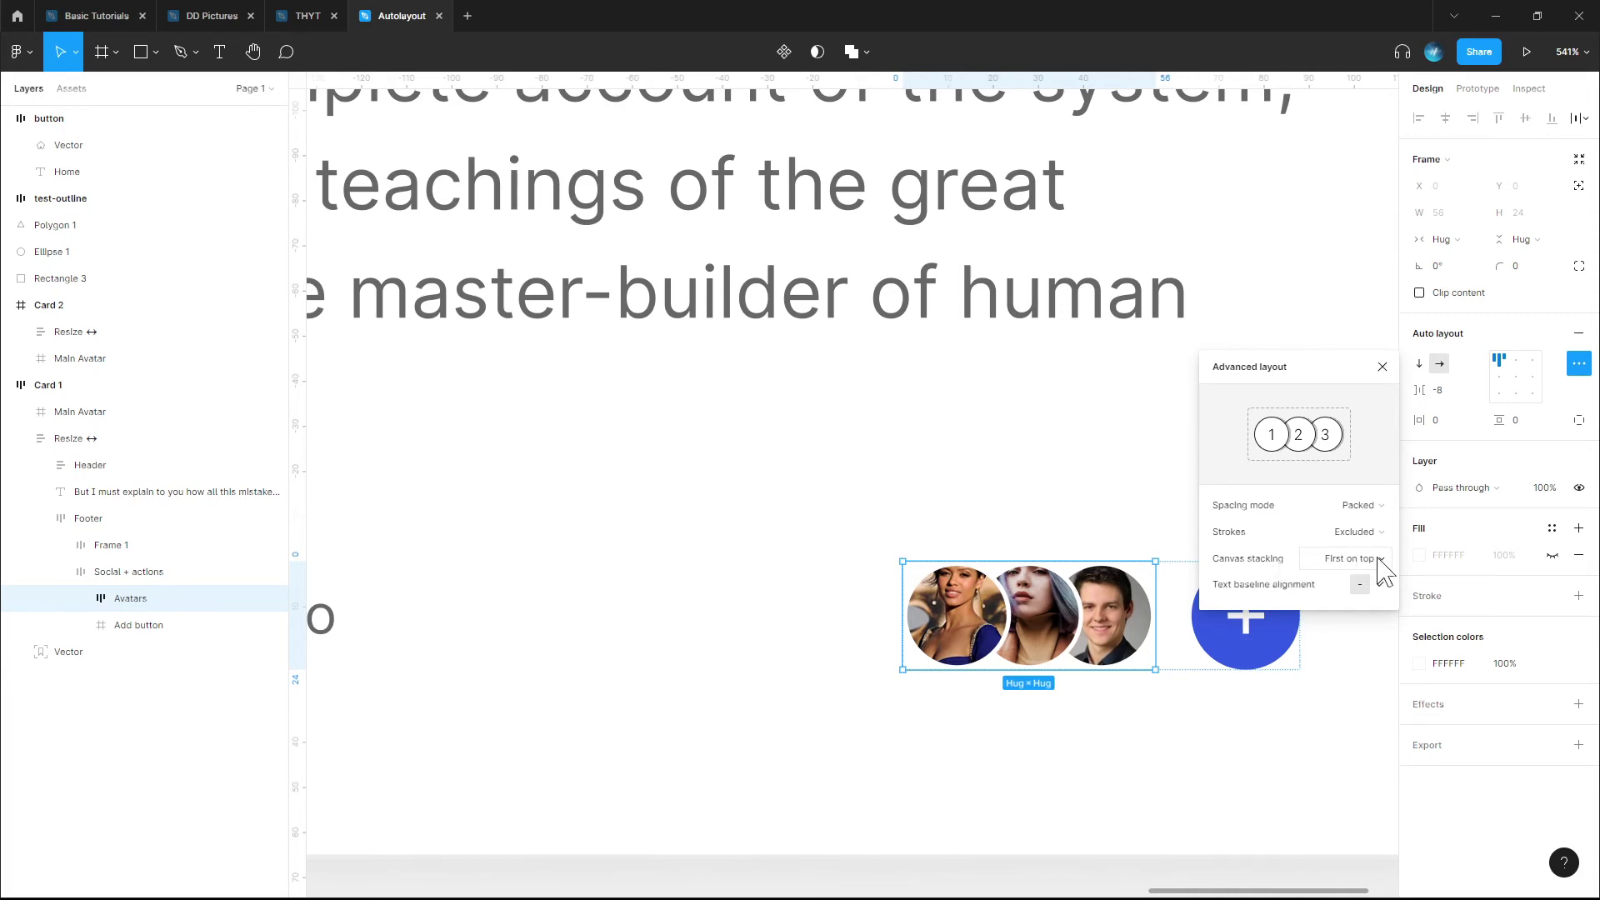
left_click(1379, 560)
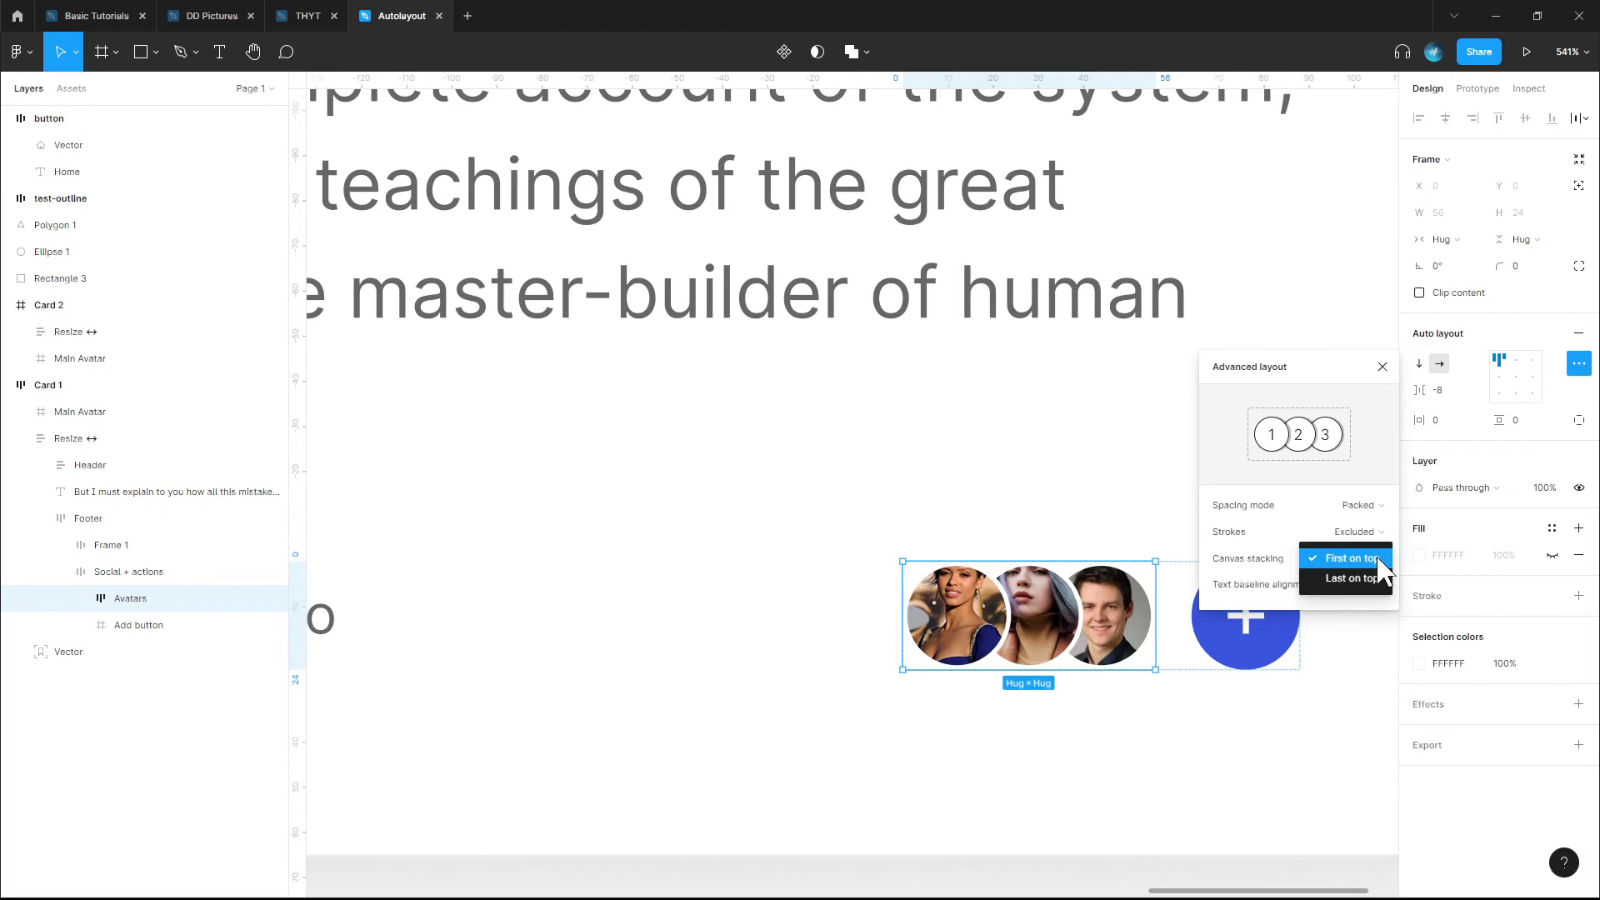
left_click(1370, 581)
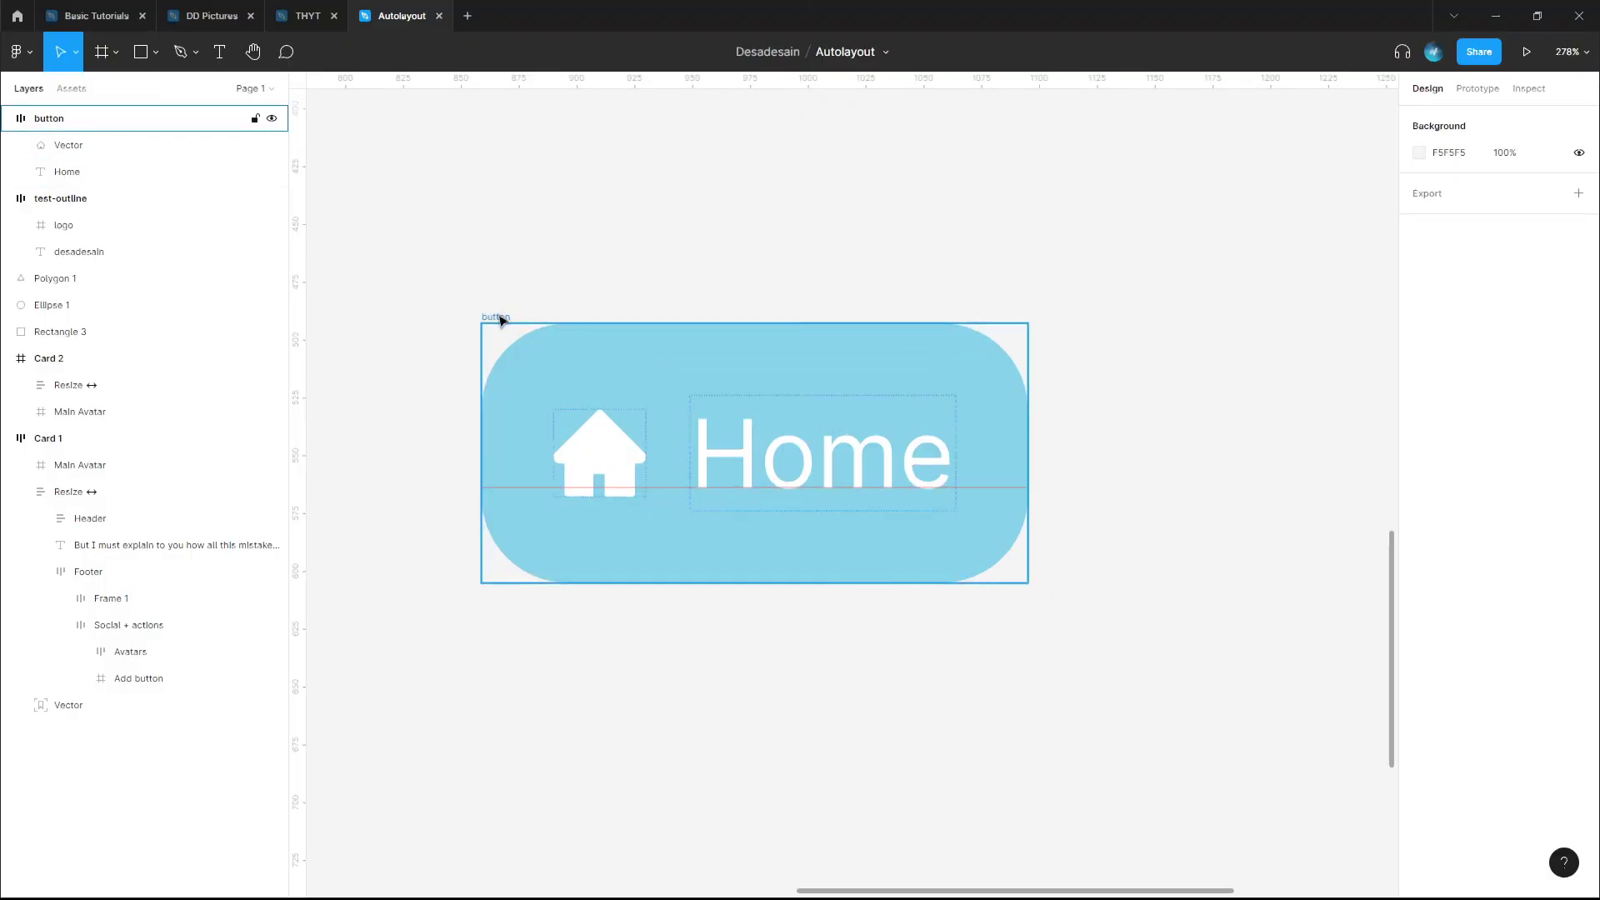
- Turn on text baseline alignment in the Home button's advanced auto layout settings and close them
left_click(502, 327)
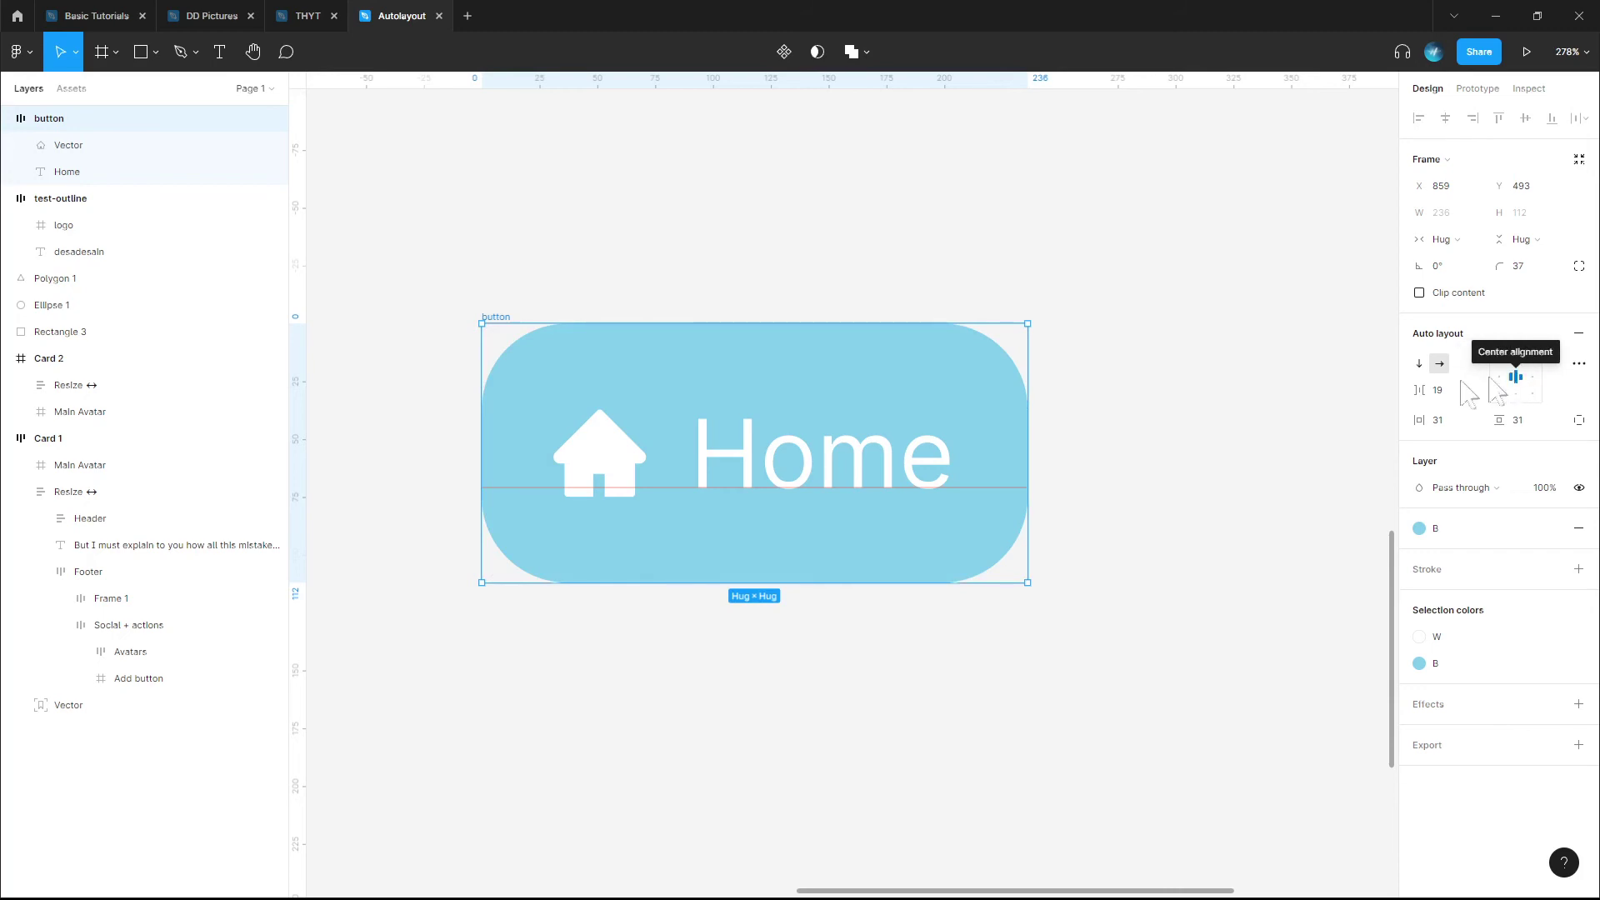
scroll(593, 474, "up", 5)
scroll(629, 475, "down", 2)
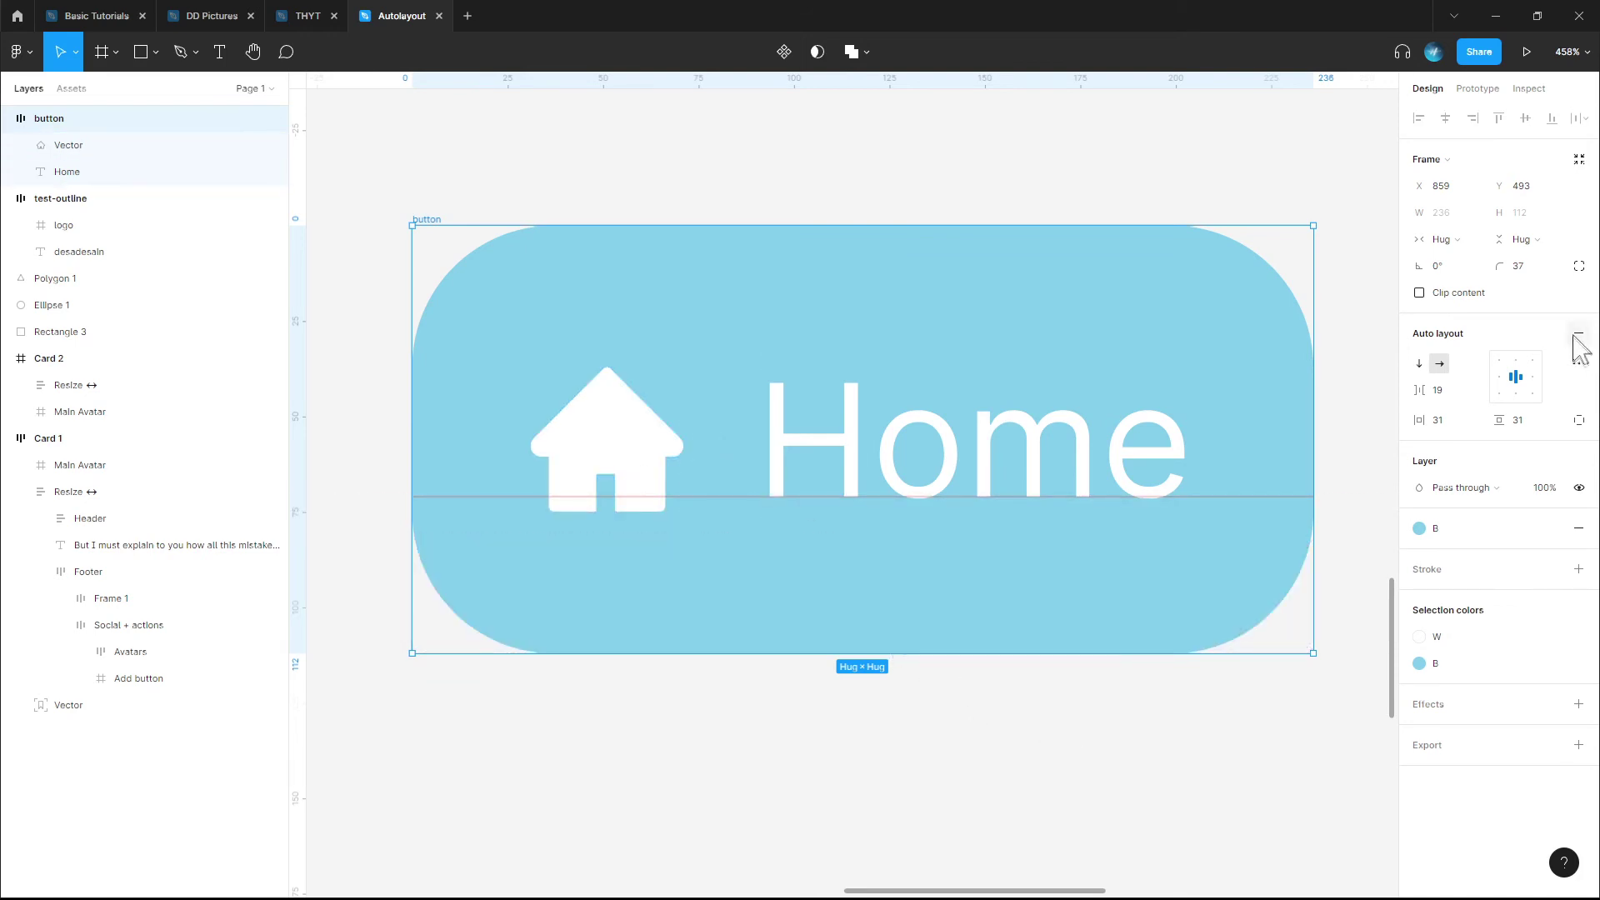
left_click(1578, 365)
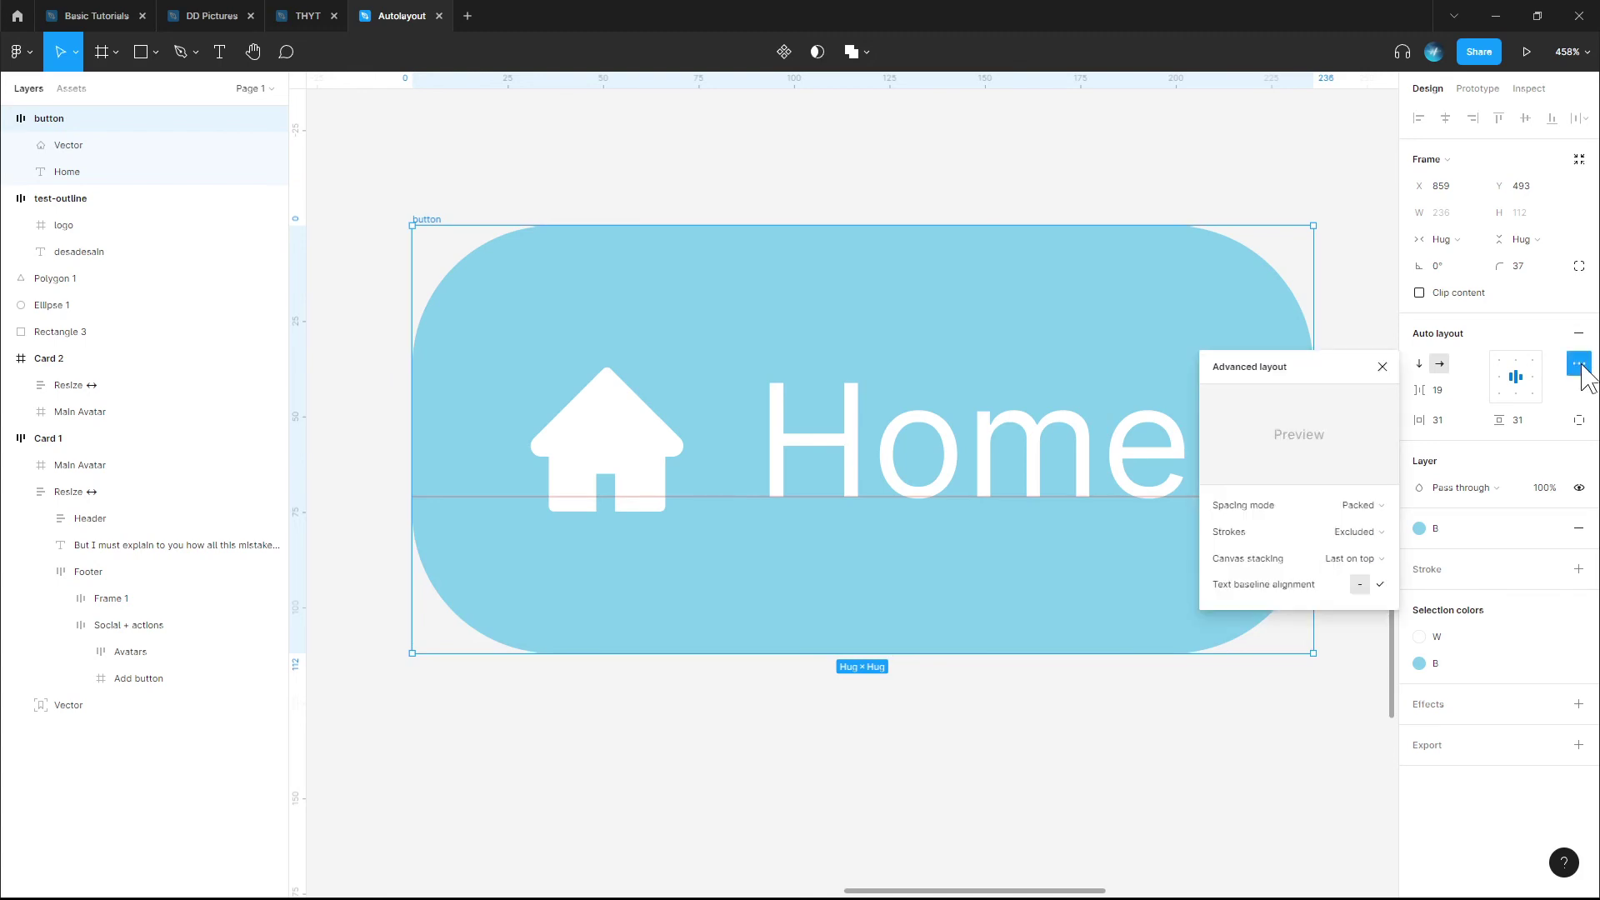
left_click(1380, 585)
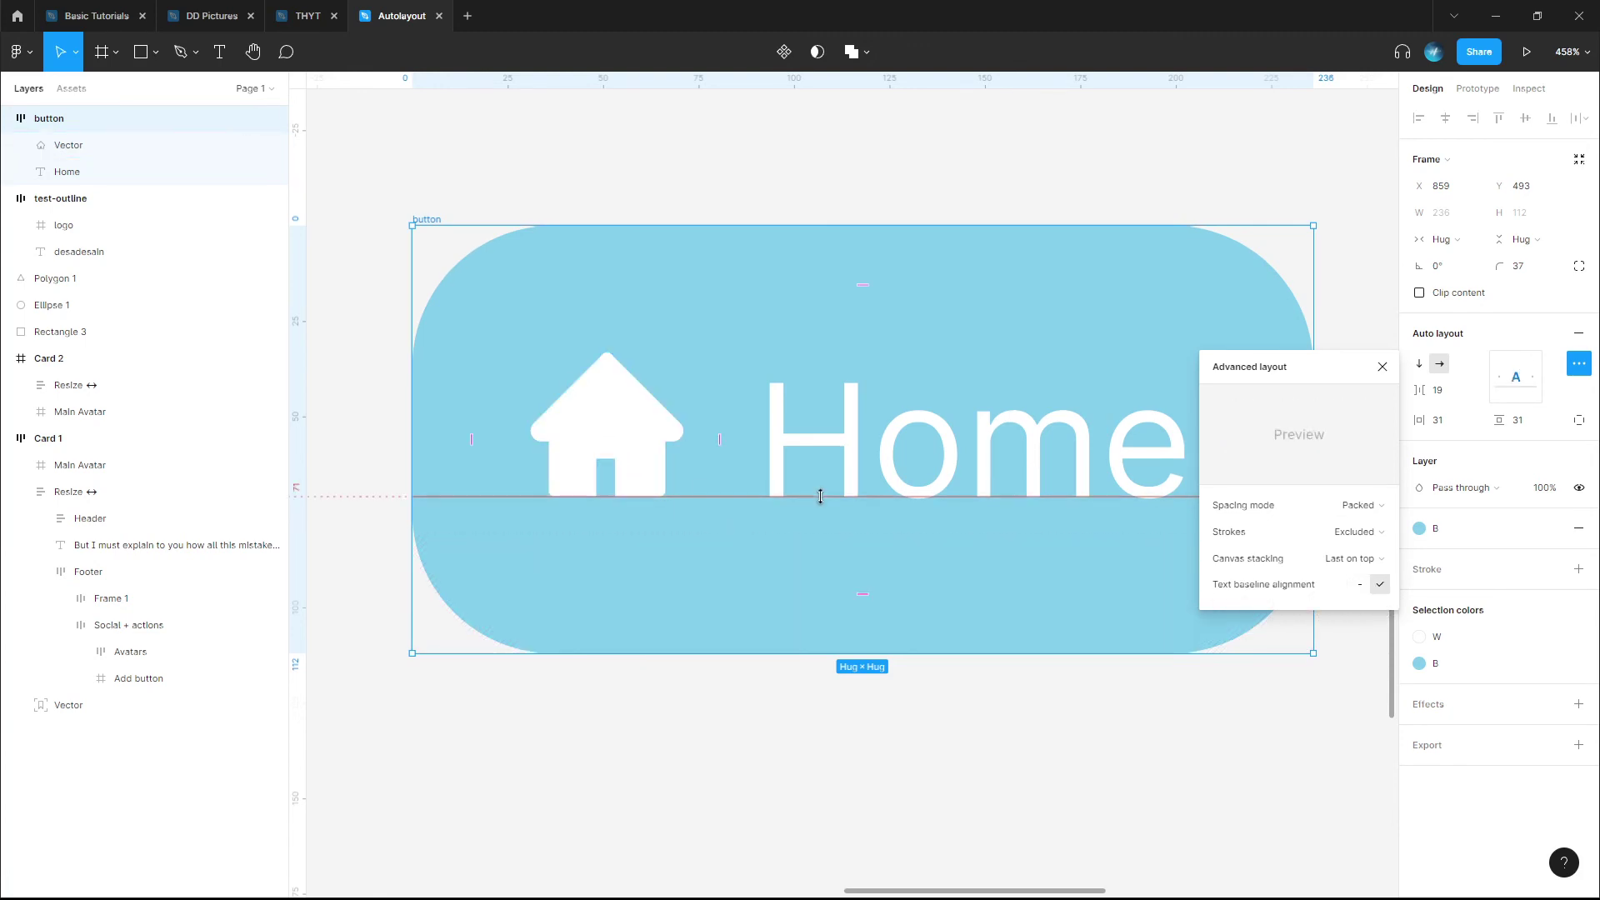
left_click(1388, 368)
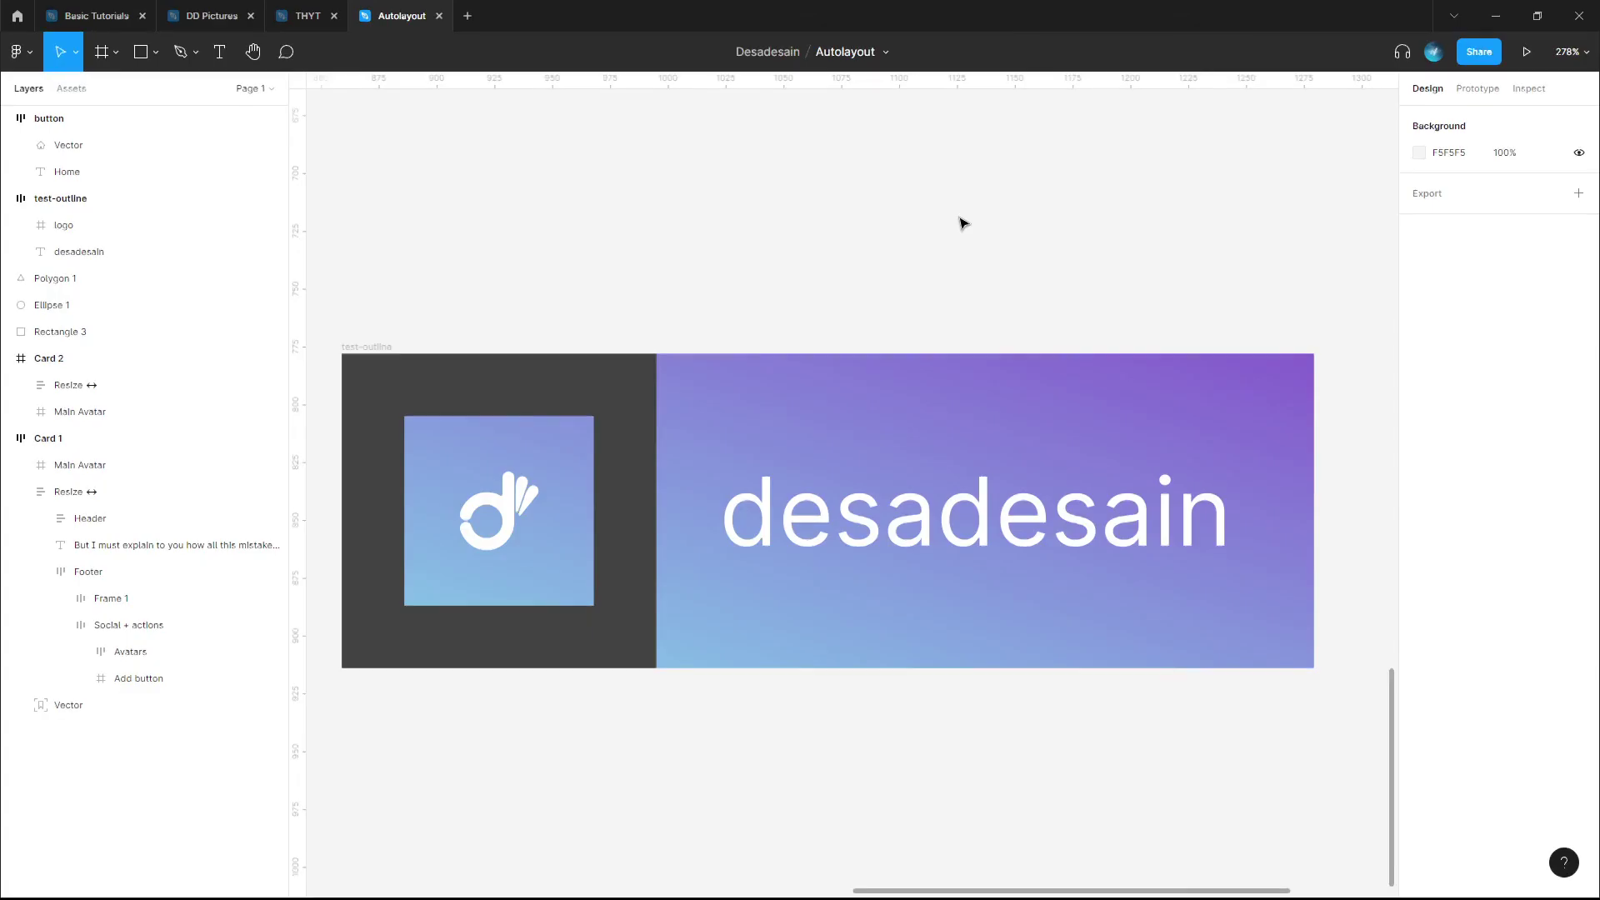
- Select the logo frame beside the desadesain text to inspect its stroke settings, and deselect it
left_click(578, 436)
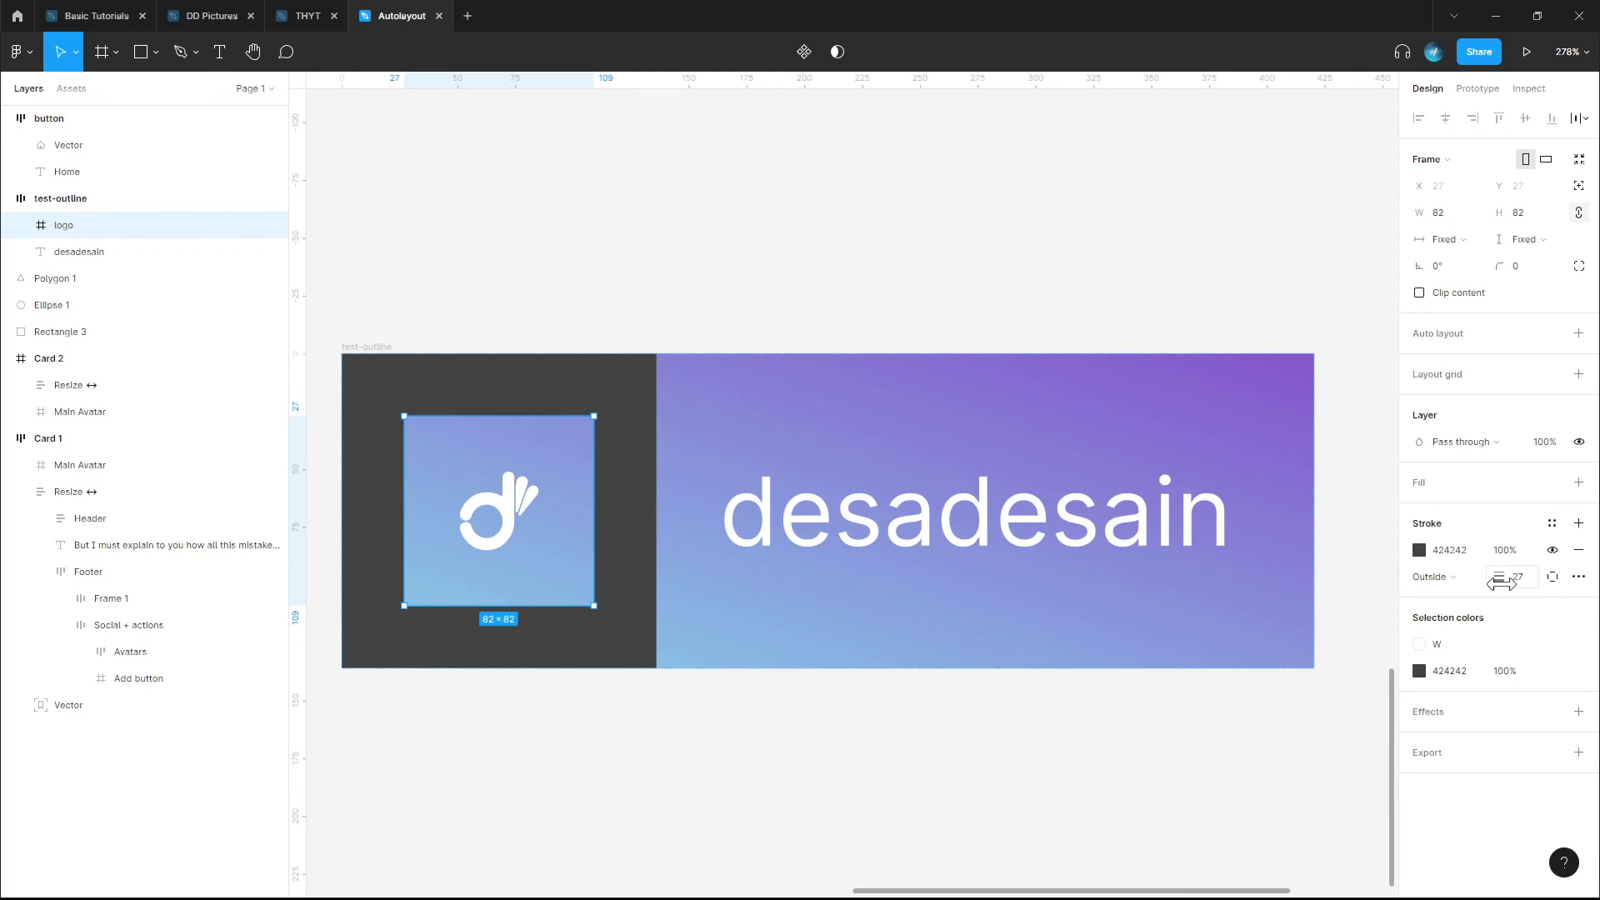
left_click(400, 328)
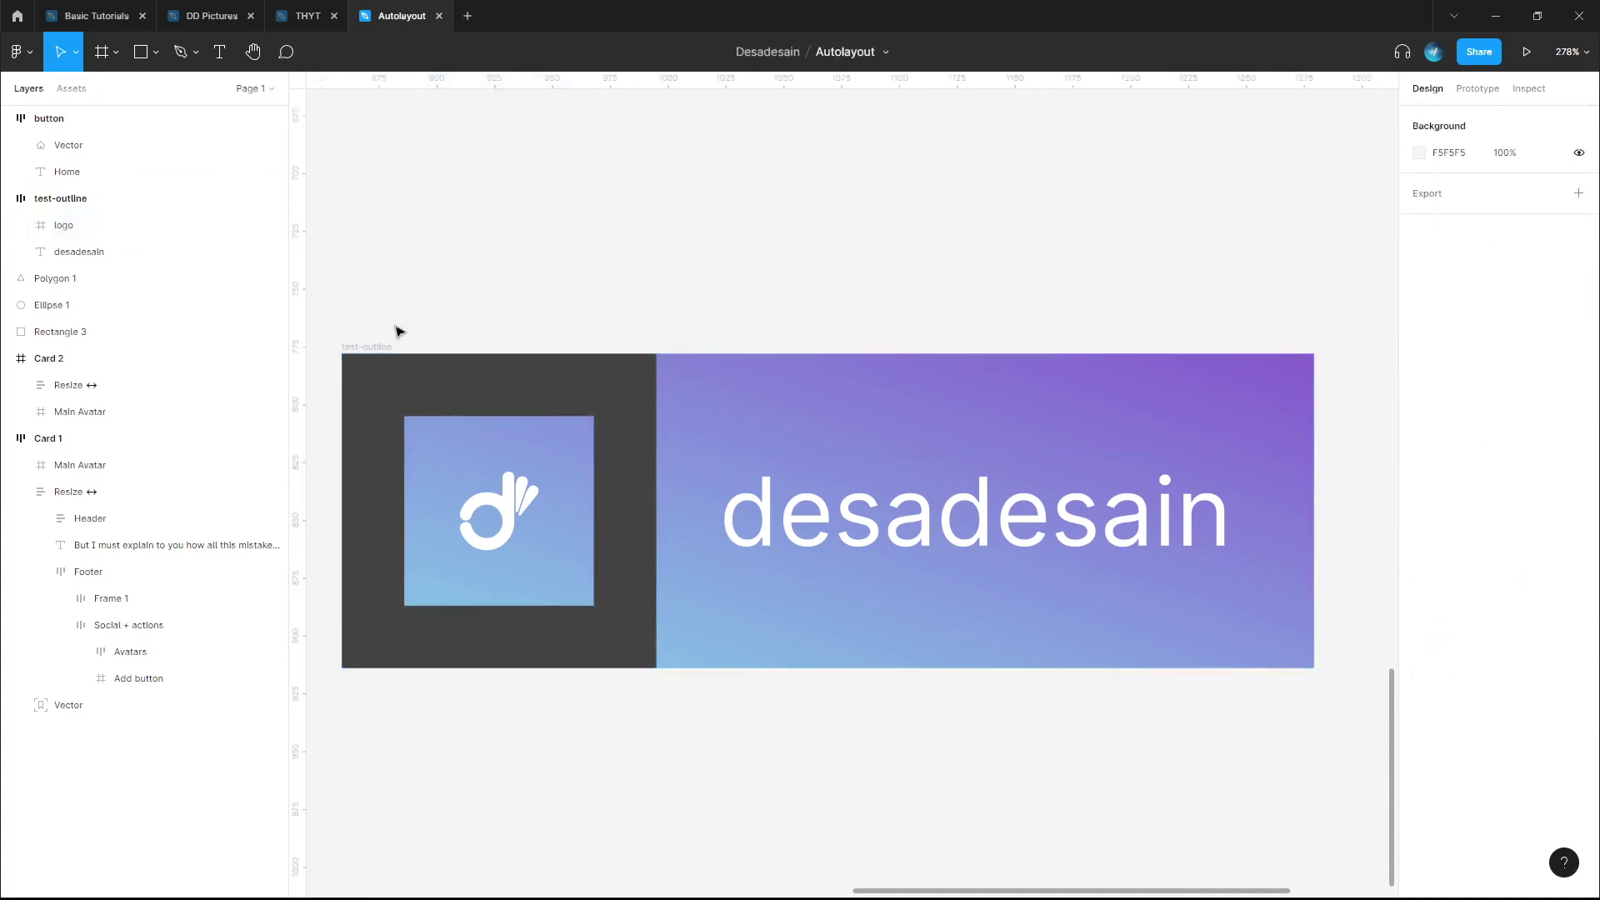
- Exclude strokes from the layout of the test-outline frame in its advanced auto layout settings, and deselect the frame
left_click(363, 355)
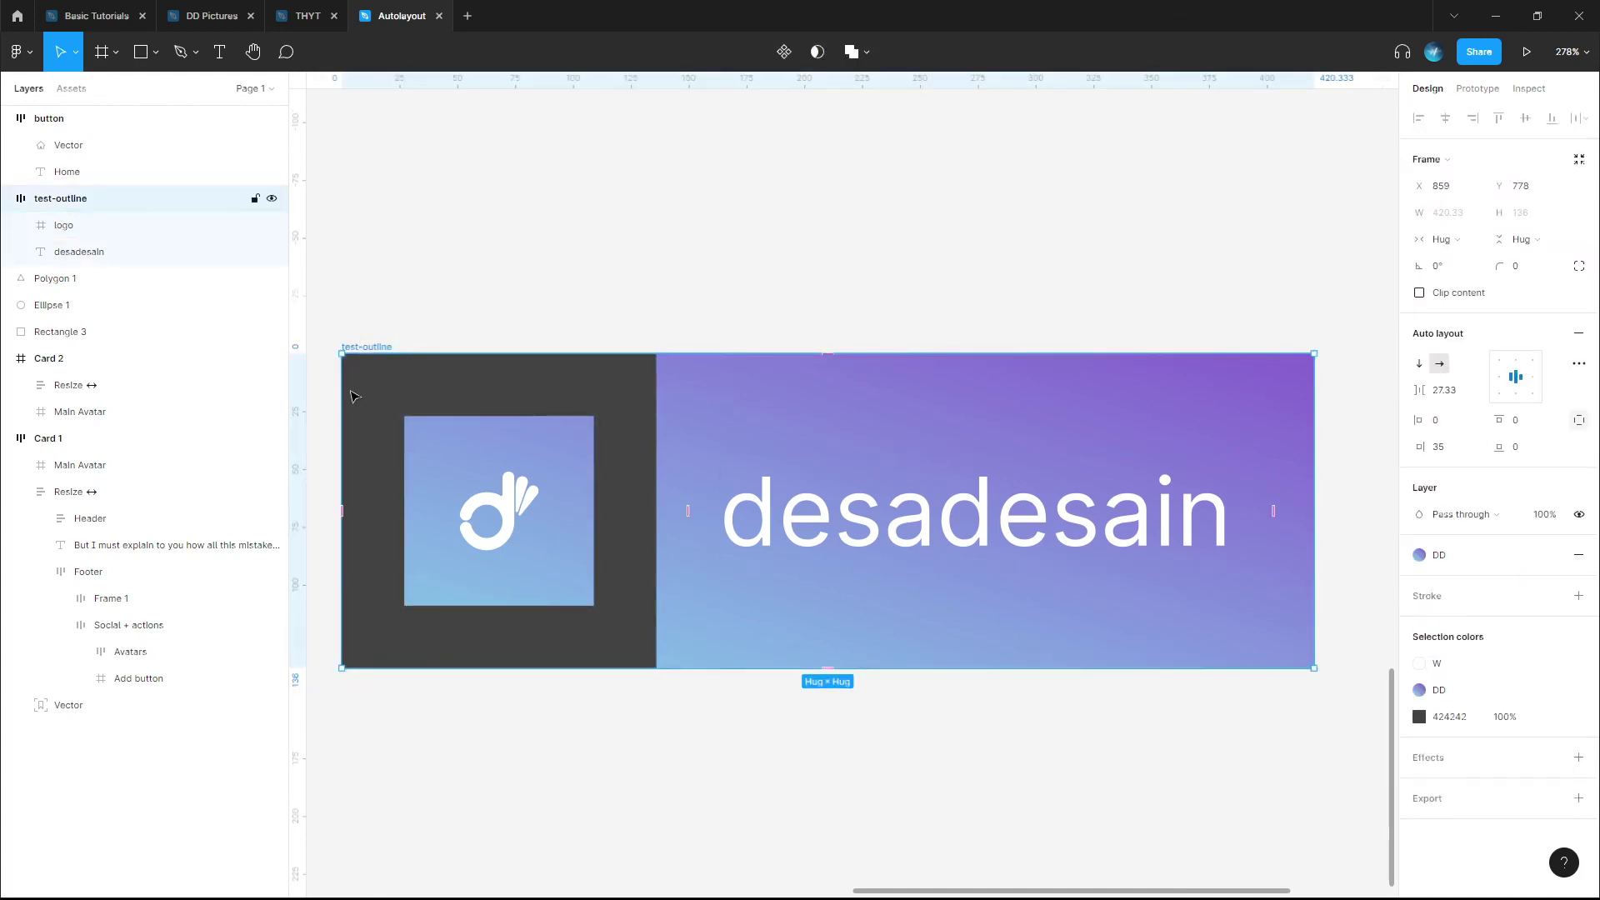
left_click(1578, 365)
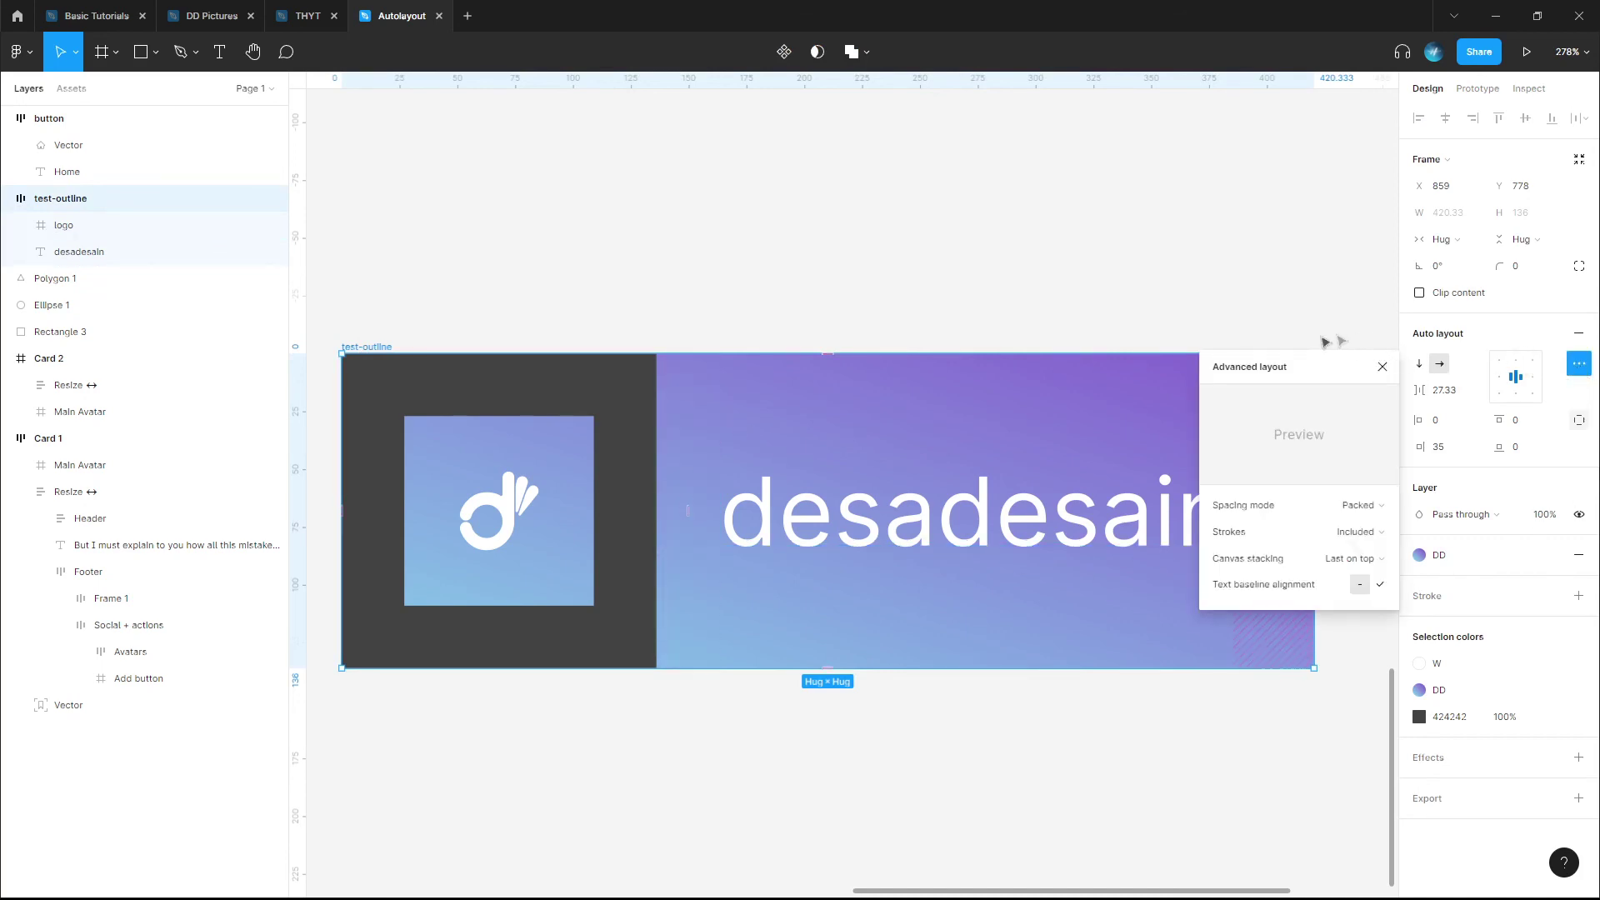
left_click(1358, 535)
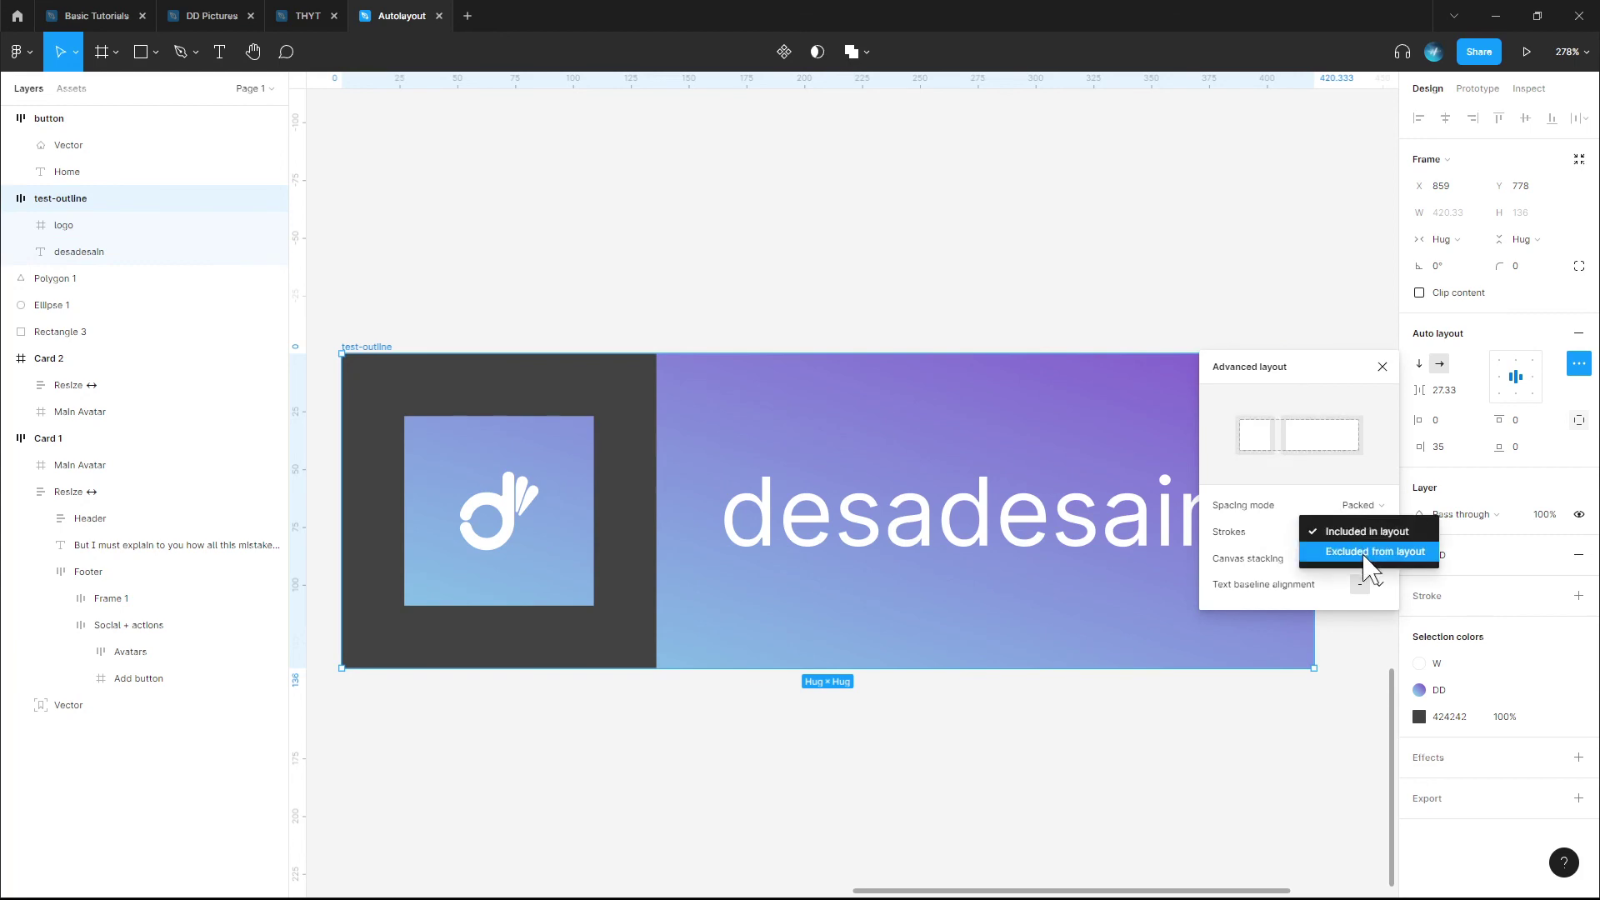
left_click(1367, 554)
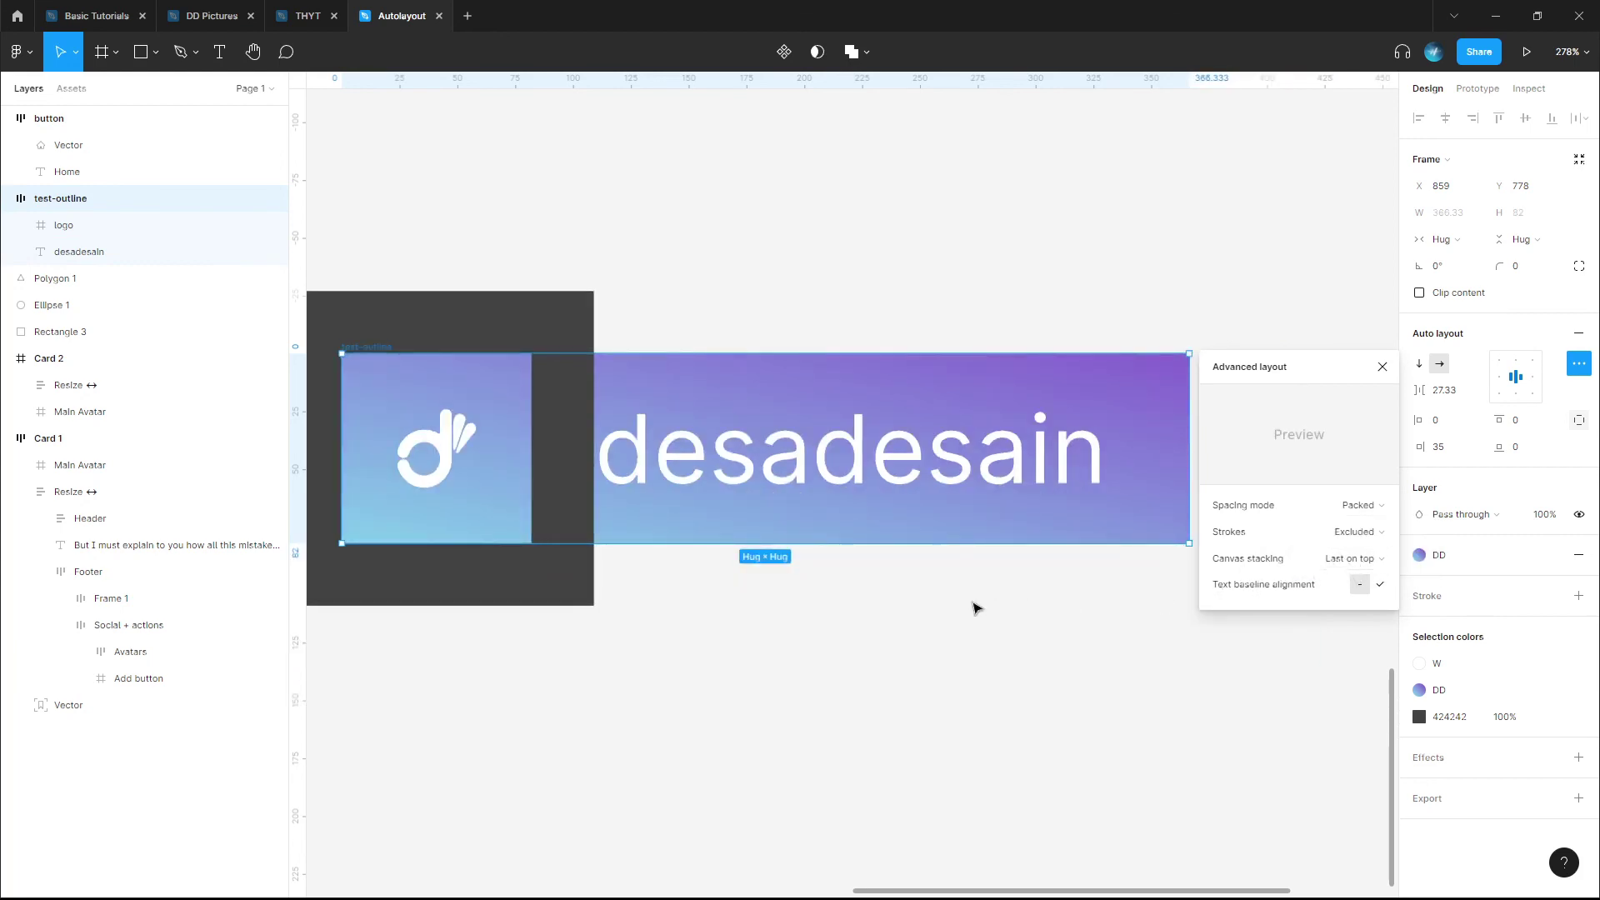
left_click(1000, 605)
scroll(1128, 525, "down", 3)
scroll(916, 434, "up", 3)
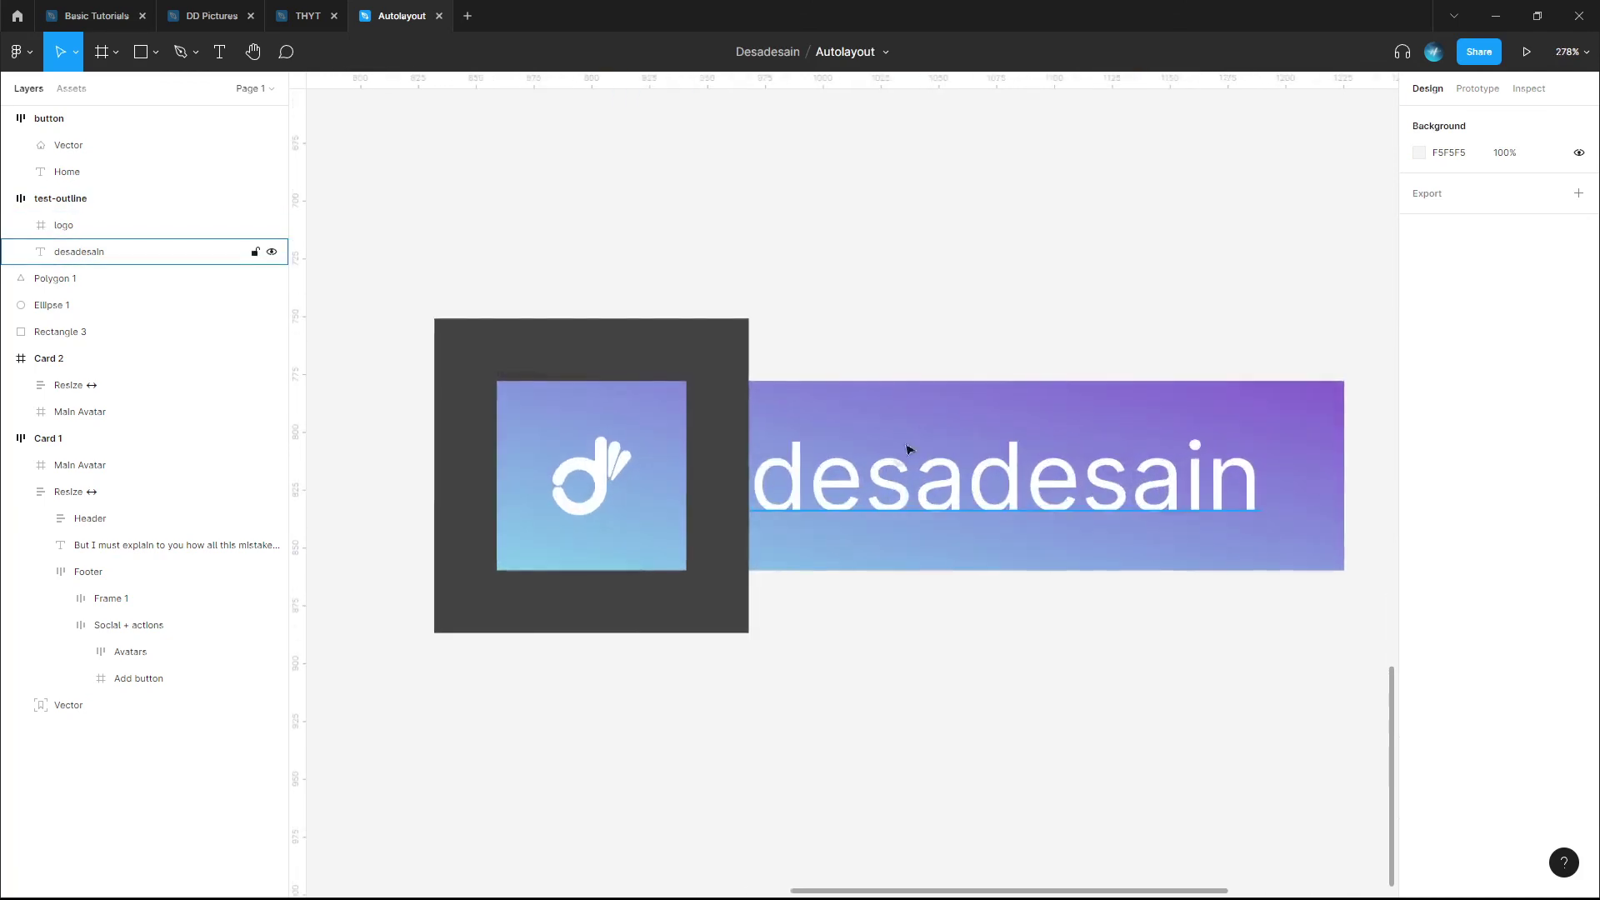
- Try the Center stroke position on the logo frame inside test-outline, and settle on Inside
left_click(563, 436)
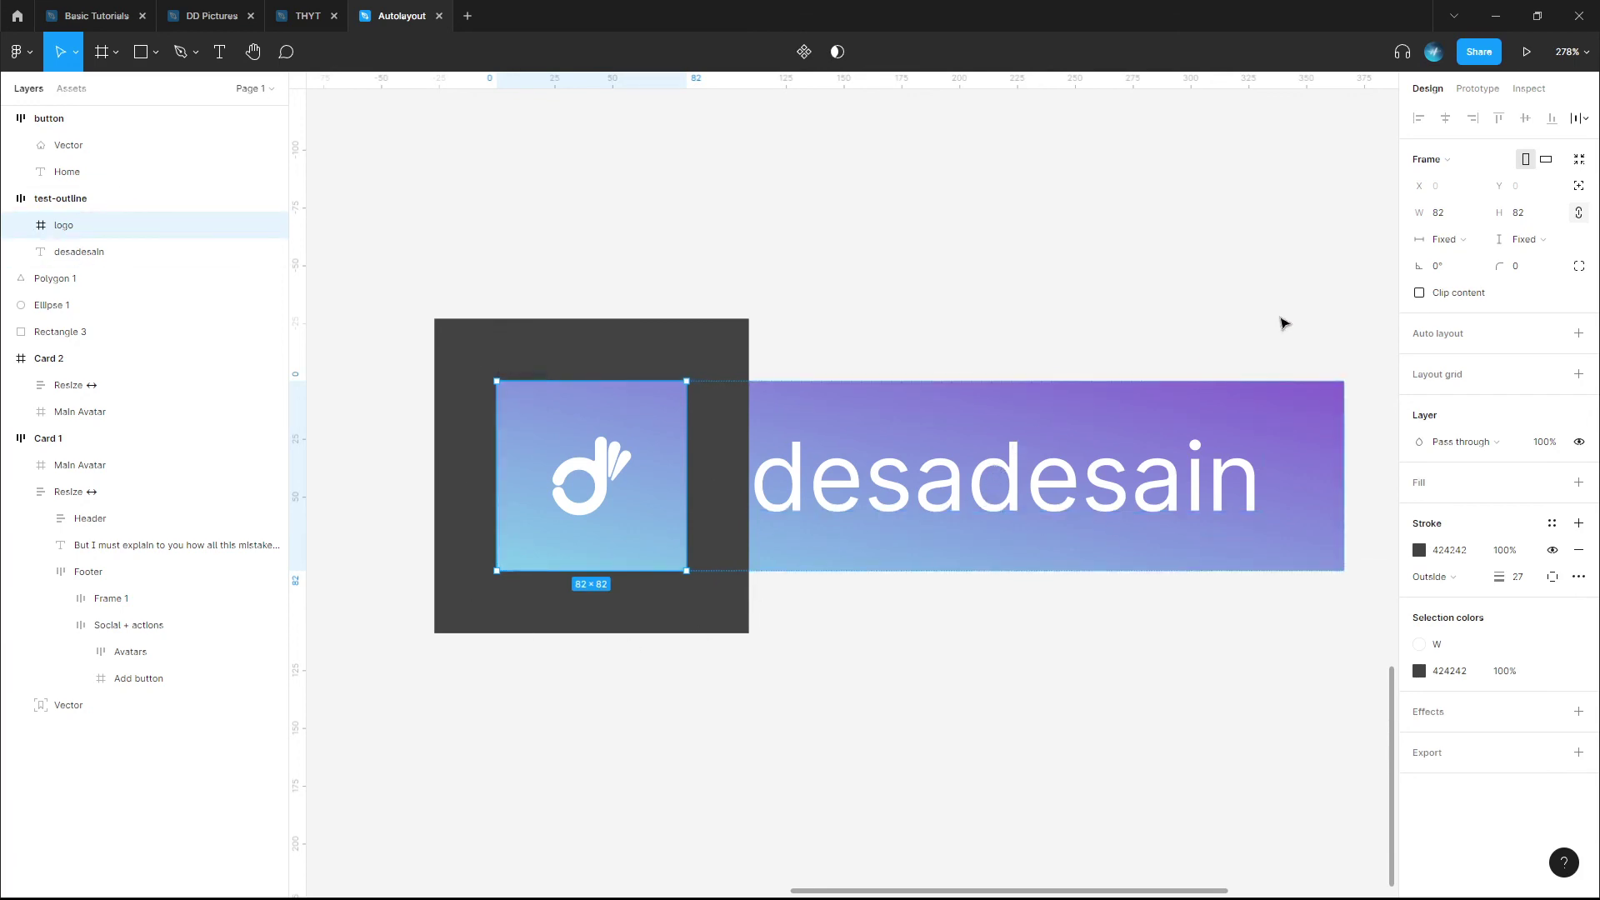
left_click(1473, 578)
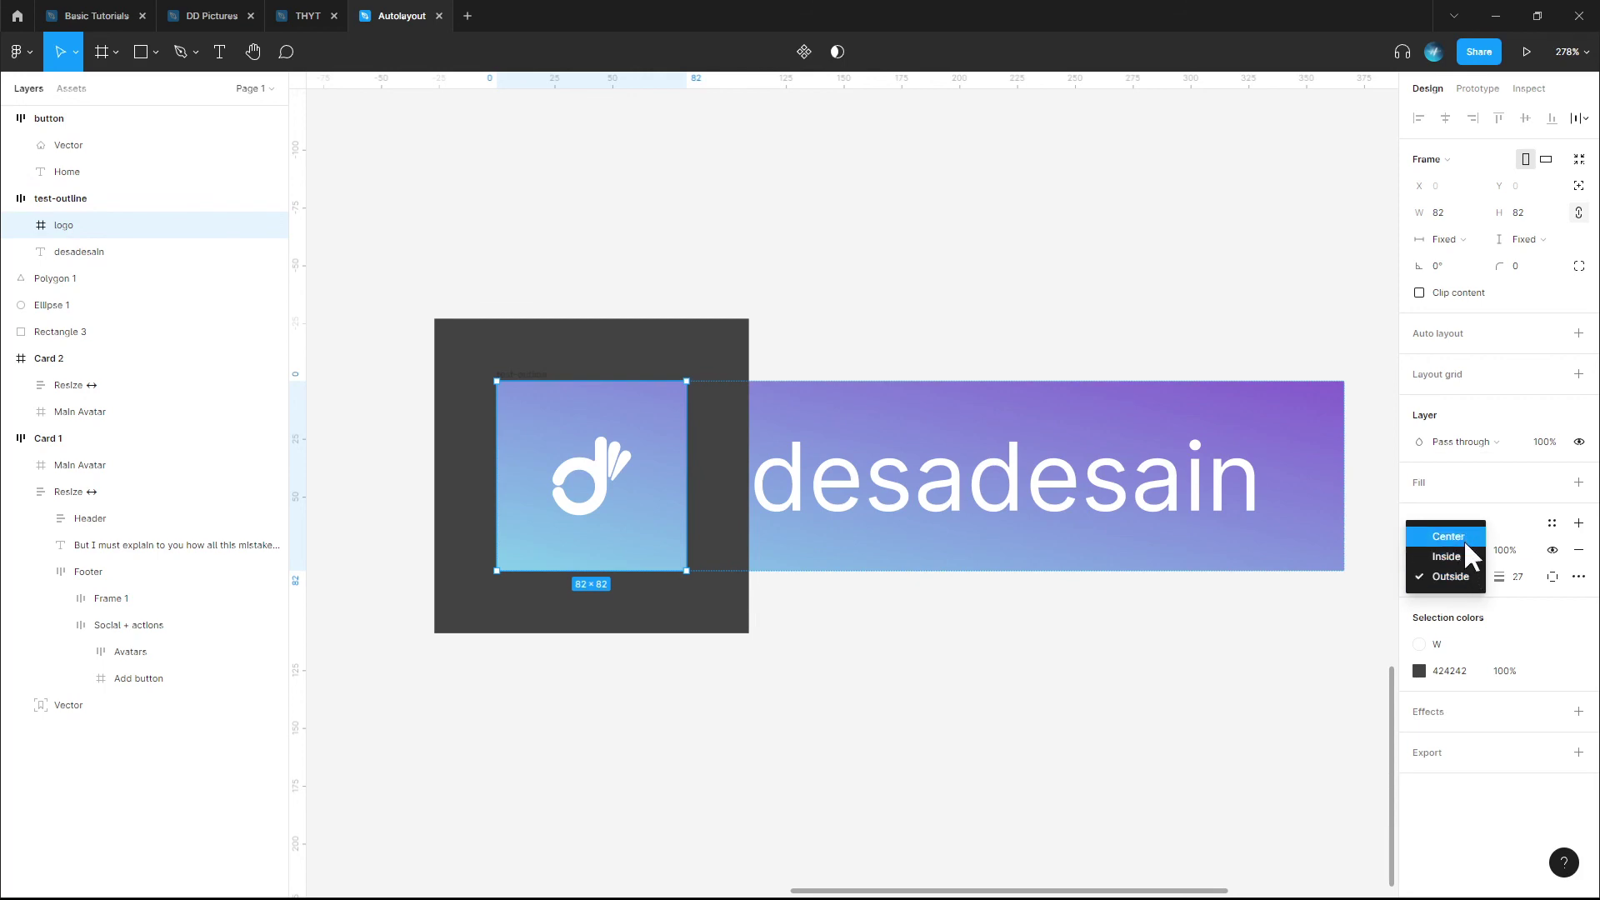
left_click(1463, 536)
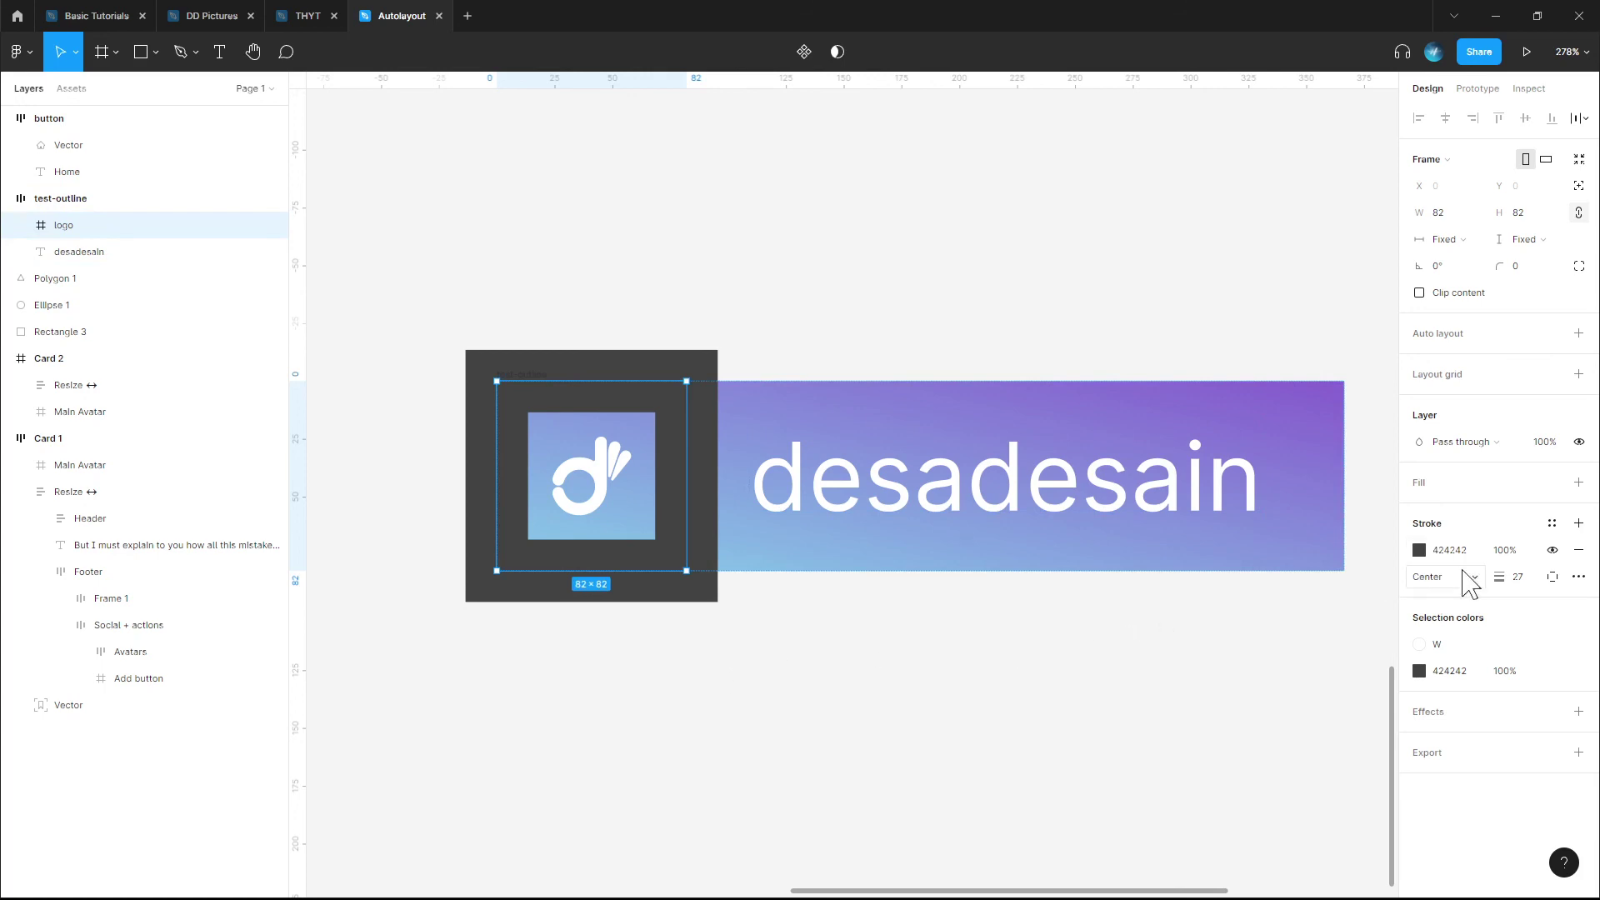
left_click(1458, 575)
left_click(1460, 588)
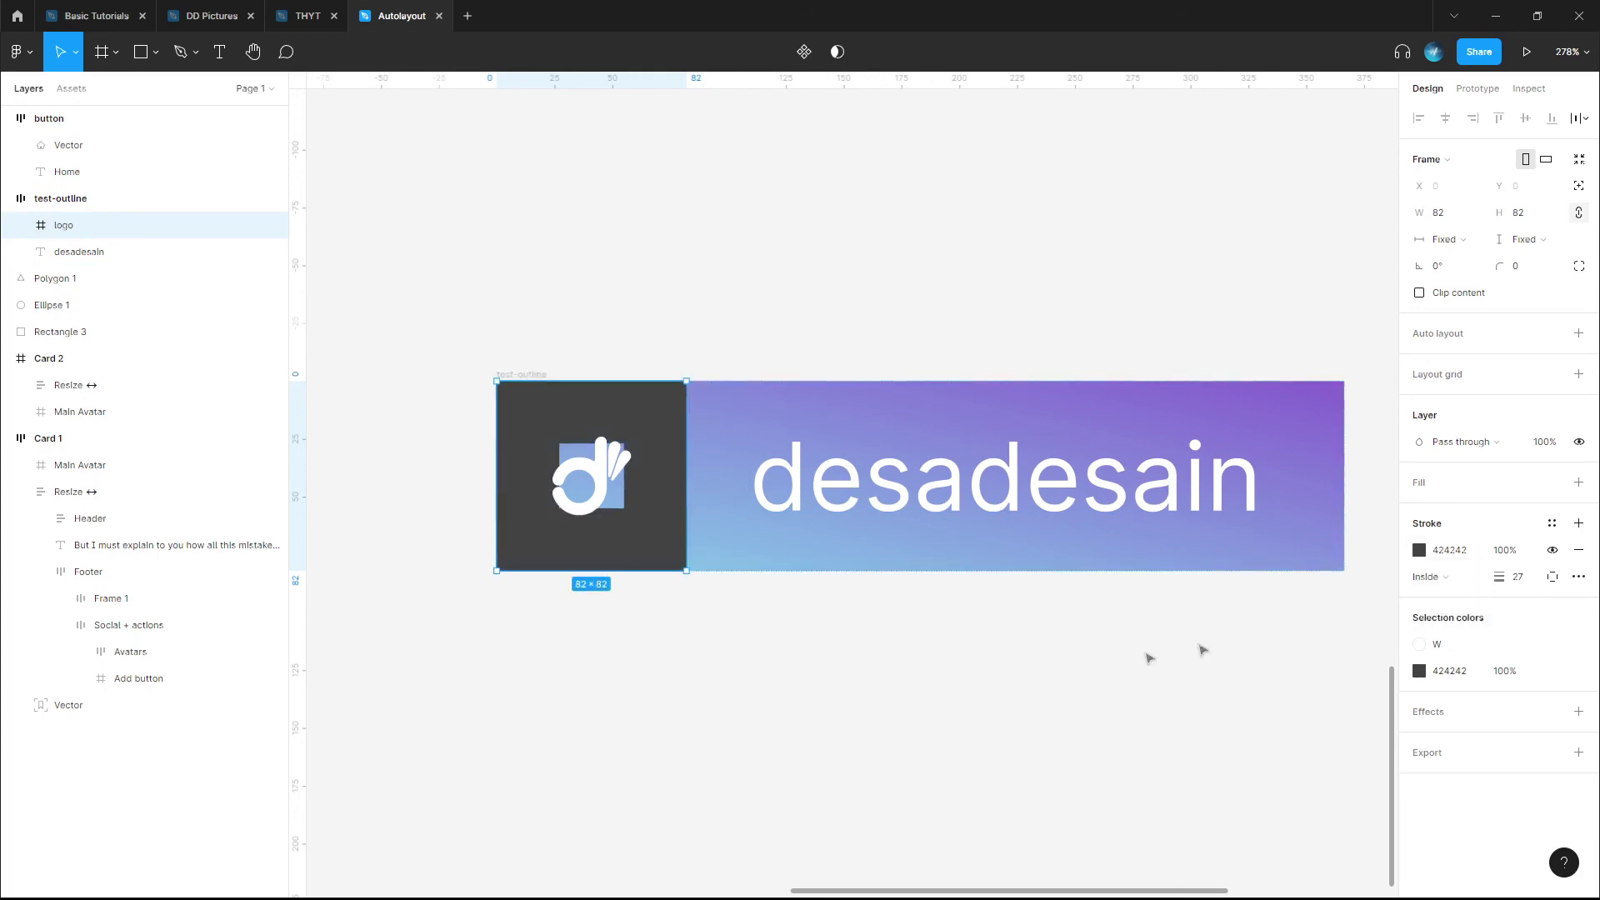